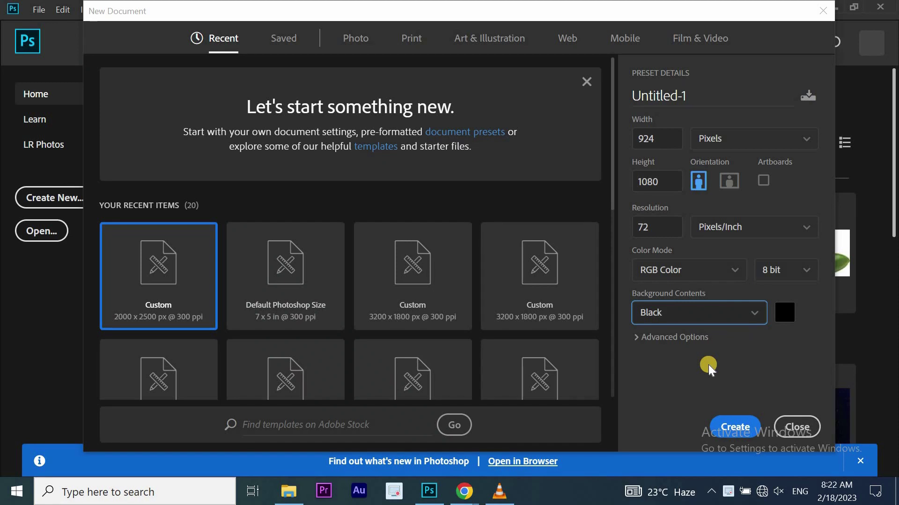
Create a 924x1080 black-background document and open Regera_PACK.JPG.
{"action": "left_click", "coordinate": [743, 430]}
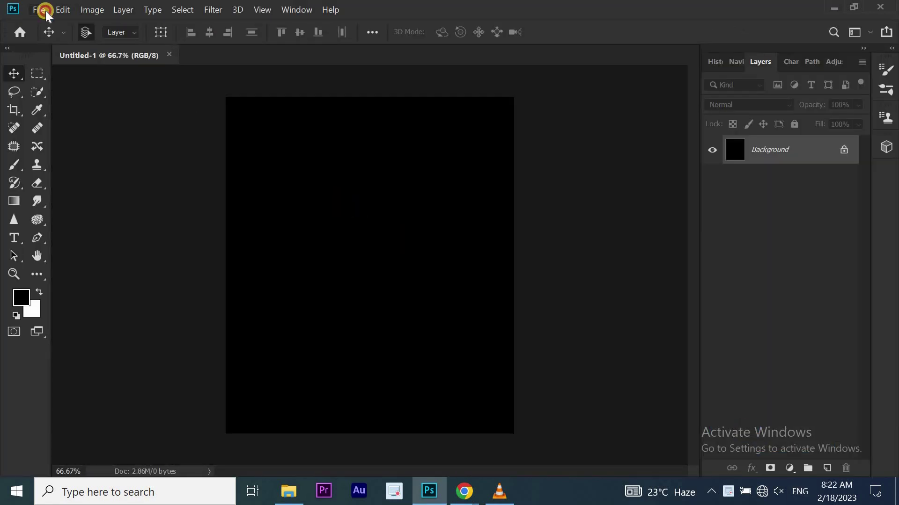
{"action": "left_click", "coordinate": [42, 10]}
{"action": "left_click", "coordinate": [55, 33]}
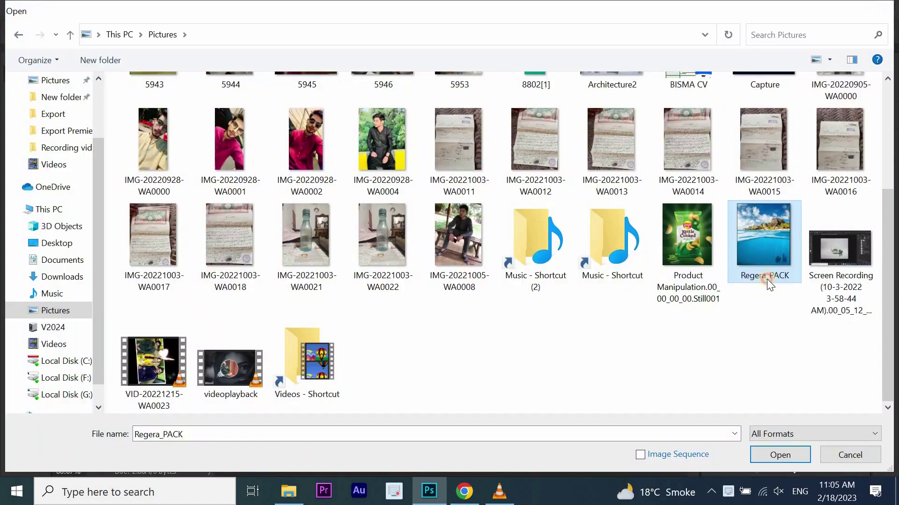
{"action": "double_click", "coordinate": [767, 279]}
Unlock the island photo and drag it into Untitled-1 as its own layer.
{"action": "mouse_move", "coordinate": [421, 354]}
{"action": "left_mouse_down"}
{"action": "mouse_move", "coordinate": [310, 285]}
{"action": "mouse_move", "coordinate": [329, 285]}
{"action": "left_mouse_up"}
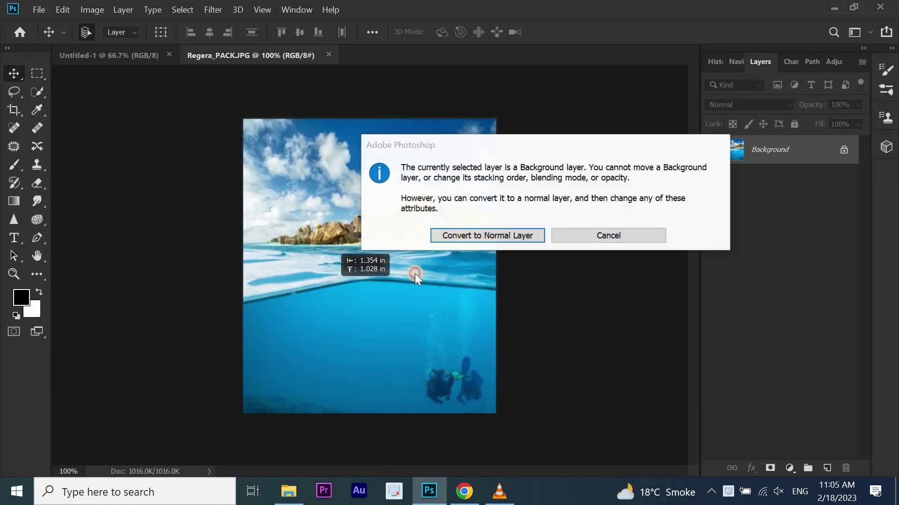
{"action": "left_click", "coordinate": [523, 238]}
{"action": "mouse_move", "coordinate": [379, 346]}
{"action": "left_mouse_down"}
{"action": "mouse_move", "coordinate": [381, 281]}
{"action": "mouse_move", "coordinate": [139, 74]}
{"action": "mouse_move", "coordinate": [121, 42]}
{"action": "mouse_move", "coordinate": [311, 301]}
{"action": "left_mouse_up"}
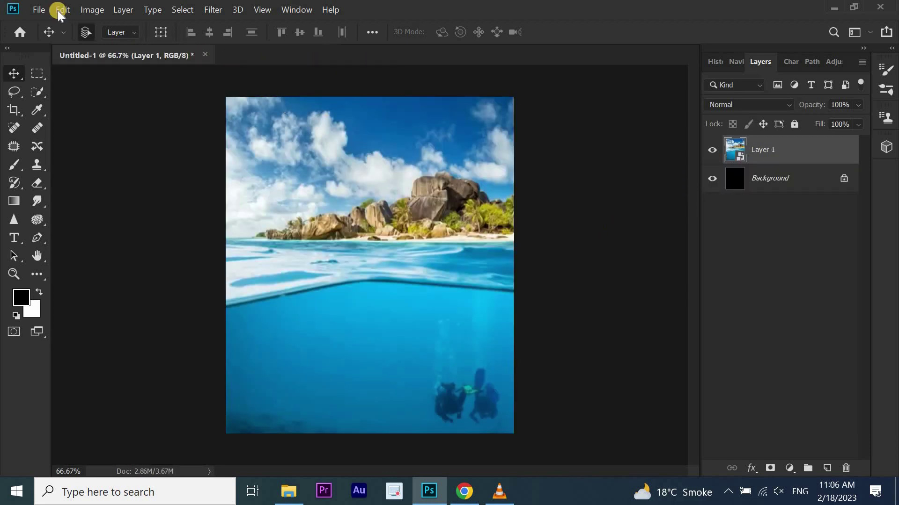
Open the underwater reef image, unlock it, and drag it into the poster.
{"action": "left_click", "coordinate": [41, 10]}
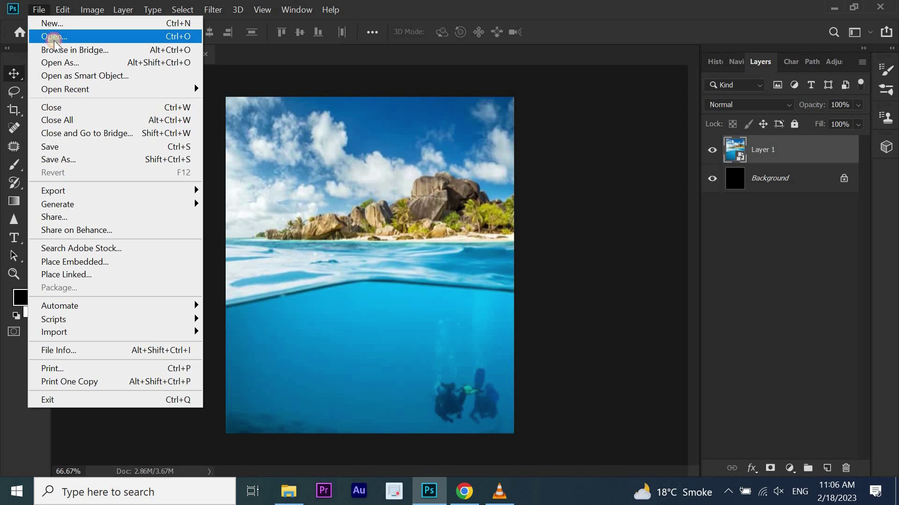
{"action": "left_click", "coordinate": [54, 37]}
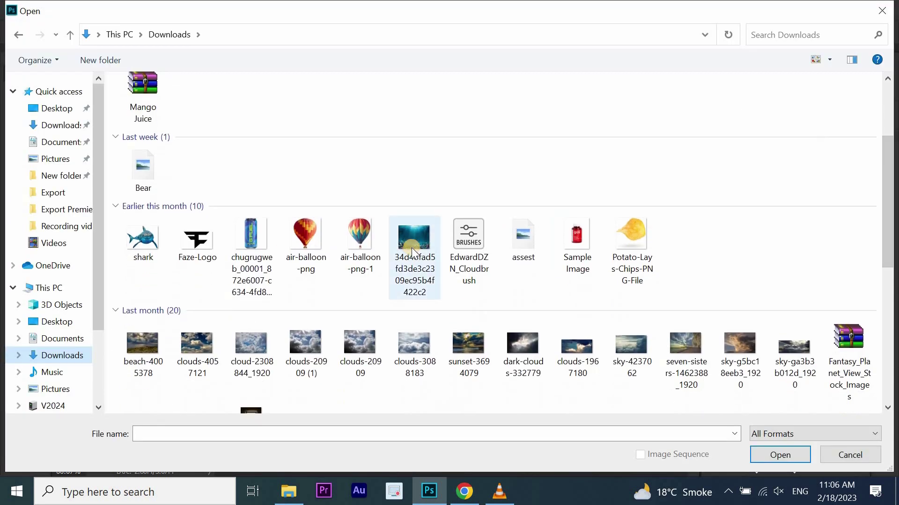
{"action": "double_click", "coordinate": [412, 248]}
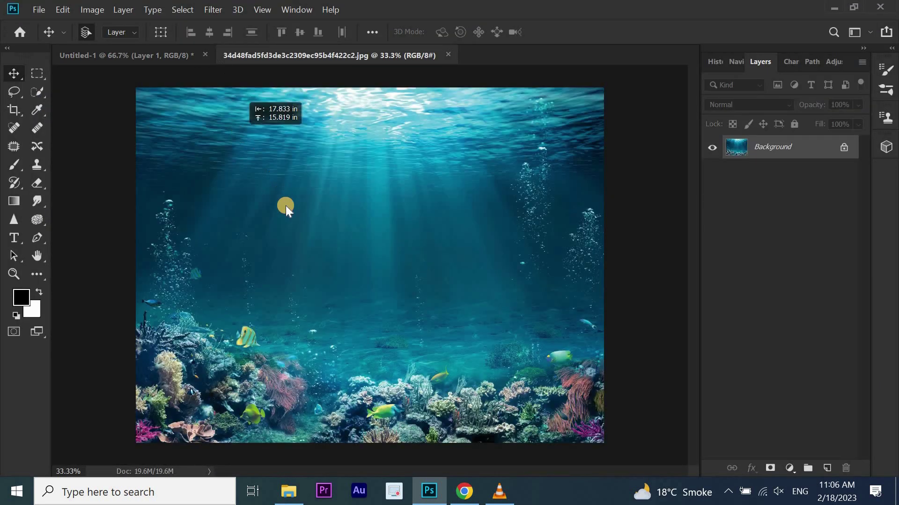
{"action": "left_click_drag", "start_coordinate": [285, 206], "coordinate": [436, 223]}
{"action": "left_click", "coordinate": [475, 236]}
{"action": "mouse_move", "coordinate": [394, 281]}
{"action": "left_mouse_down"}
{"action": "mouse_move", "coordinate": [206, 71]}
{"action": "mouse_move", "coordinate": [615, 145]}
{"action": "left_mouse_up"}
Scale the reef layer to canvas width and shorten it below the sky band.
{"action": "key", "text": "ctrl+t"}
{"action": "left_click_drag", "start_coordinate": [411, 248], "coordinate": [529, 136]}
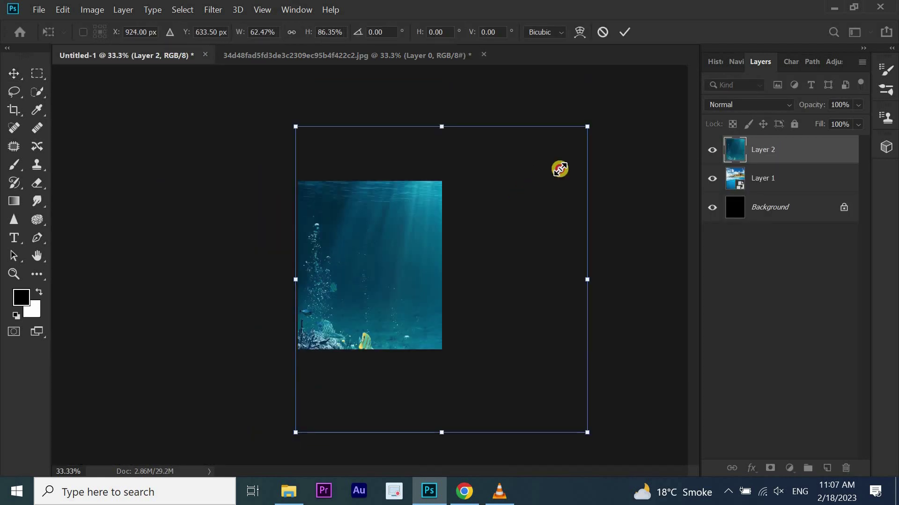
{"action": "left_click_drag", "start_coordinate": [560, 169], "coordinate": [451, 231]}
{"action": "left_click_drag", "start_coordinate": [351, 342], "coordinate": [369, 362]}
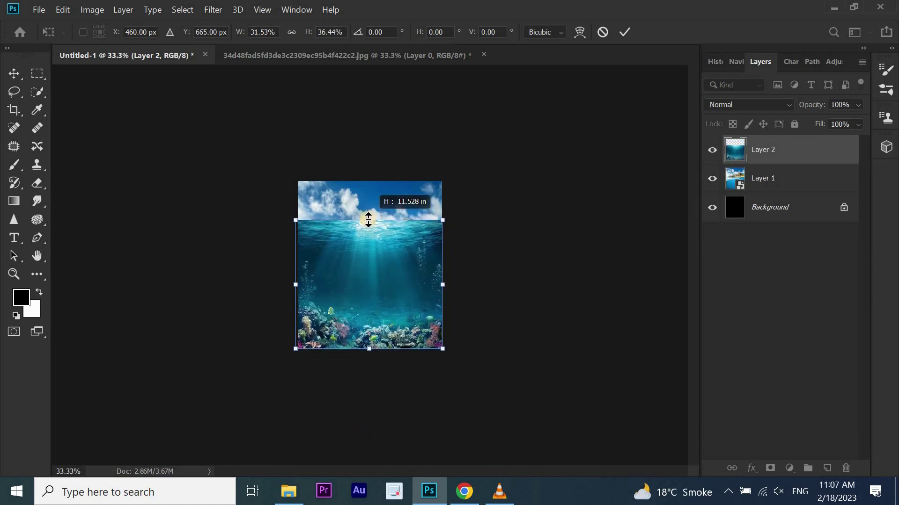
{"action": "scroll", "coordinate": [398, 287], "scroll_direction": "up", "scroll_amount": 5}
{"action": "left_click_drag", "start_coordinate": [205, 309], "coordinate": [214, 311]}
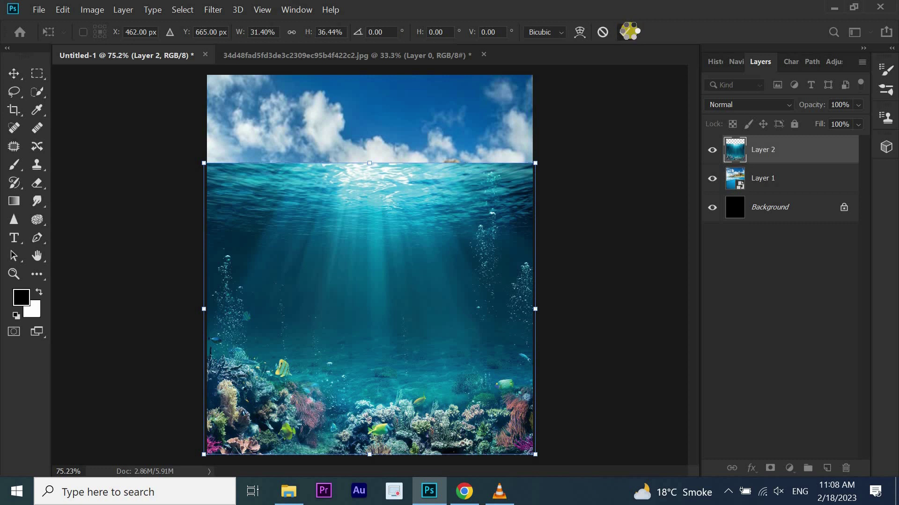
{"action": "left_click", "coordinate": [630, 32]}
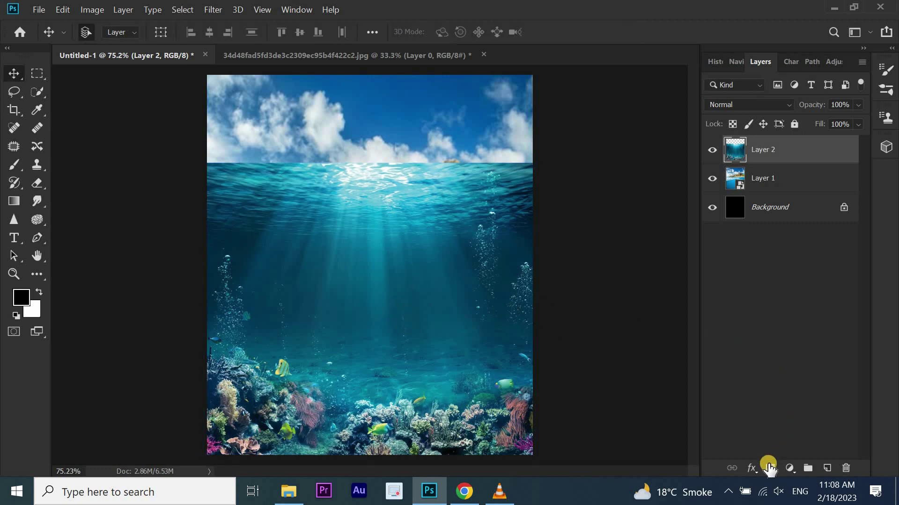
Mask the reef layer and paint black over its top to reveal the island and waterline.
{"action": "left_click", "coordinate": [768, 467]}
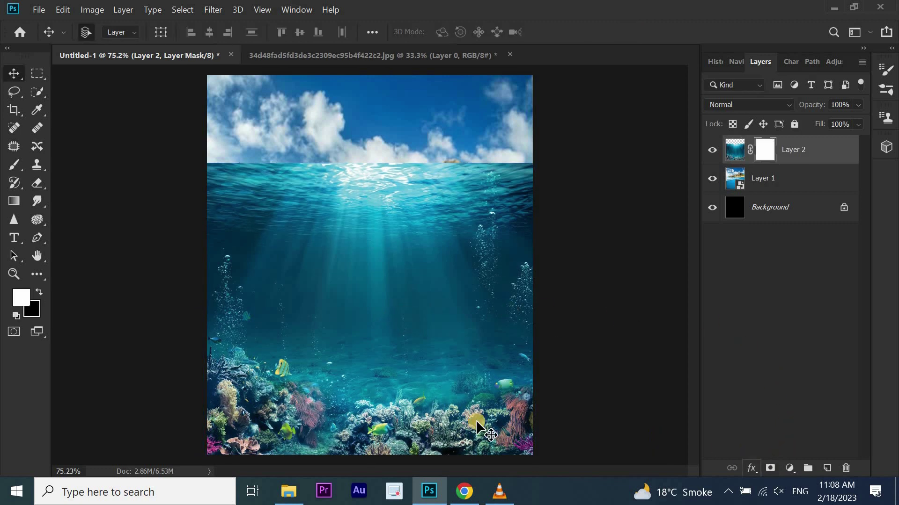
{"action": "left_click", "coordinate": [16, 166]}
{"action": "key", "text": "x"}
{"action": "left_click_drag", "start_coordinate": [234, 201], "coordinate": [416, 210]}
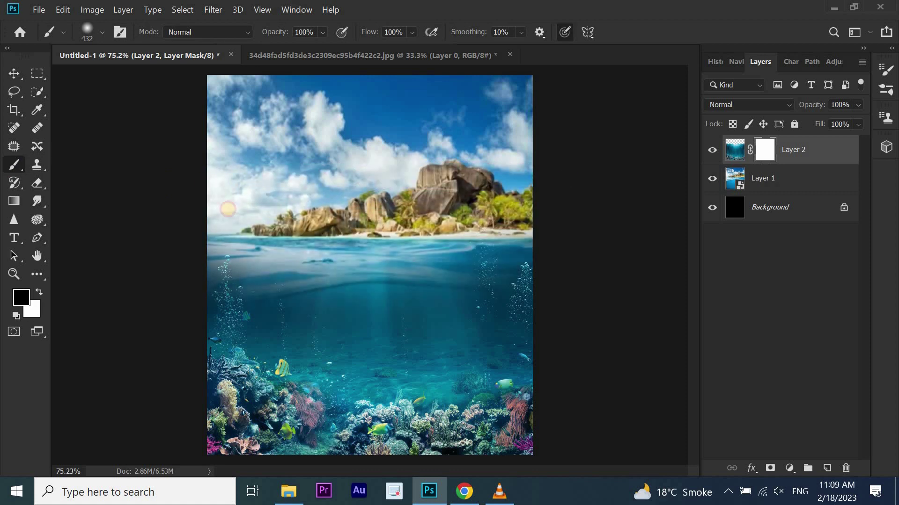
{"action": "mouse_move", "coordinate": [201, 237]}
{"action": "left_mouse_down"}
{"action": "mouse_move", "coordinate": [572, 229]}
{"action": "mouse_move", "coordinate": [215, 234]}
{"action": "left_mouse_up"}
{"action": "left_click_drag", "start_coordinate": [343, 222], "coordinate": [185, 250]}
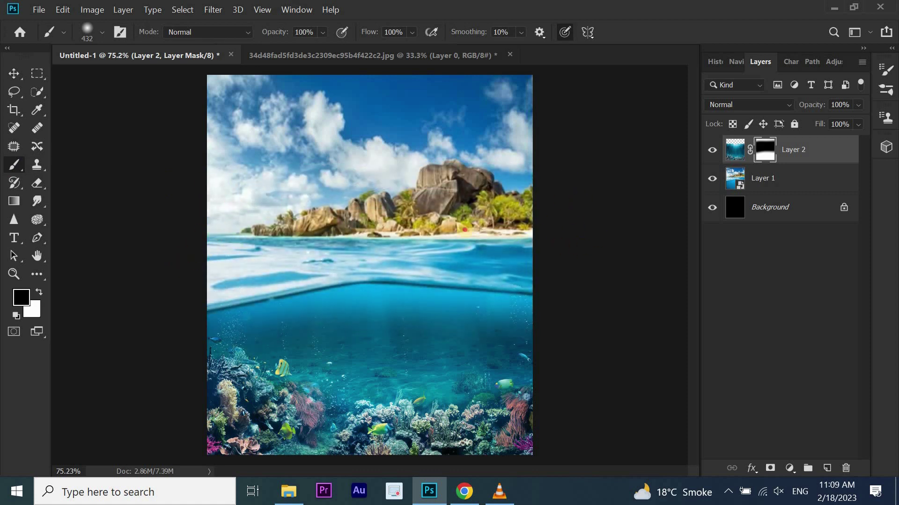
Lower the reef layer slightly on the canvas and add an empty layer above it.
{"action": "left_click", "coordinate": [13, 73]}
{"action": "key", "text": "ctrl+2"}
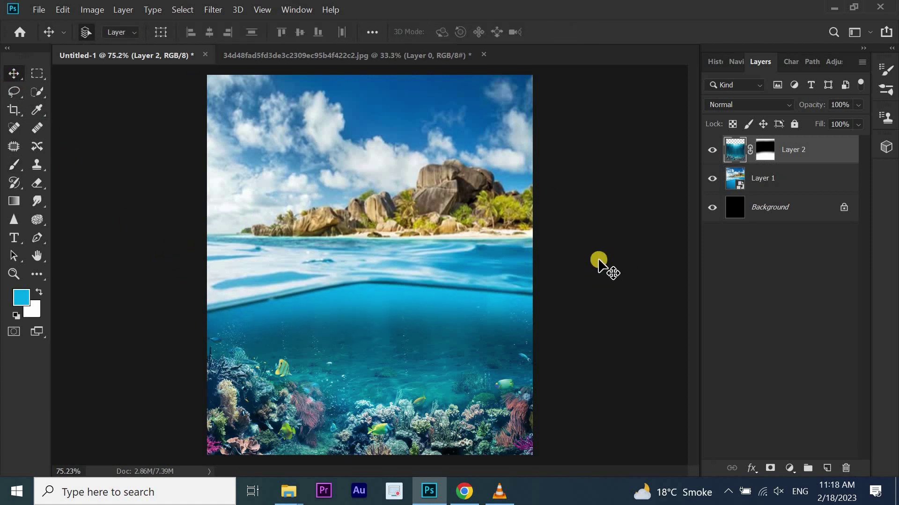
{"action": "key", "text": "ctrl+t"}
{"action": "left_click_drag", "start_coordinate": [451, 355], "coordinate": [435, 440]}
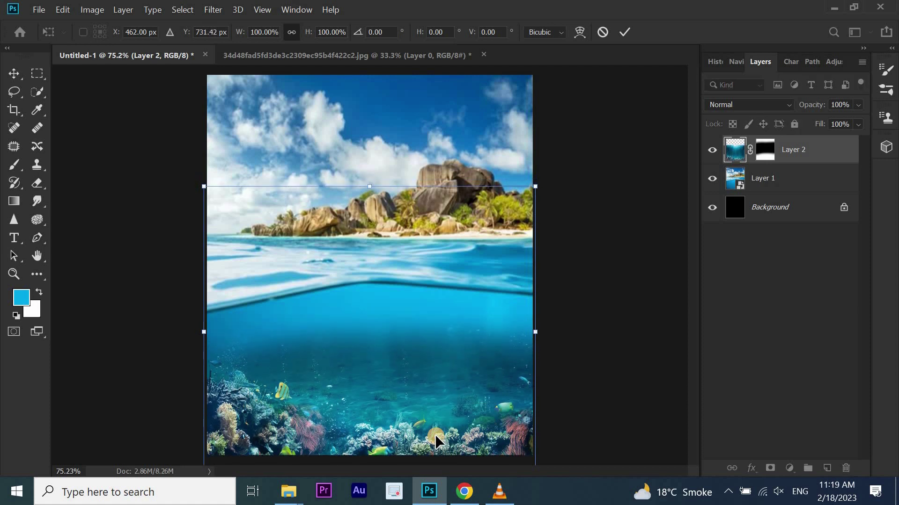
{"action": "left_click", "coordinate": [628, 35]}
{"action": "left_click", "coordinate": [828, 468]}
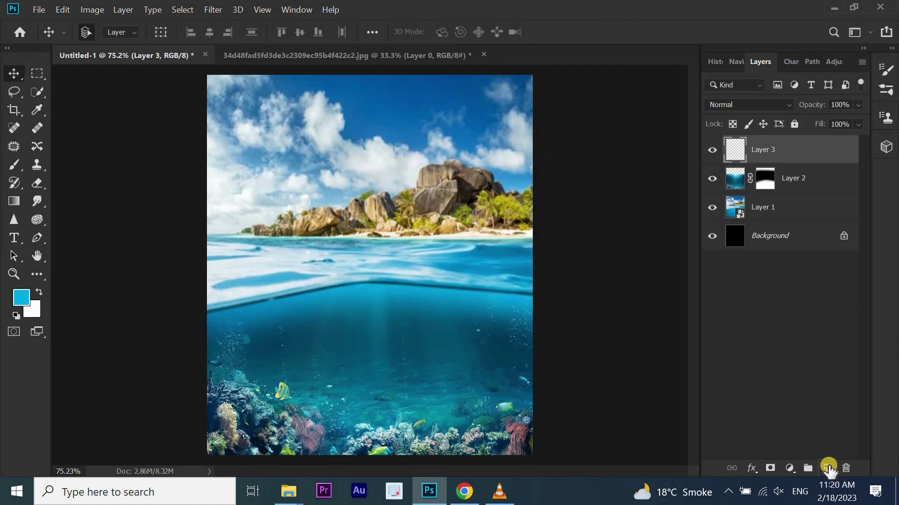
Clip Layer 3 to the reef layer and paint sampled waterline blue across the underwater area.
{"action": "right_click", "coordinate": [827, 156]}
{"action": "left_click", "coordinate": [742, 277]}
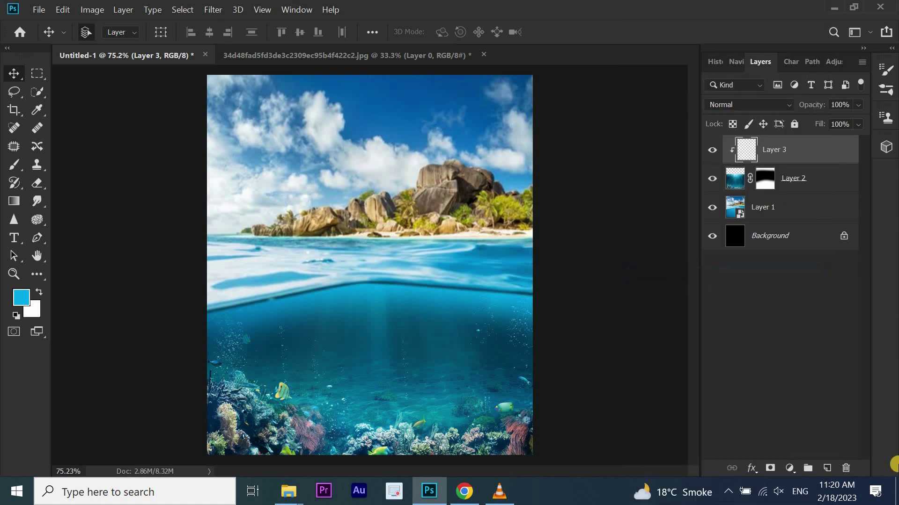
{"action": "left_click", "coordinate": [32, 112]}
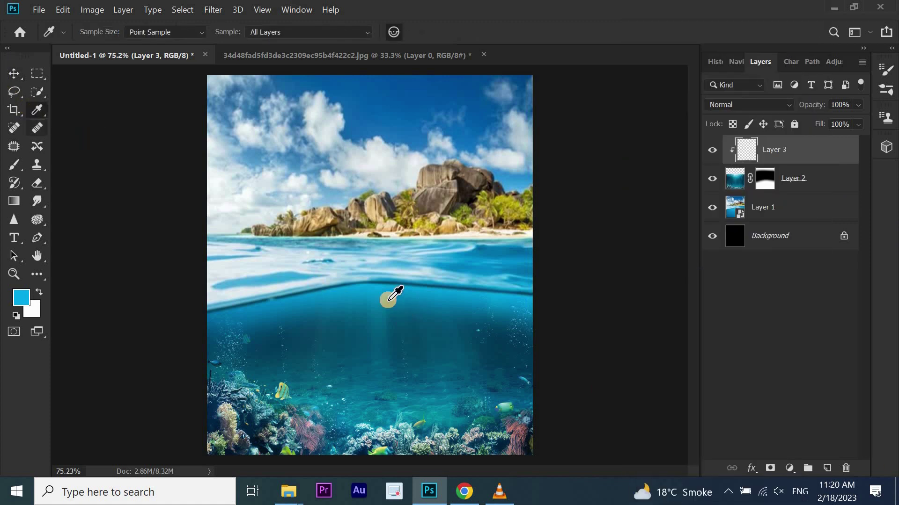
{"action": "left_click", "coordinate": [368, 287]}
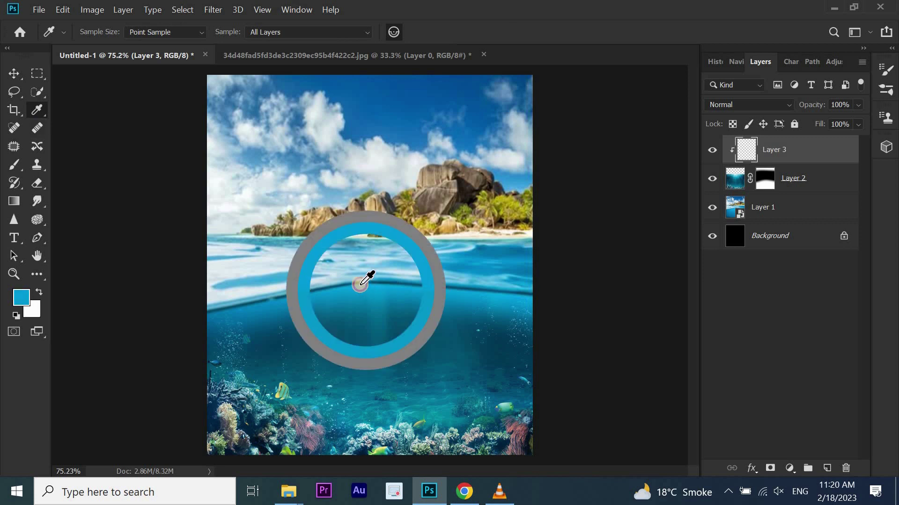
{"action": "left_click", "coordinate": [14, 165]}
{"action": "right_click", "coordinate": [720, 220]}
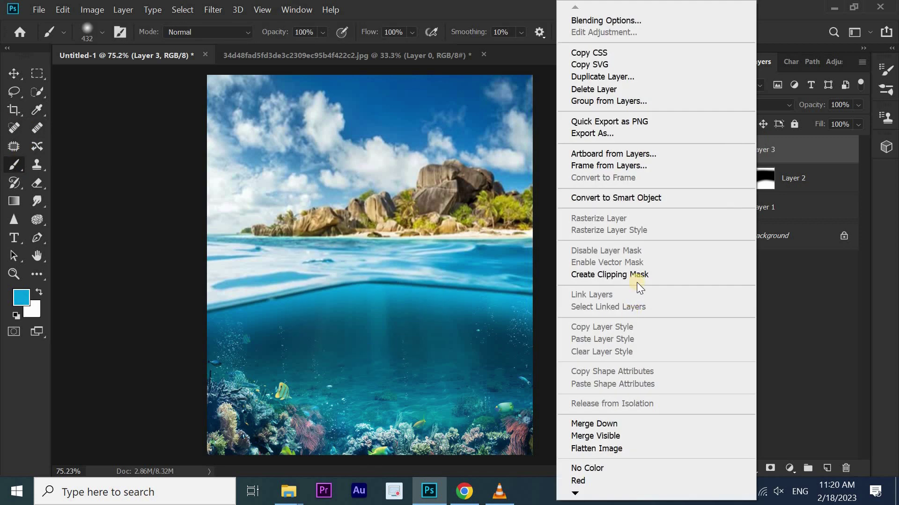
{"action": "left_click", "coordinate": [638, 277]}
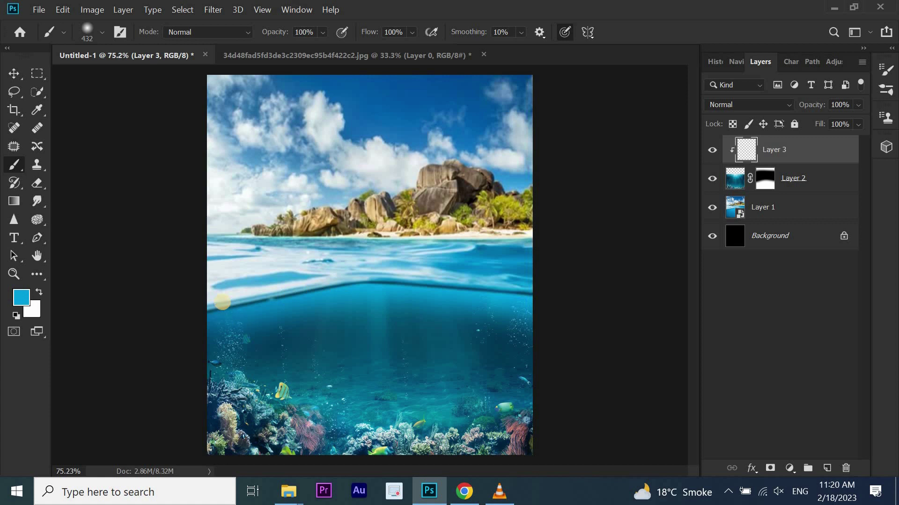
{"action": "left_click_drag", "start_coordinate": [223, 299], "coordinate": [554, 295]}
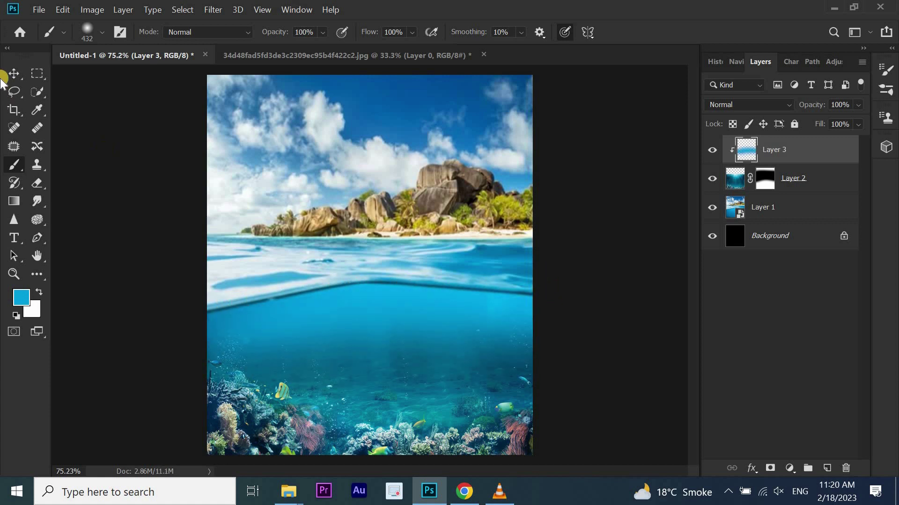
{"action": "left_click", "coordinate": [14, 73]}
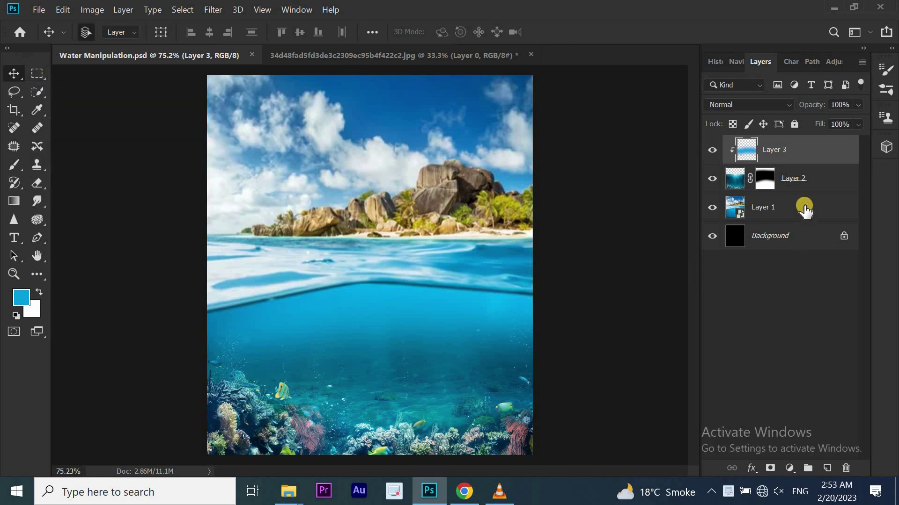
On the island photo layer, start a pen path at the left edge along the low rocks.
{"action": "left_click", "coordinate": [804, 209]}
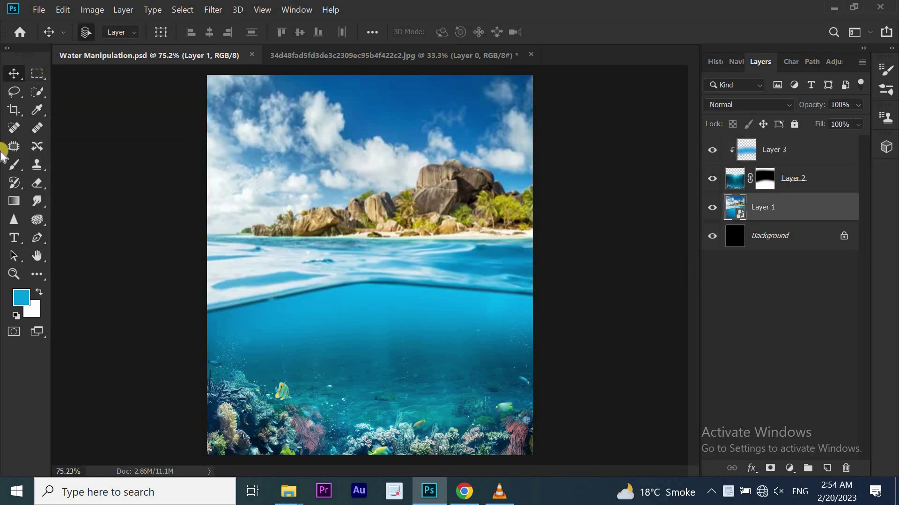
{"action": "left_click", "coordinate": [38, 240]}
{"action": "left_click", "coordinate": [206, 232]}
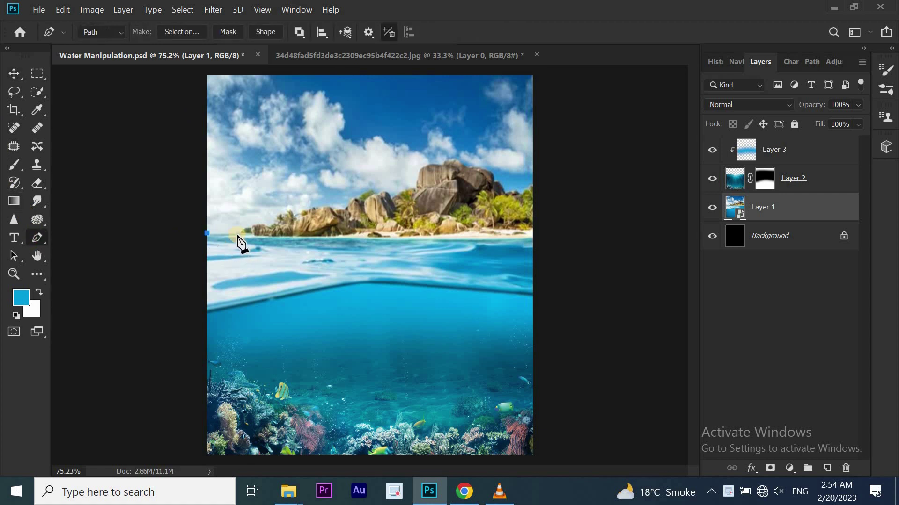
{"action": "scroll", "coordinate": [253, 232], "scroll_direction": "up", "scroll_amount": 2}
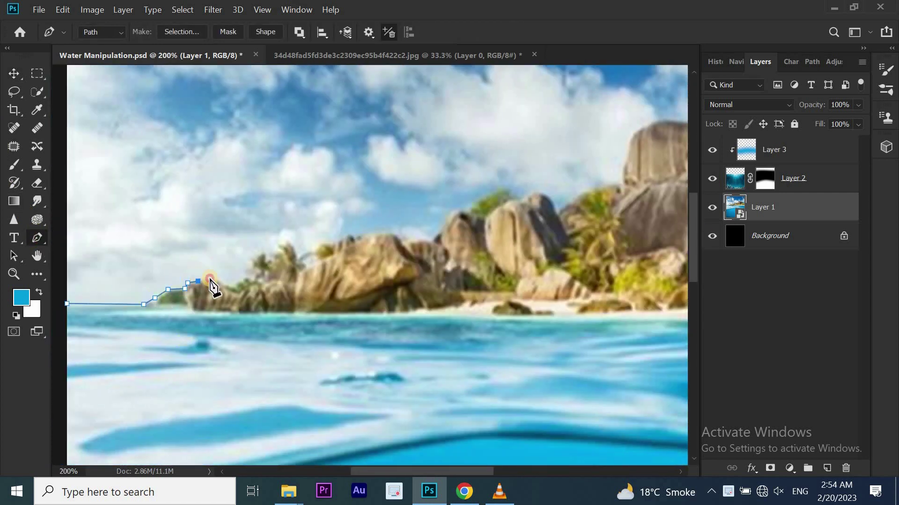
{"action": "left_click", "coordinate": [210, 279]}
{"action": "left_click", "coordinate": [219, 281]}
{"action": "left_click", "coordinate": [233, 290]}
{"action": "left_click", "coordinate": [238, 280]}
{"action": "left_click", "coordinate": [244, 276]}
Continue the path along the rock skyline and up the larger boulders.
{"action": "left_click", "coordinate": [277, 239]}
{"action": "left_click", "coordinate": [298, 259]}
{"action": "left_click", "coordinate": [335, 241]}
{"action": "left_click", "coordinate": [359, 237]}
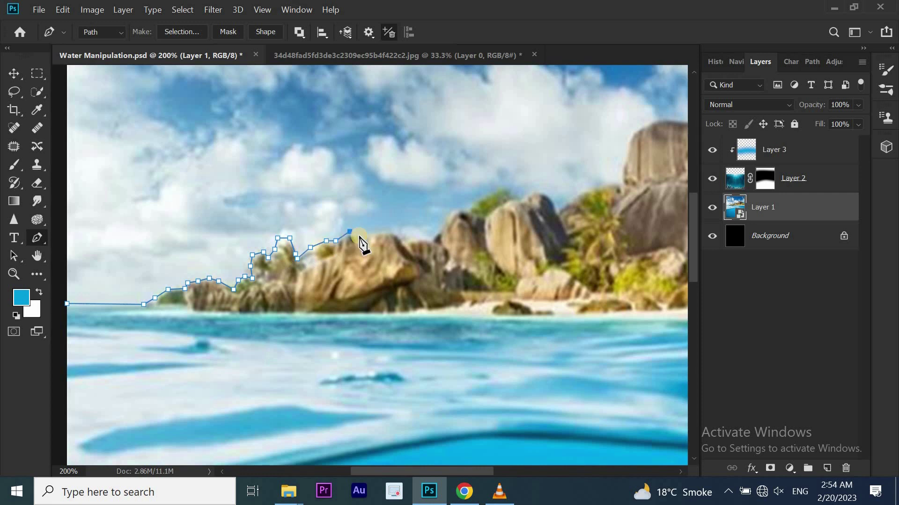
{"action": "left_click", "coordinate": [429, 238]}
{"action": "left_click", "coordinate": [467, 208]}
{"action": "left_click", "coordinate": [486, 194]}
{"action": "left_click", "coordinate": [539, 192]}
{"action": "left_click", "coordinate": [558, 210]}
{"action": "left_click", "coordinate": [582, 189]}
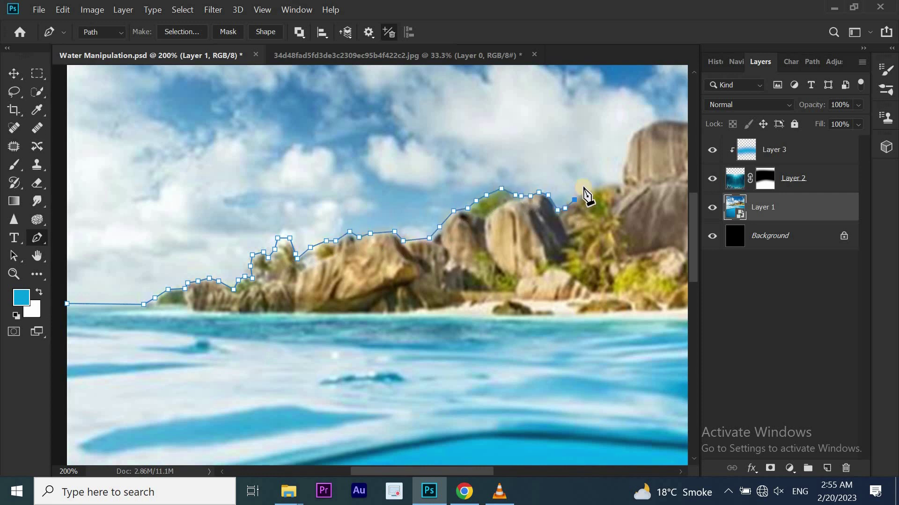
{"action": "left_click", "coordinate": [620, 185]}
{"action": "left_click", "coordinate": [674, 121]}
Trace the path over the tallest rock tops and along the treeline.
{"action": "scroll", "coordinate": [440, 430], "scroll_direction": "right", "scroll_amount": 5}
{"action": "left_click", "coordinate": [445, 109]}
{"action": "left_click", "coordinate": [485, 114]}
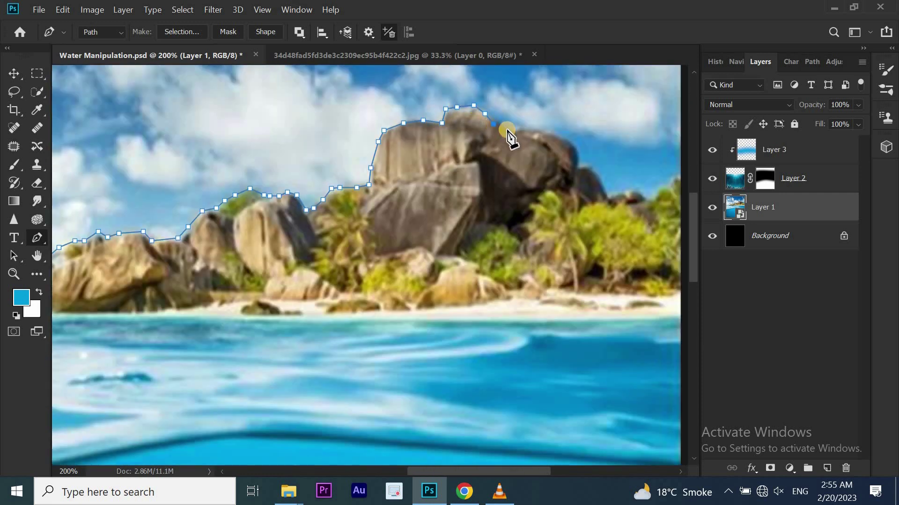
{"action": "left_click", "coordinate": [533, 129]}
{"action": "left_click", "coordinate": [568, 141]}
{"action": "left_click", "coordinate": [604, 187]}
{"action": "left_click", "coordinate": [645, 199]}
{"action": "left_click", "coordinate": [660, 186]}
{"action": "left_click", "coordinate": [667, 181]}
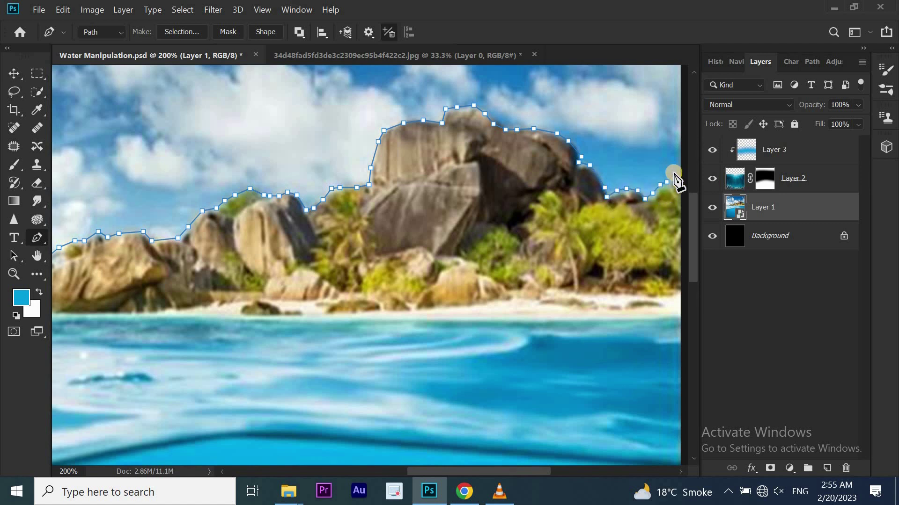
{"action": "left_click", "coordinate": [674, 176]}
Run the path along the right-side rocks past the edge and close it around the top sky.
{"action": "scroll", "coordinate": [510, 471], "scroll_direction": "right", "scroll_amount": 2}
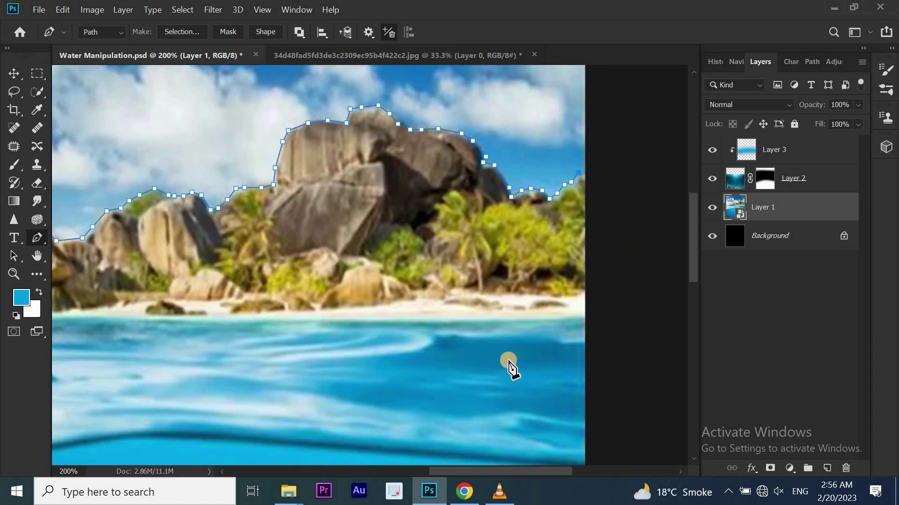
{"action": "scroll", "coordinate": [510, 367], "scroll_direction": "right", "scroll_amount": 2}
{"action": "left_click", "coordinate": [537, 172]}
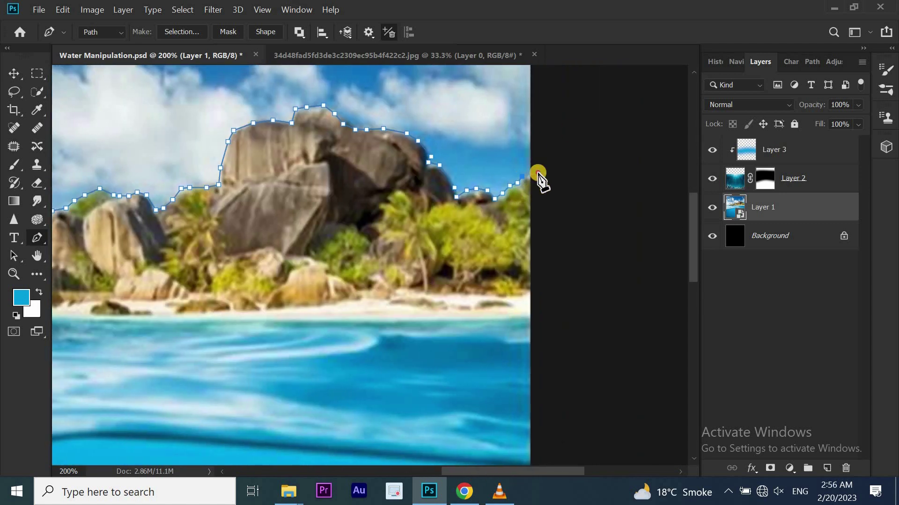
{"action": "left_click", "coordinate": [554, 100]}
{"action": "key", "text": "ctrl+0"}
{"action": "left_click", "coordinate": [189, 69]}
{"action": "left_click", "coordinate": [195, 232]}
Turn the path into a 0-feather selection and copy it to Layer 4 with Ctrl+J.
{"action": "right_click", "coordinate": [374, 151]}
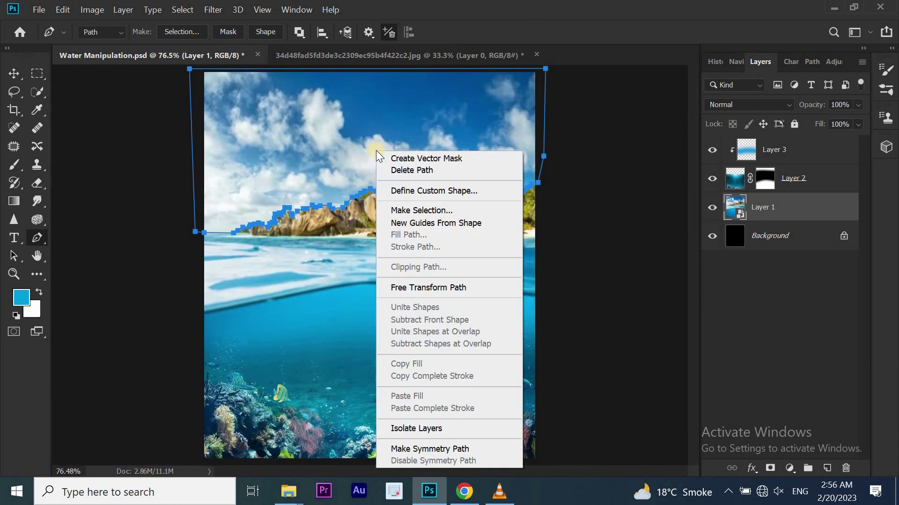
{"action": "left_click", "coordinate": [422, 211]}
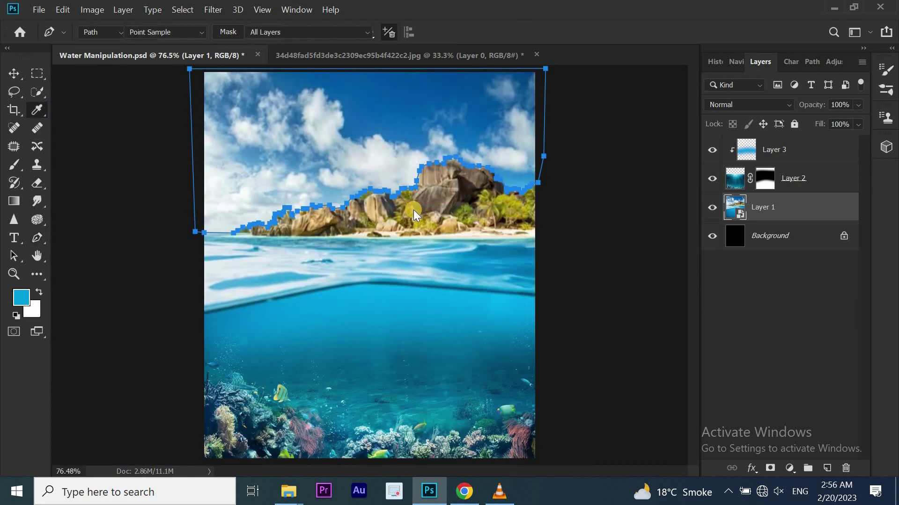
{"action": "left_click", "coordinate": [530, 108]}
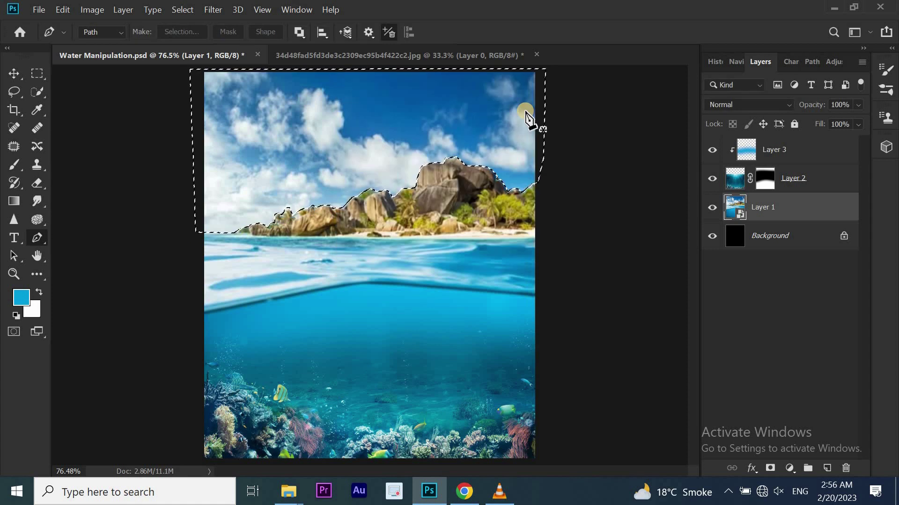
{"action": "key", "text": "v"}
{"action": "left_click", "coordinate": [769, 208]}
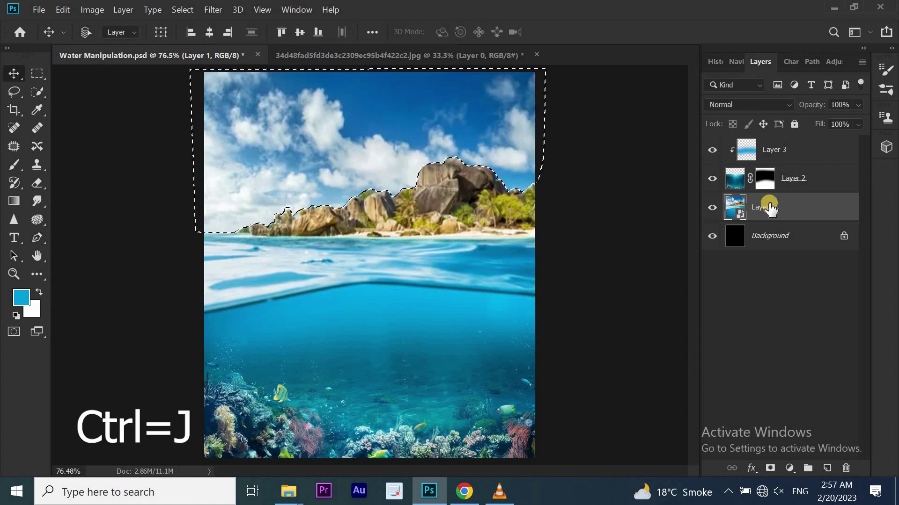
{"action": "key", "text": "ctrl+j"}
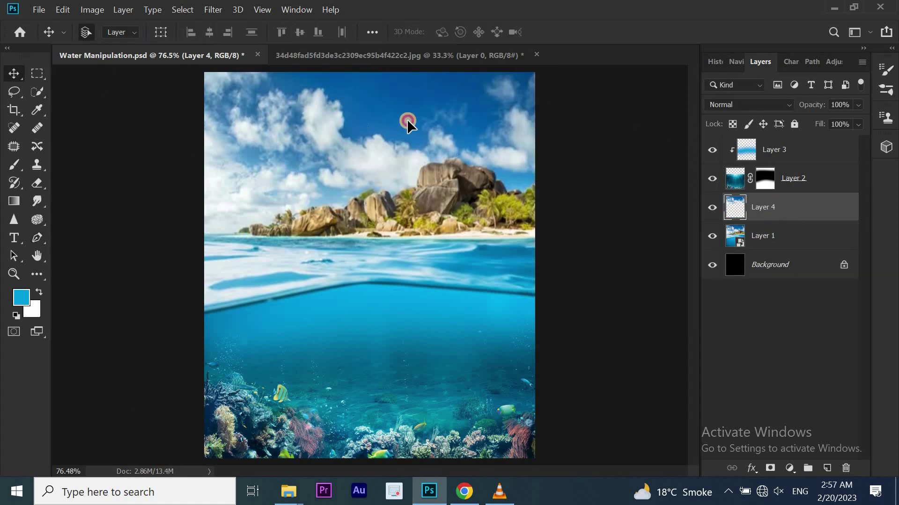
{"action": "left_click_drag", "start_coordinate": [407, 120], "coordinate": [398, 122]}
{"action": "key", "text": "ctrl+z"}
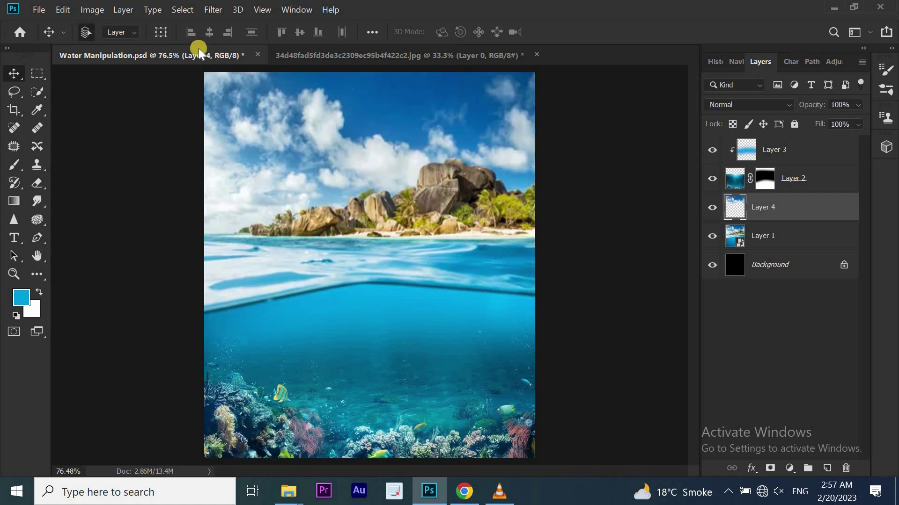
Apply Hue/Saturation to the copied sky layer: Hue about -8, Saturation +13.
{"action": "left_click", "coordinate": [92, 5]}
{"action": "mouse_move", "coordinate": [112, 41]}
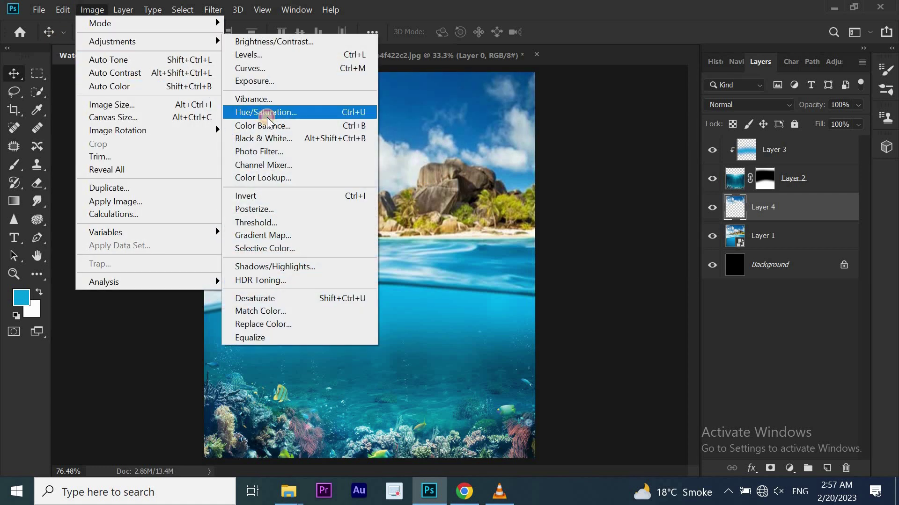
{"action": "left_click", "coordinate": [266, 113]}
{"action": "left_click_drag", "start_coordinate": [605, 183], "coordinate": [596, 181]}
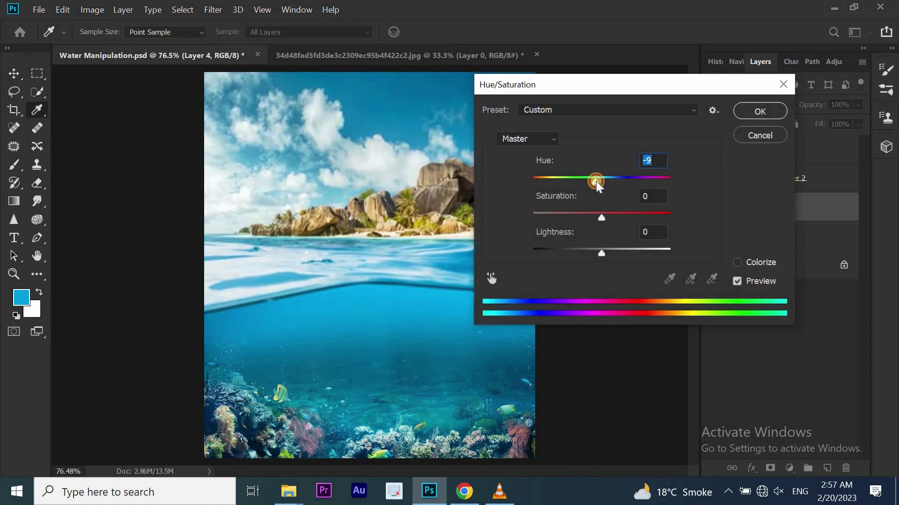
{"action": "left_click_drag", "start_coordinate": [602, 218], "coordinate": [610, 217]}
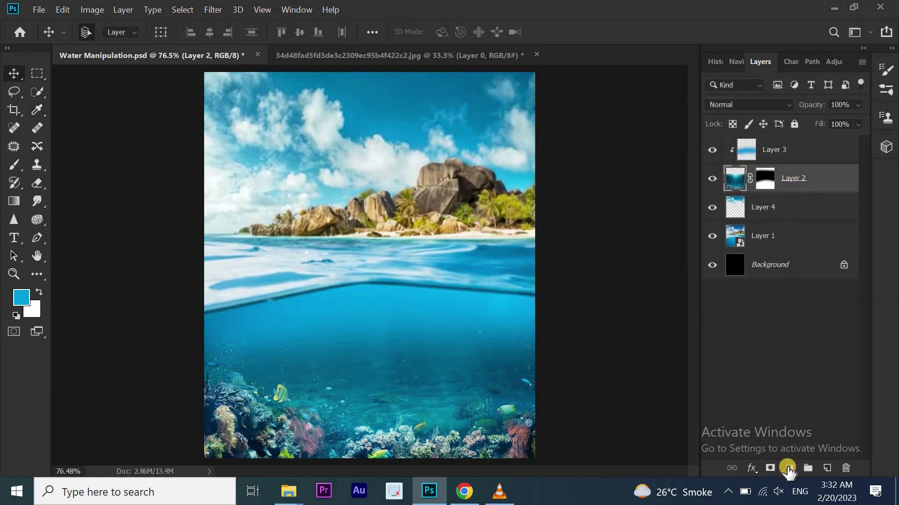
Add a Color Balance adjustment clipped to Layer 2.
{"action": "left_click", "coordinate": [789, 468]}
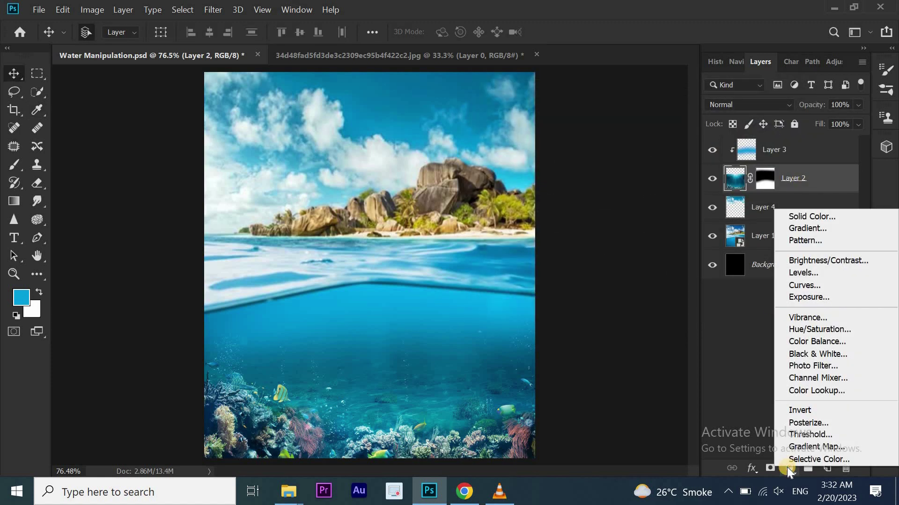
{"action": "left_click", "coordinate": [788, 339]}
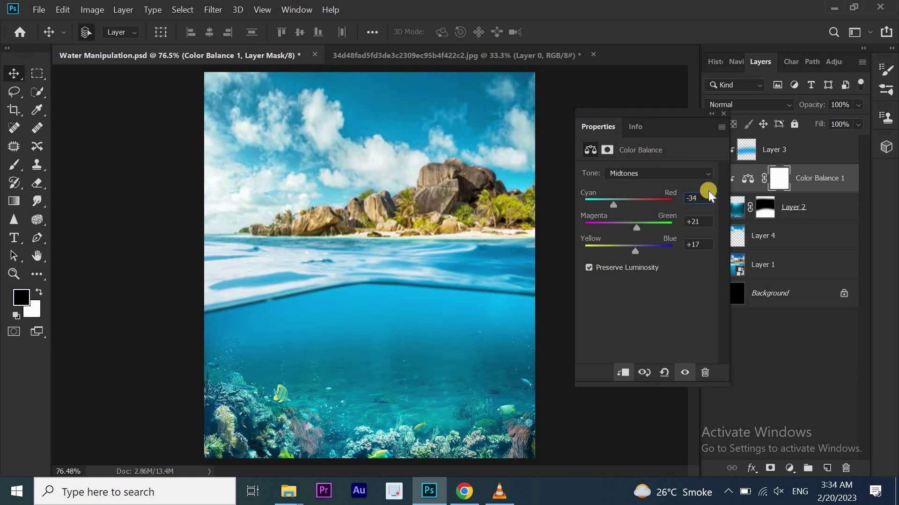
{"action": "key", "text": "Return"}
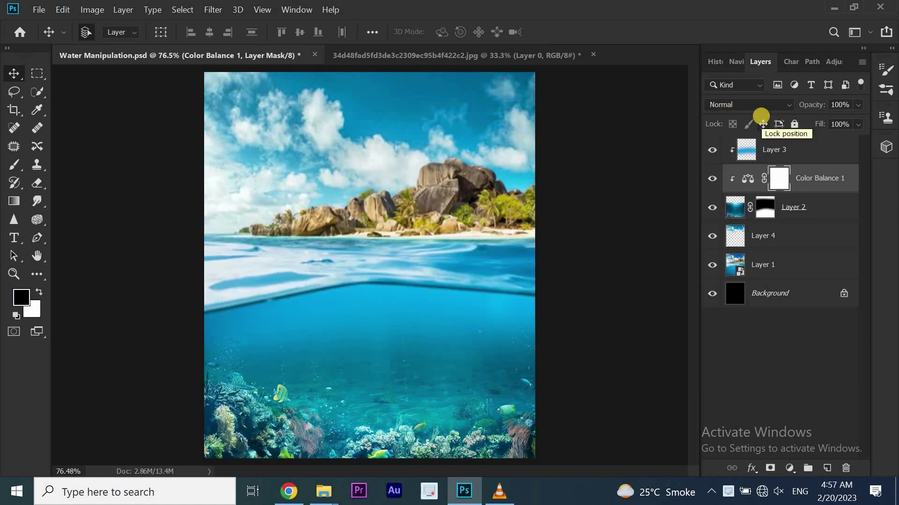
Add an Exposure adjustment with Exposure +0.45 and Gamma 0.93, then select Layer 3.
{"action": "left_click", "coordinate": [790, 468]}
{"action": "left_click", "coordinate": [798, 299]}
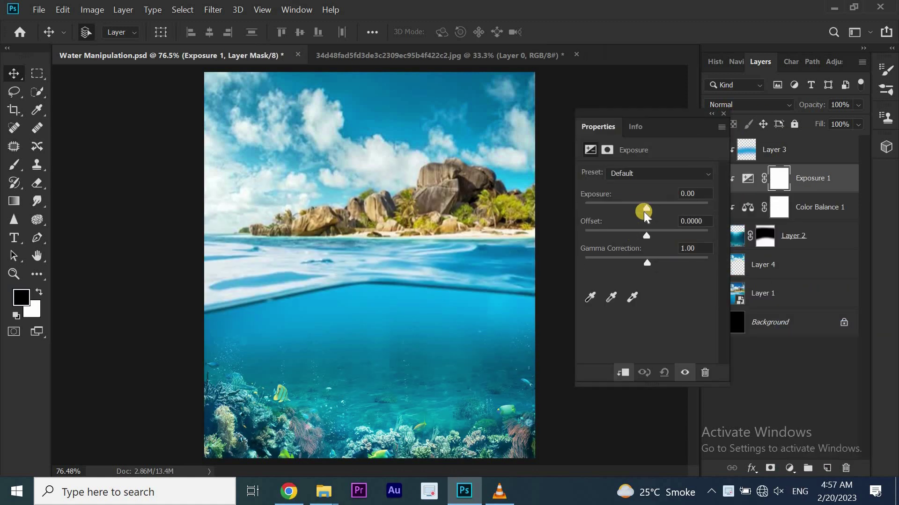
{"action": "left_click_drag", "start_coordinate": [644, 211], "coordinate": [651, 209]}
{"action": "scroll", "coordinate": [696, 248], "scroll_direction": "down", "scroll_amount": 7}
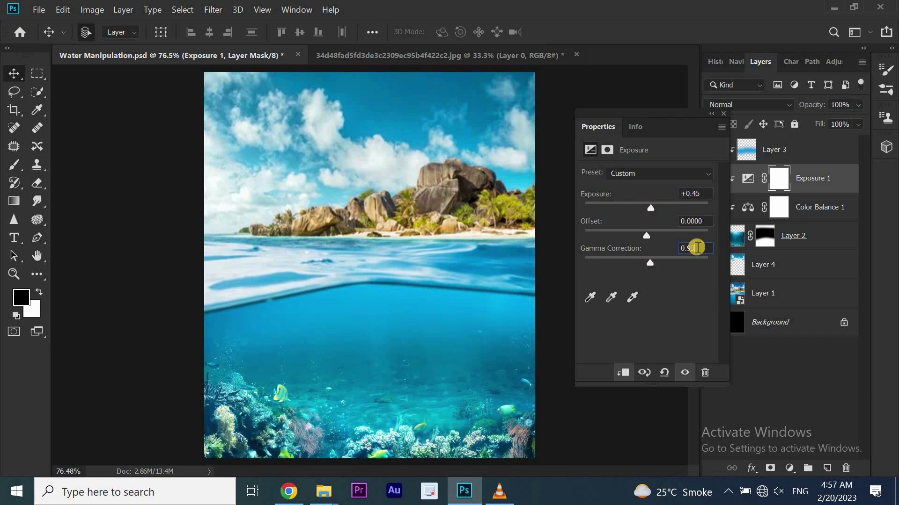
{"action": "left_click", "coordinate": [721, 117]}
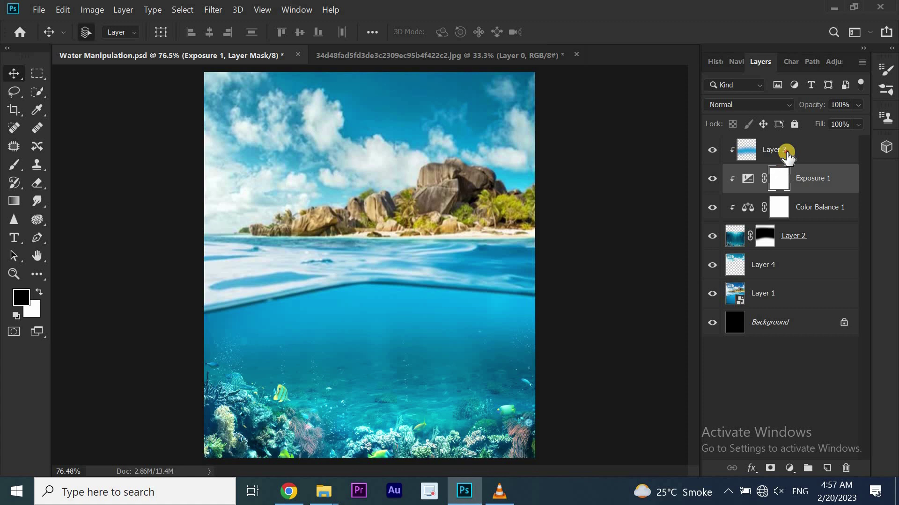
{"action": "left_click", "coordinate": [786, 153]}
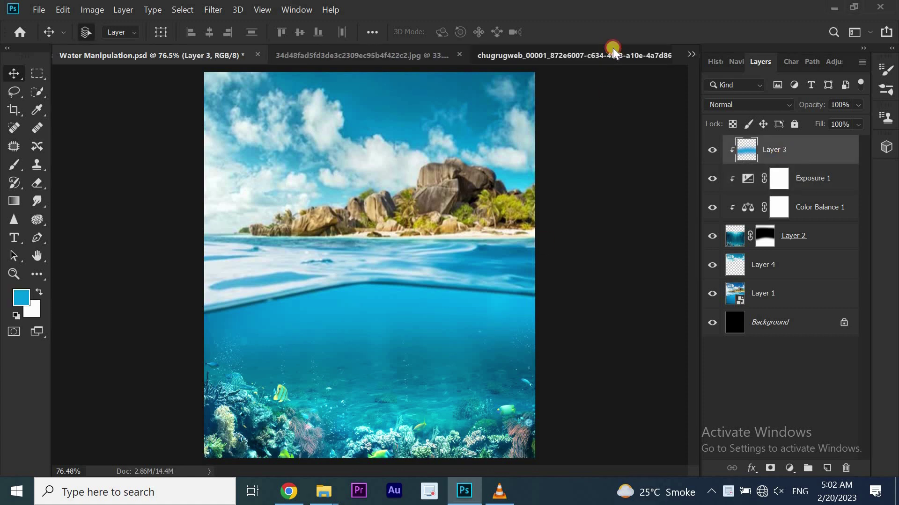
Drag the G Fuel can into the poster as Layer 5 and hide it.
{"action": "left_click", "coordinate": [613, 51]}
{"action": "mouse_move", "coordinate": [284, 163]}
{"action": "left_mouse_down"}
{"action": "mouse_move", "coordinate": [157, 114]}
{"action": "mouse_move", "coordinate": [91, 51]}
{"action": "left_mouse_up"}
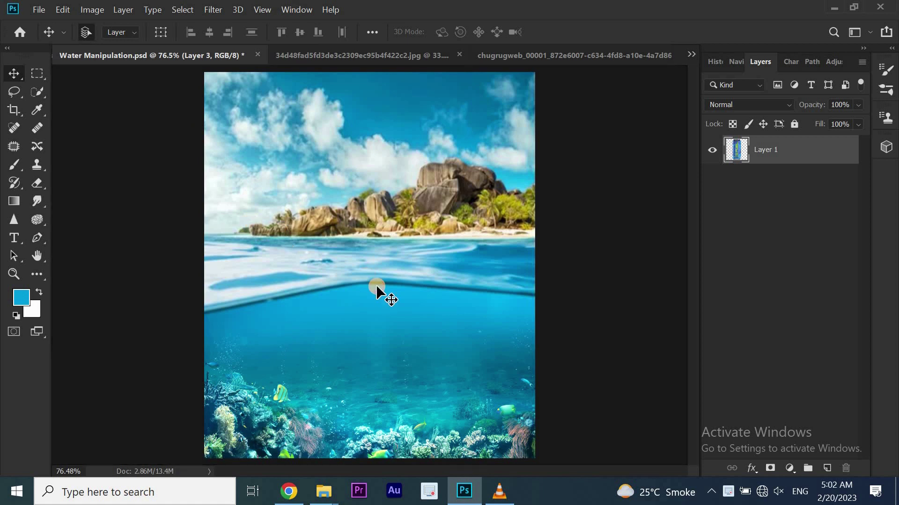
{"action": "left_click_drag", "start_coordinate": [190, 137], "coordinate": [378, 292]}
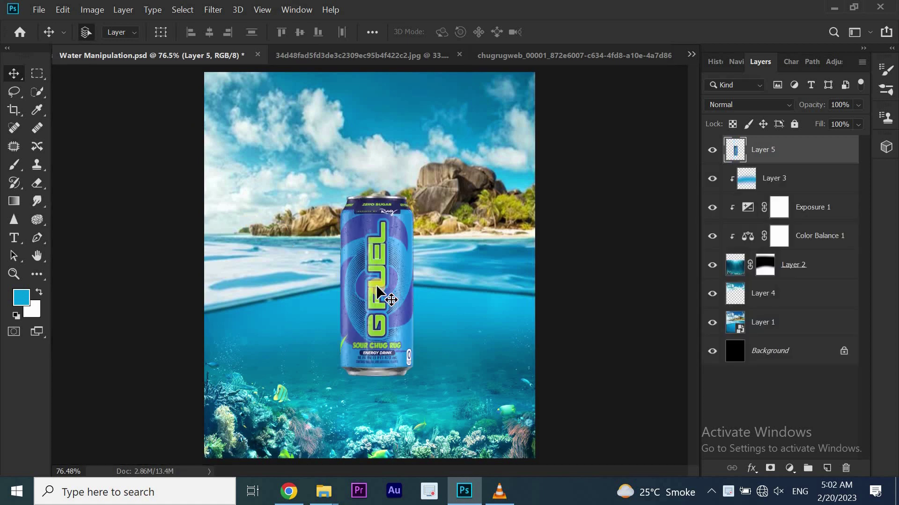
{"action": "left_click", "coordinate": [712, 150]}
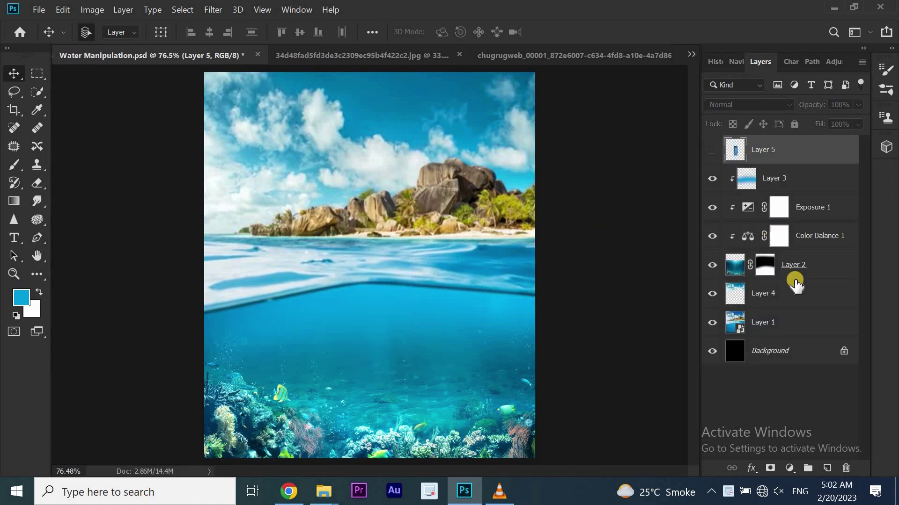
On Layer 1, pen-trace along the waterline from left to right.
{"action": "left_click", "coordinate": [768, 322]}
{"action": "key", "text": "p"}
{"action": "left_click", "coordinate": [271, 302]}
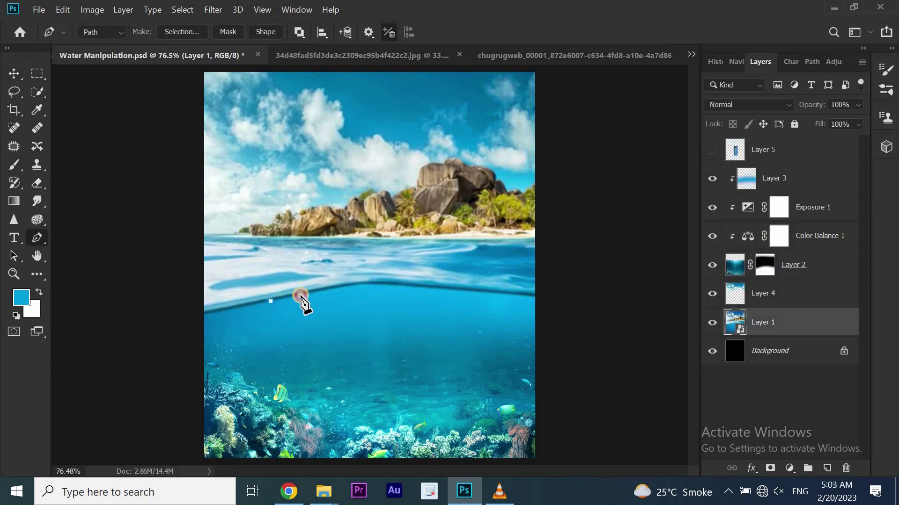
{"action": "key", "text": "ctrl+plus"}
{"action": "left_click", "coordinate": [321, 297]}
{"action": "left_click_drag", "start_coordinate": [352, 291], "coordinate": [453, 296]}
{"action": "left_click", "coordinate": [416, 291]}
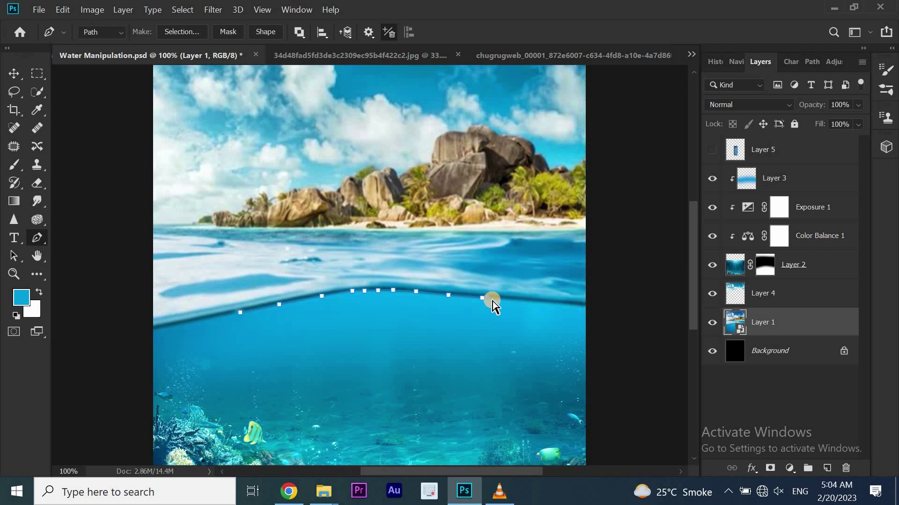
{"action": "left_click_drag", "start_coordinate": [489, 297], "coordinate": [501, 299]}
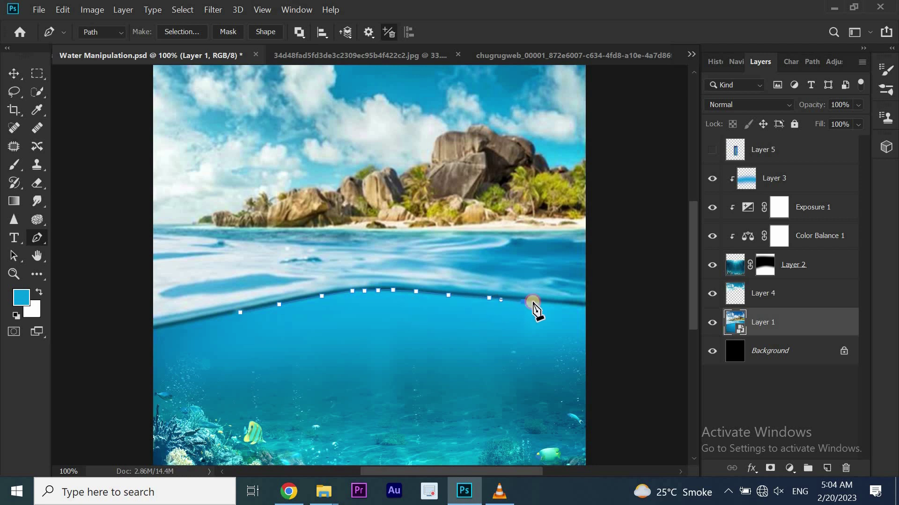
{"action": "left_click", "coordinate": [547, 304]}
Bring the path back left above the water and close the band shape.
{"action": "left_click", "coordinate": [540, 275]}
{"action": "left_click", "coordinate": [463, 266]}
{"action": "left_click", "coordinate": [358, 251]}
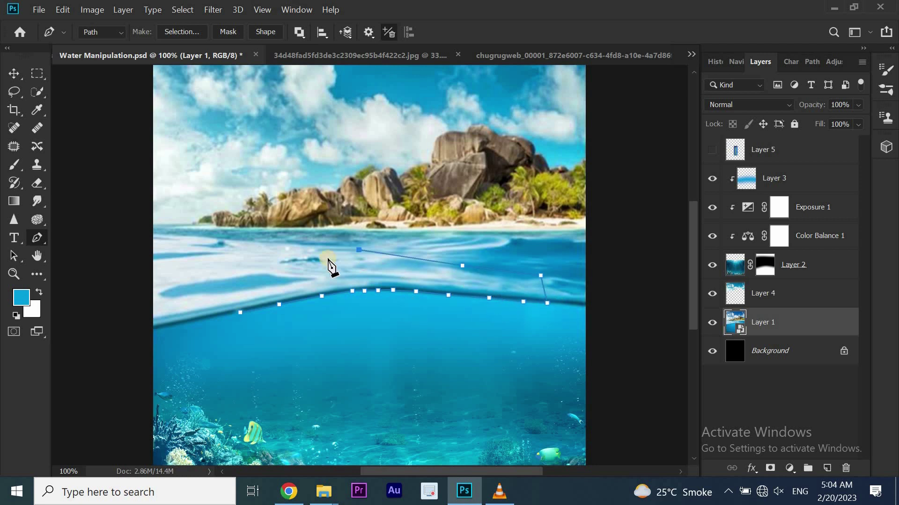
{"action": "left_click", "coordinate": [380, 260]}
{"action": "left_click", "coordinate": [313, 265]}
{"action": "left_click", "coordinate": [227, 283]}
{"action": "left_click", "coordinate": [240, 311]}
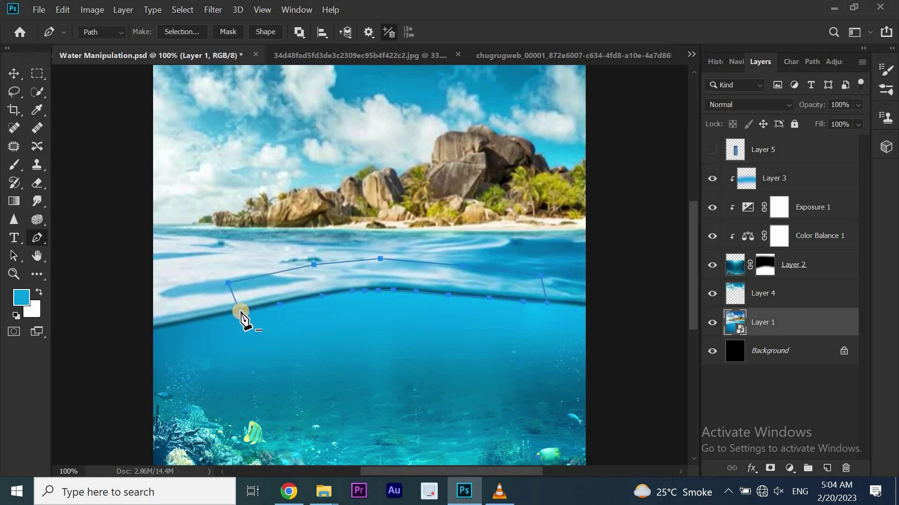
Make a 0-feather selection from the band path and copy it to Layer 6.
{"action": "right_click", "coordinate": [379, 270]}
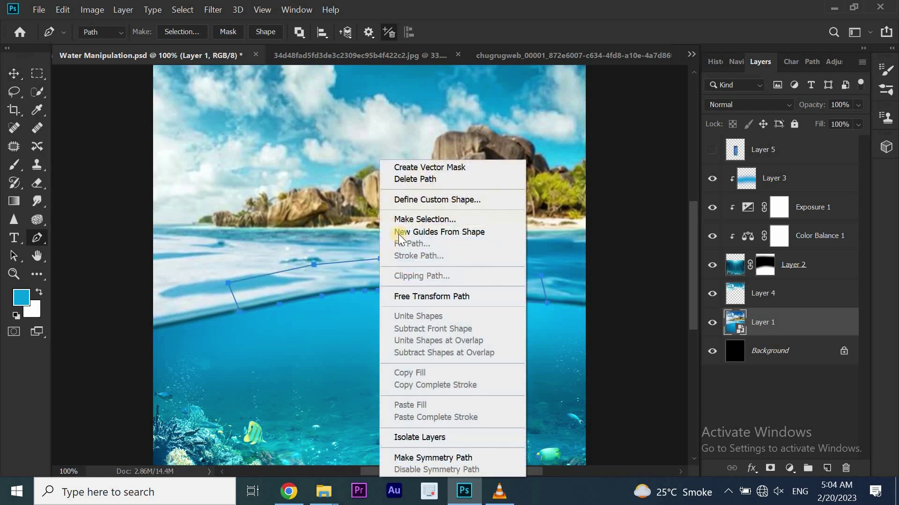
{"action": "left_click", "coordinate": [403, 217]}
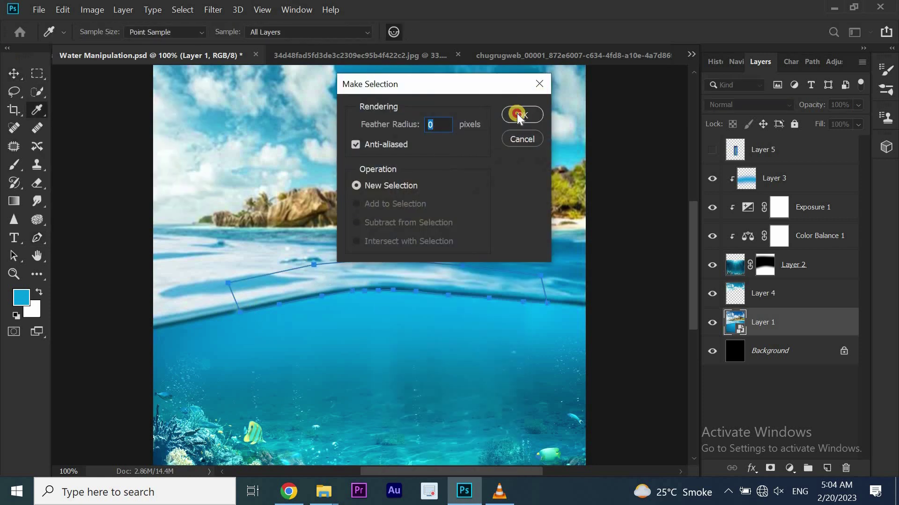
{"action": "left_click", "coordinate": [518, 116]}
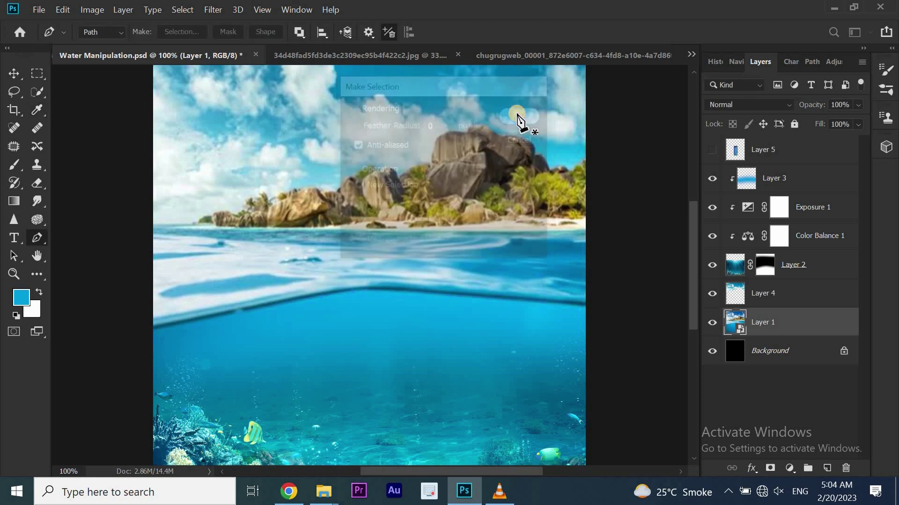
{"action": "left_click", "coordinate": [10, 73]}
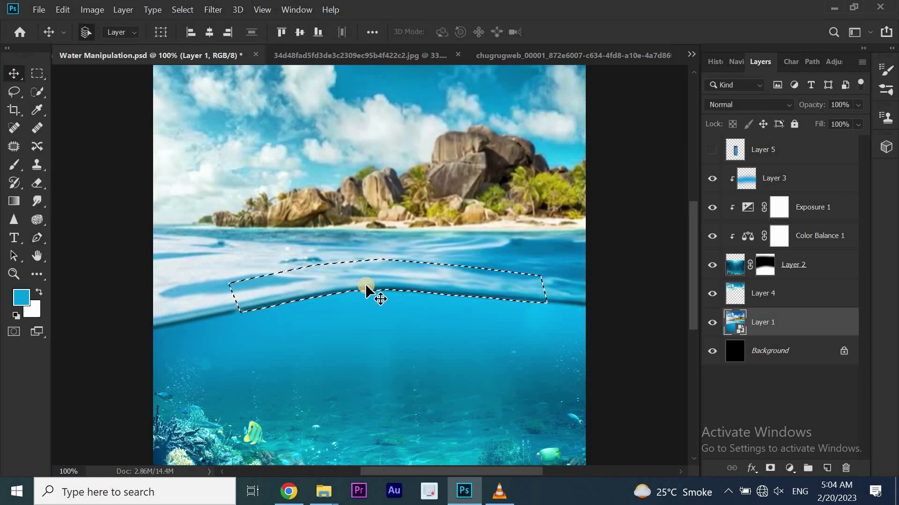
{"action": "key", "text": "ctrl+j"}
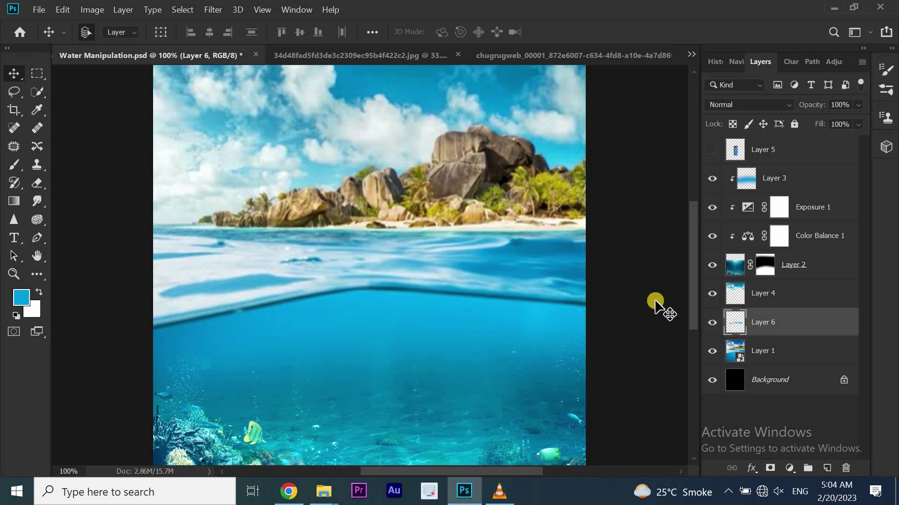
Show the can and water-band layers and move Layer 6 above the can.
{"action": "left_click", "coordinate": [712, 322]}
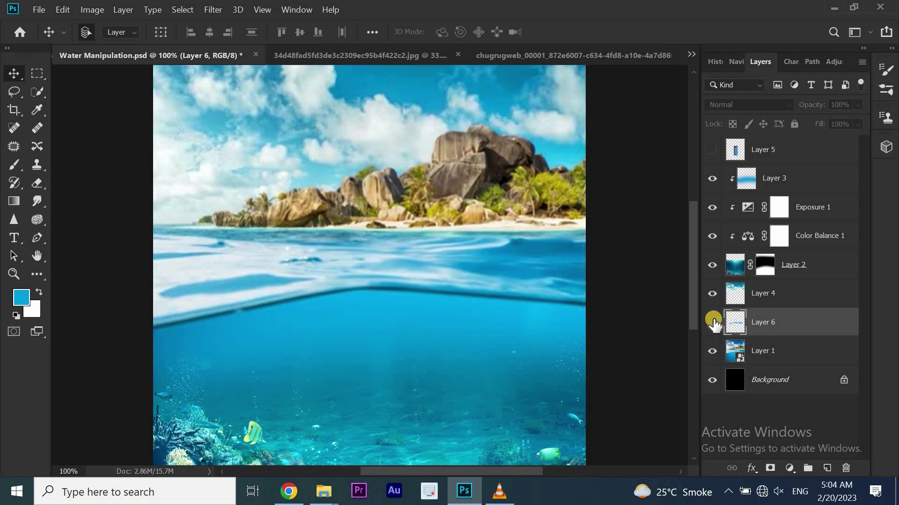
{"action": "left_click", "coordinate": [709, 149]}
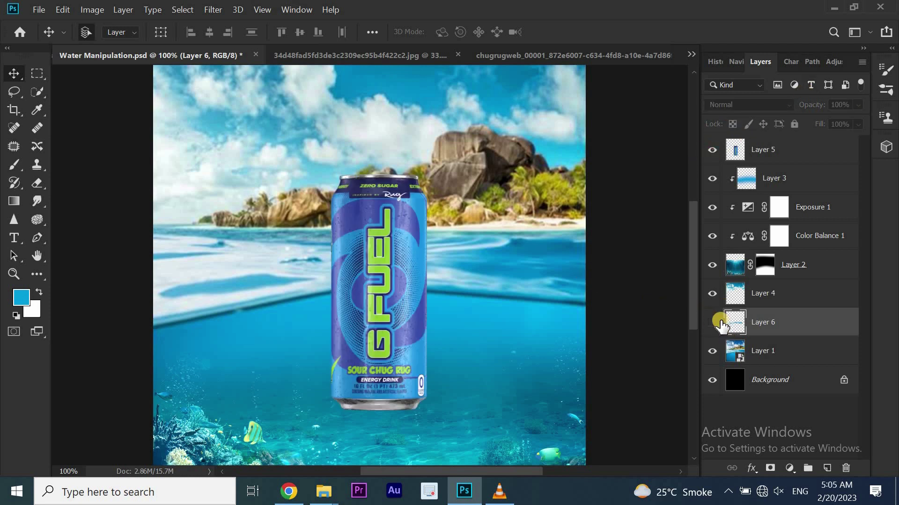
{"action": "left_click", "coordinate": [715, 322]}
{"action": "left_click_drag", "start_coordinate": [764, 329], "coordinate": [783, 154]}
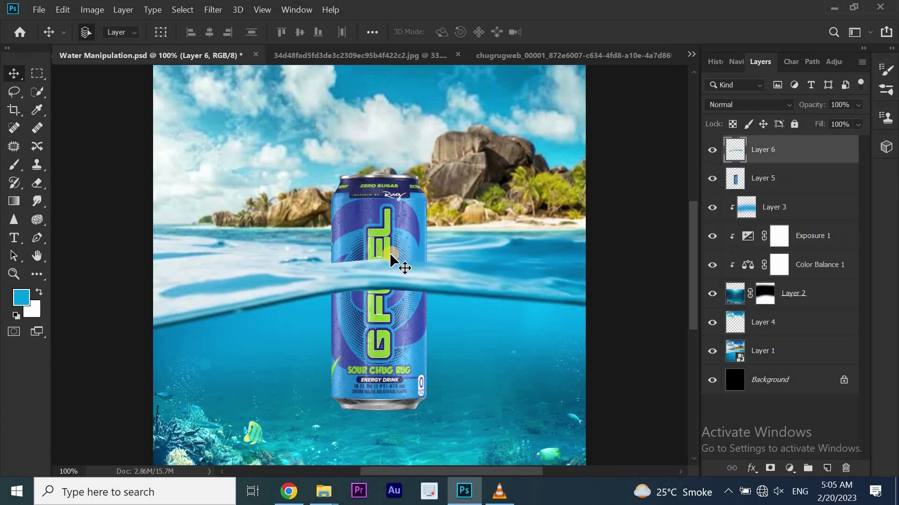
Rotate the G Fuel can to a tilt and add a layer mask to Layer 6.
{"action": "left_click", "coordinate": [808, 181]}
{"action": "key", "text": "ctrl+t"}
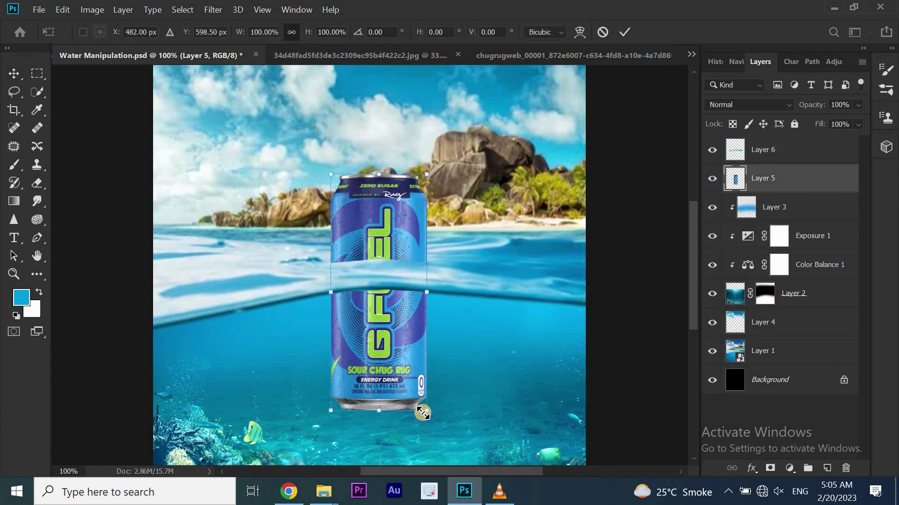
{"action": "left_click_drag", "start_coordinate": [447, 426], "coordinate": [493, 366]}
{"action": "key", "text": "Return"}
{"action": "key", "text": "alt+bracketright"}
{"action": "key", "text": "b"}
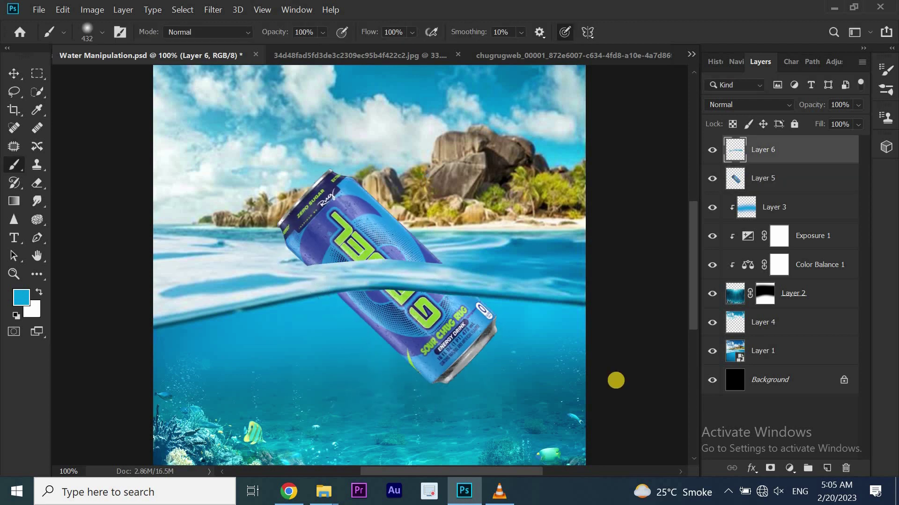
{"action": "left_click", "coordinate": [770, 468]}
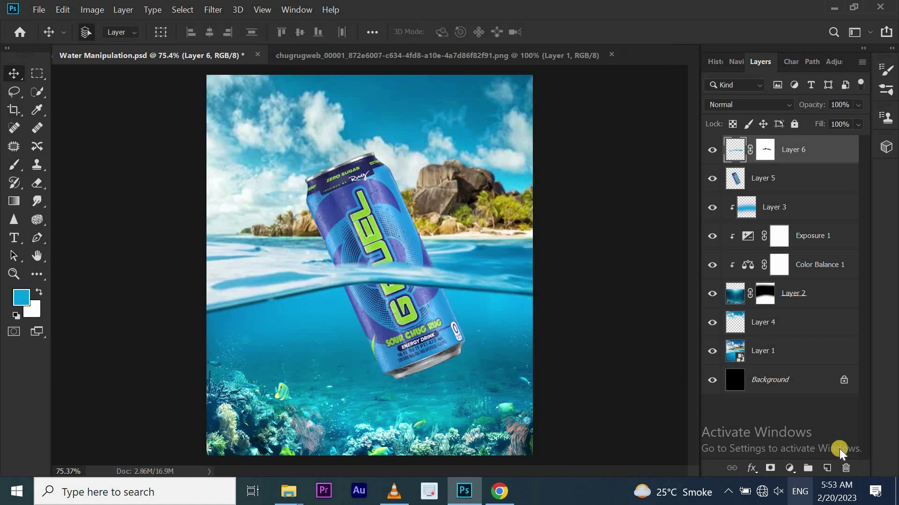
Add a new layer and set the brush colour to a very pale yellow.
{"action": "left_click", "coordinate": [825, 467]}
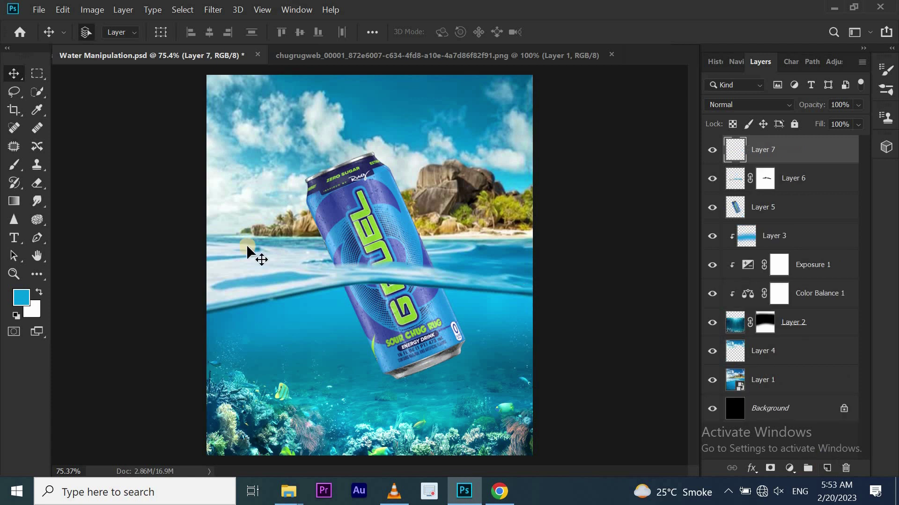
{"action": "left_click", "coordinate": [13, 164]}
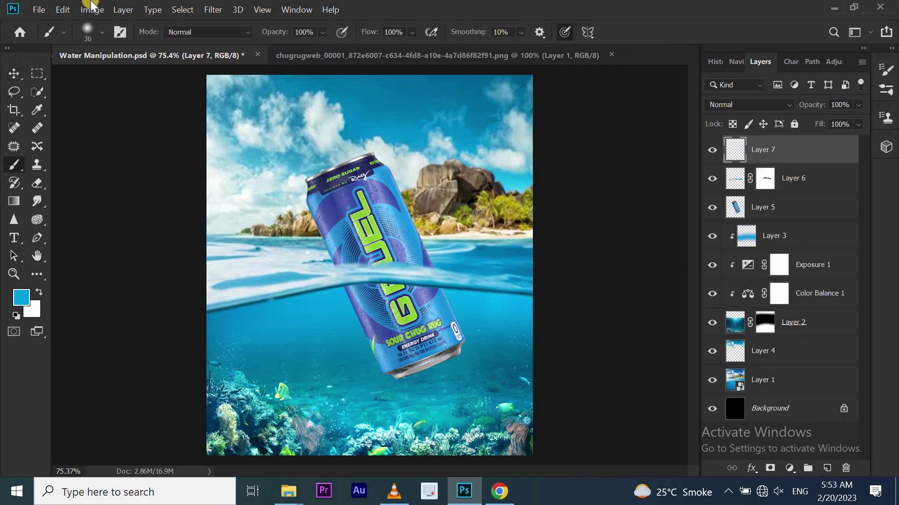
{"action": "left_click", "coordinate": [22, 300]}
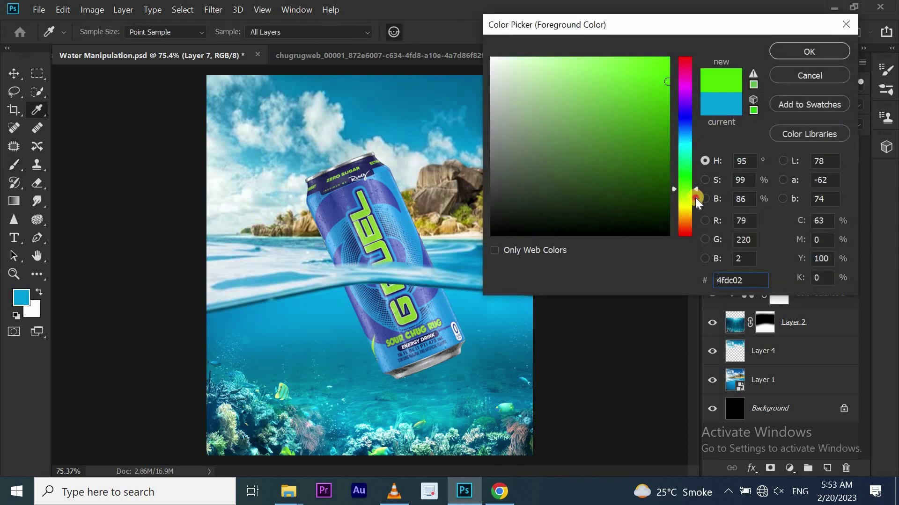
{"action": "left_click_drag", "start_coordinate": [696, 137], "coordinate": [696, 206]}
{"action": "left_click_drag", "start_coordinate": [534, 66], "coordinate": [517, 58]}
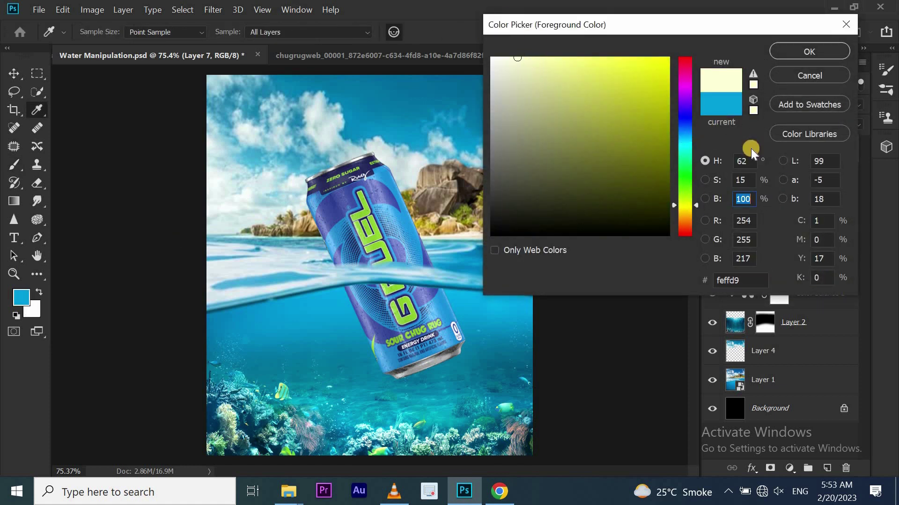
{"action": "left_click", "coordinate": [838, 49]}
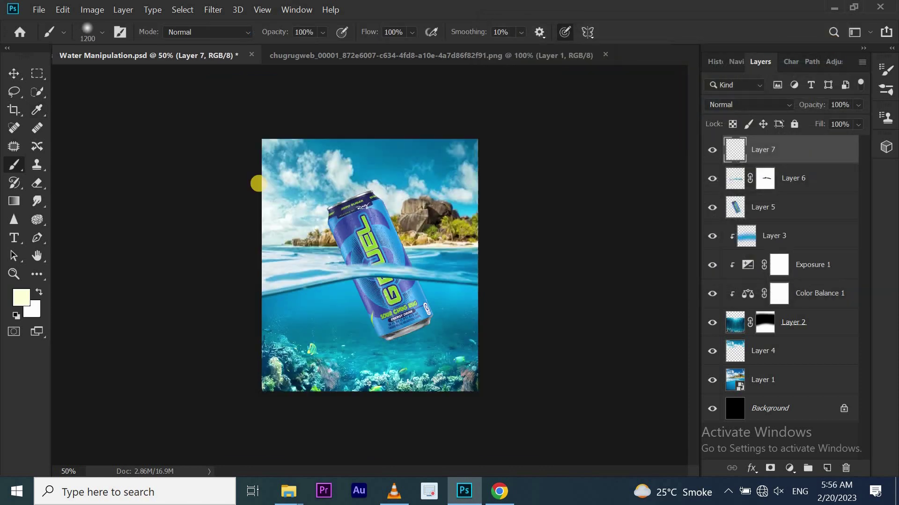
Paint a soft yellow glow at the top-left and blend the layer as Screen.
{"action": "left_click", "coordinate": [258, 189]}
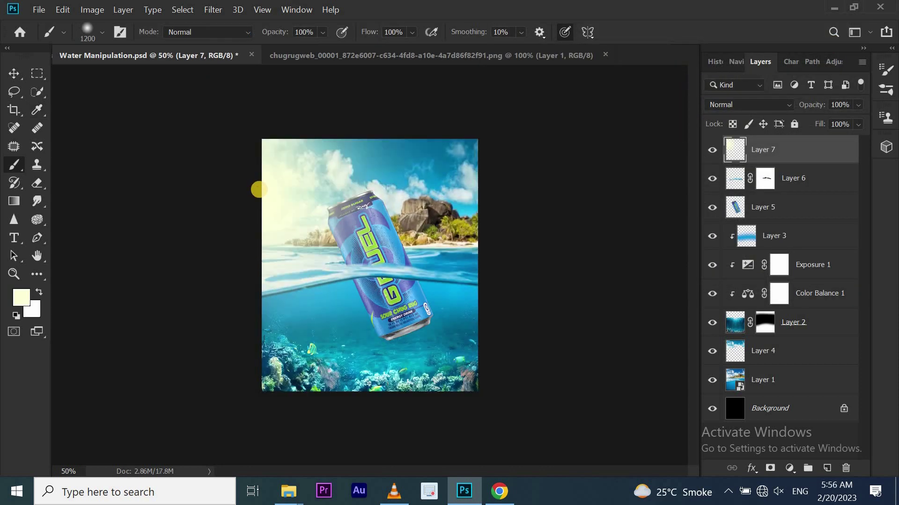
{"action": "left_click", "coordinate": [764, 107]}
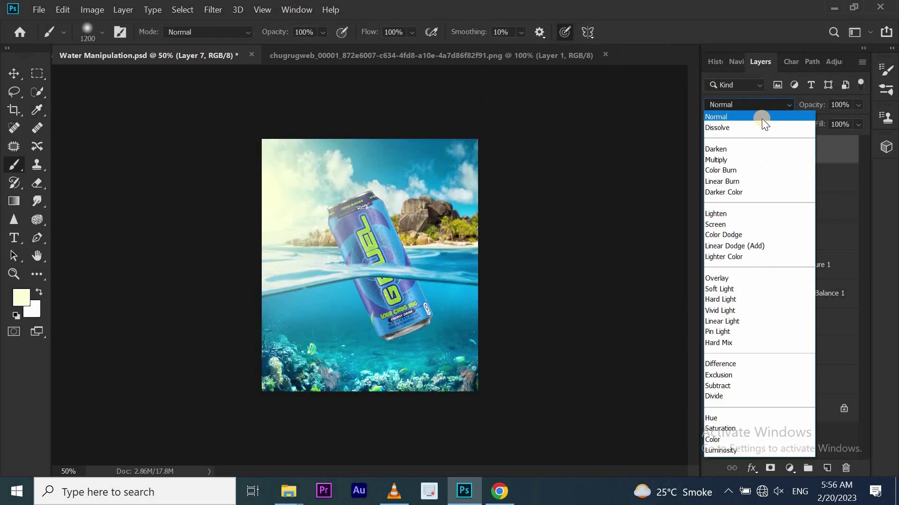
{"action": "left_click", "coordinate": [736, 225]}
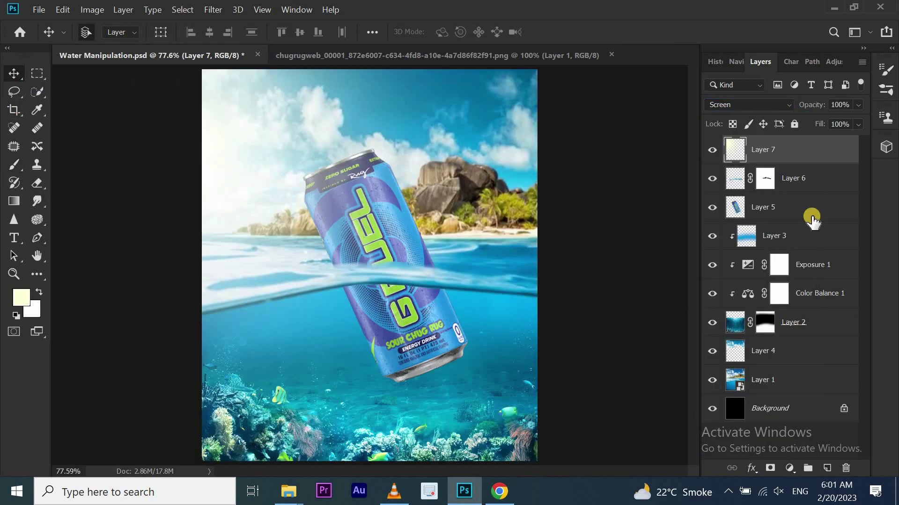
Add a Photo Filter adjustment layer above the can's Layer 5.
{"action": "left_click", "coordinate": [798, 208]}
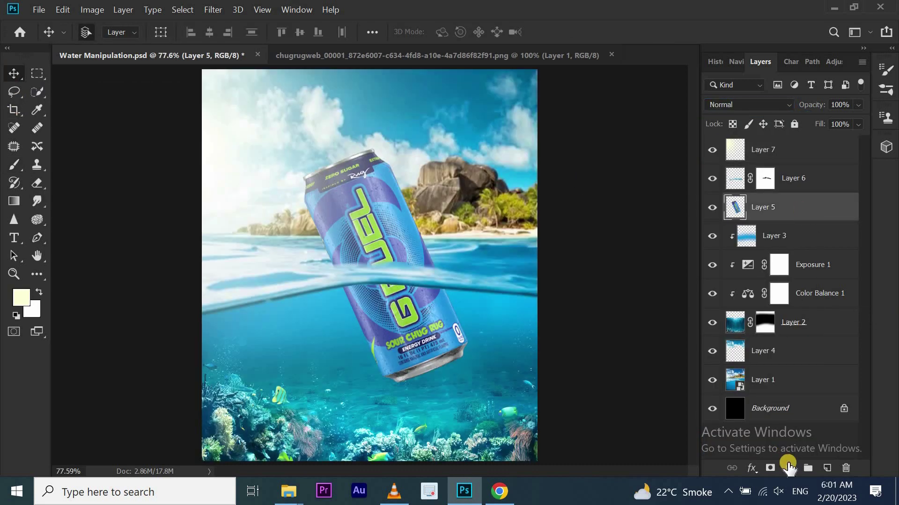
{"action": "left_click", "coordinate": [790, 468]}
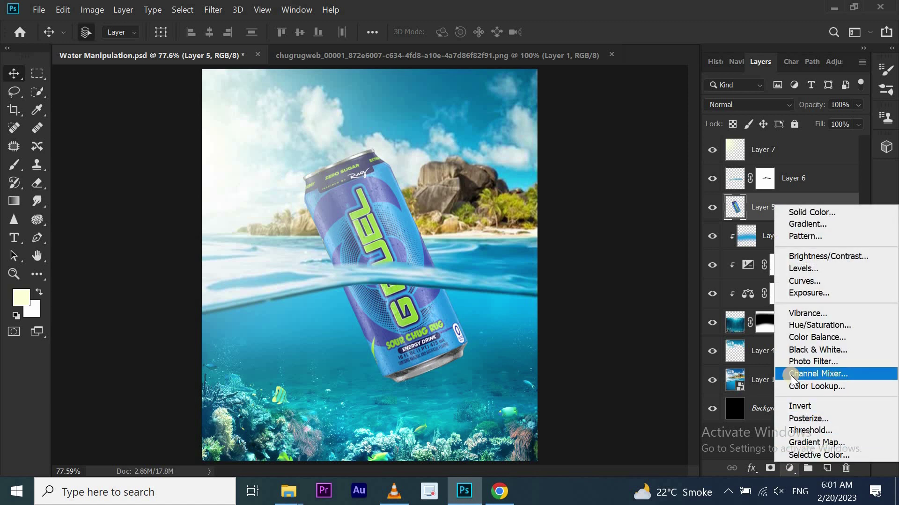
{"action": "left_click", "coordinate": [801, 361]}
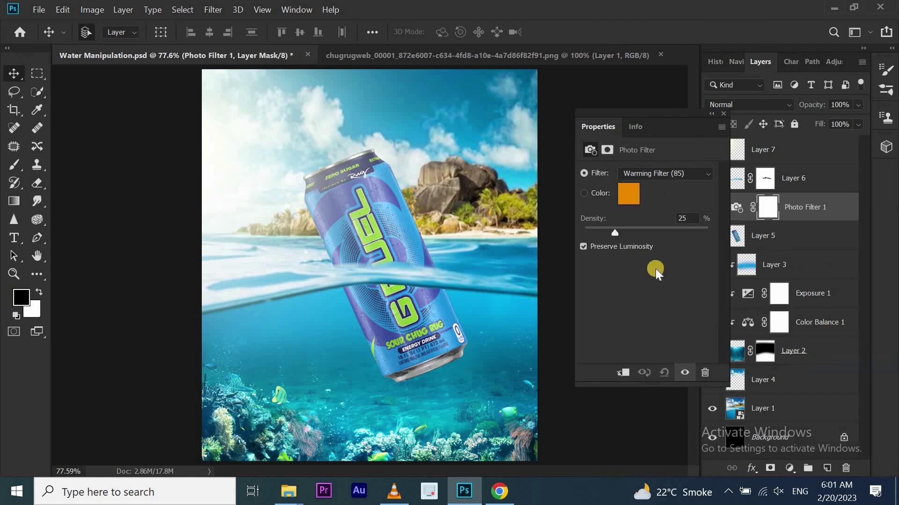
Set the Photo Filter colour to teal-green and clip it to the can.
{"action": "left_click", "coordinate": [629, 194]}
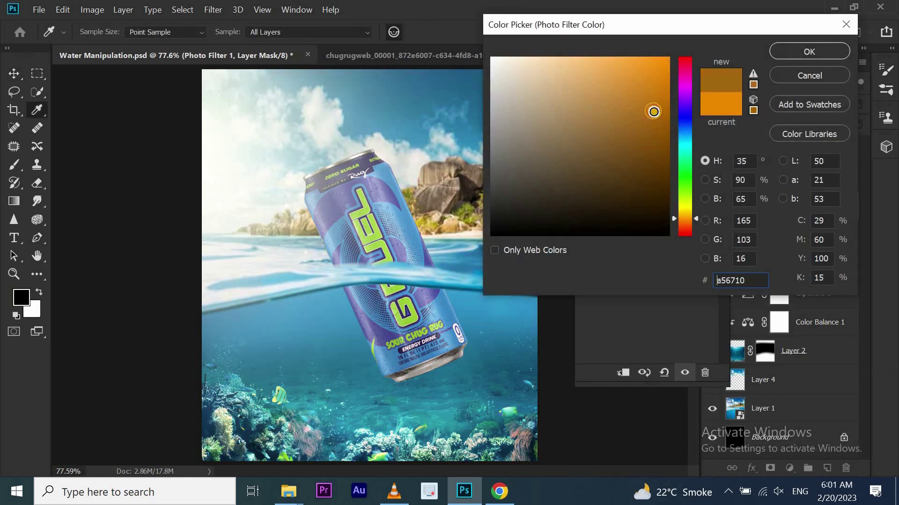
{"action": "left_click_drag", "start_coordinate": [696, 224], "coordinate": [689, 157]}
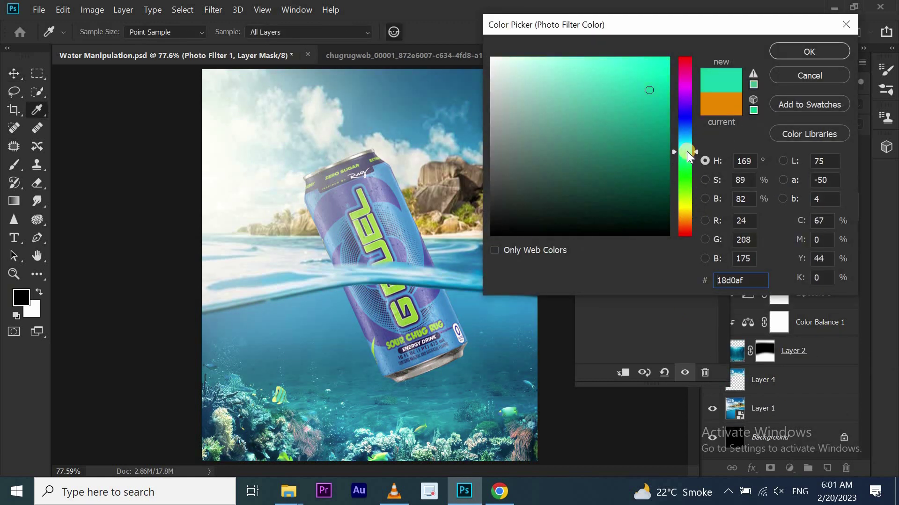
{"action": "left_click", "coordinate": [654, 88]}
{"action": "left_click", "coordinate": [787, 53]}
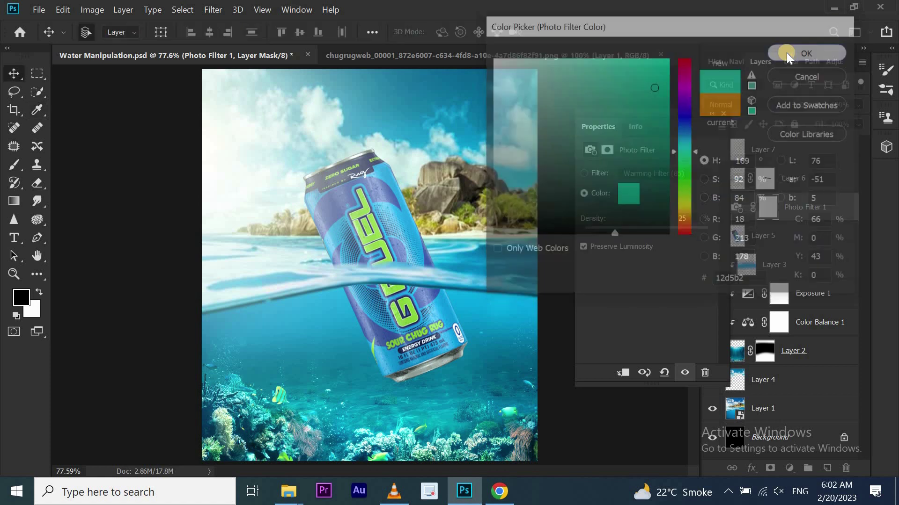
{"action": "left_click", "coordinate": [622, 373]}
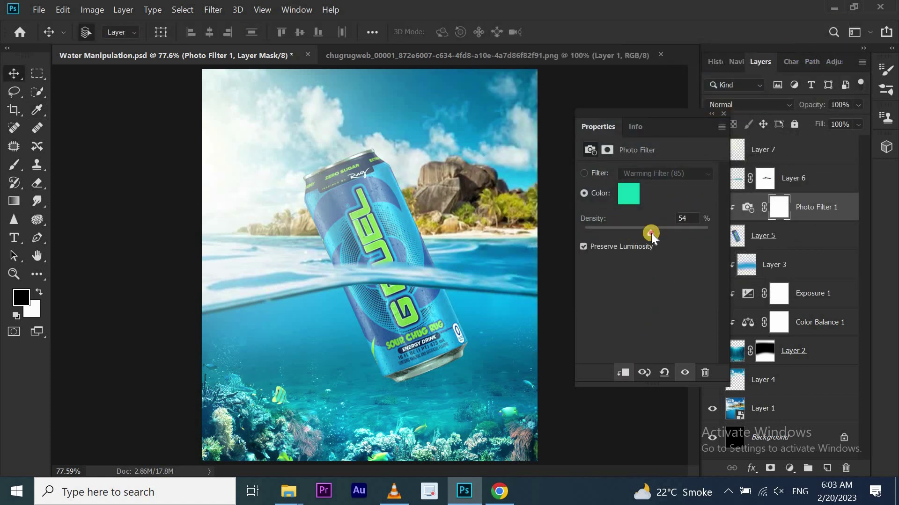
{"action": "left_click", "coordinate": [723, 114]}
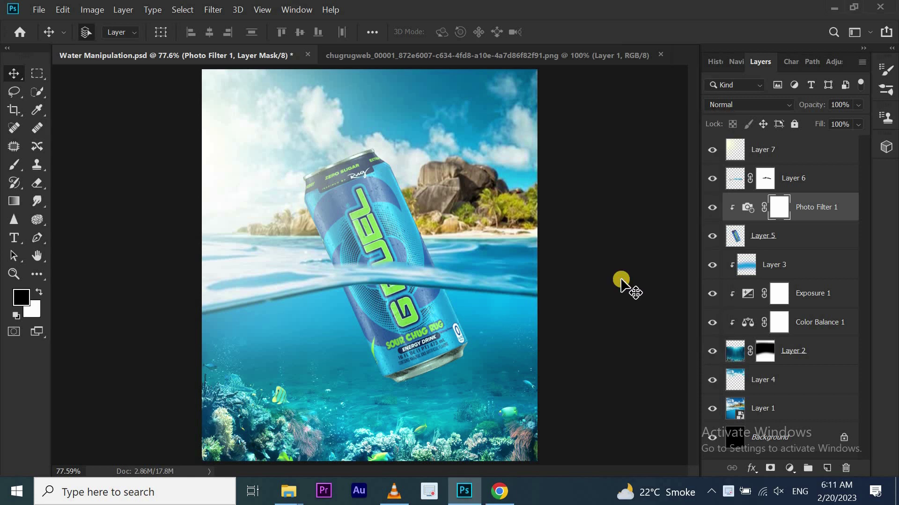
Add a new layer and sample the water's blue as the painting colour.
{"action": "left_click", "coordinate": [824, 469]}
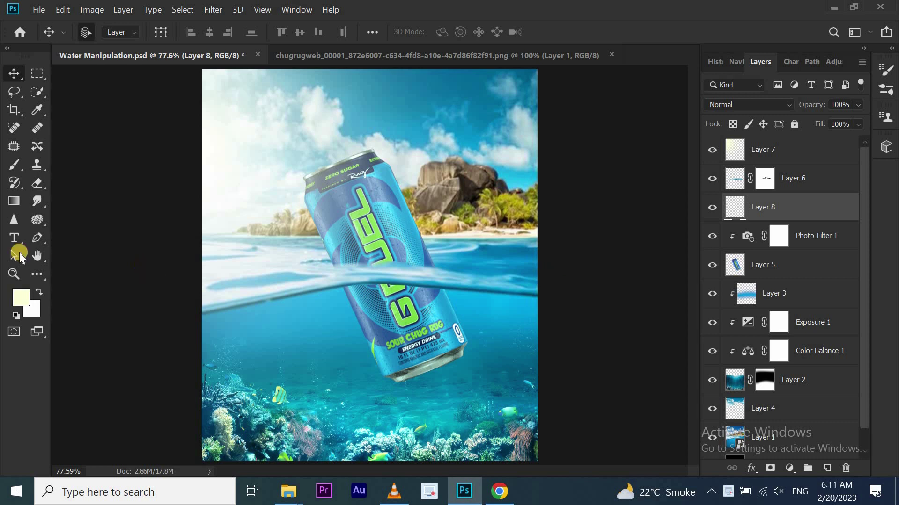
{"action": "left_click", "coordinate": [36, 110]}
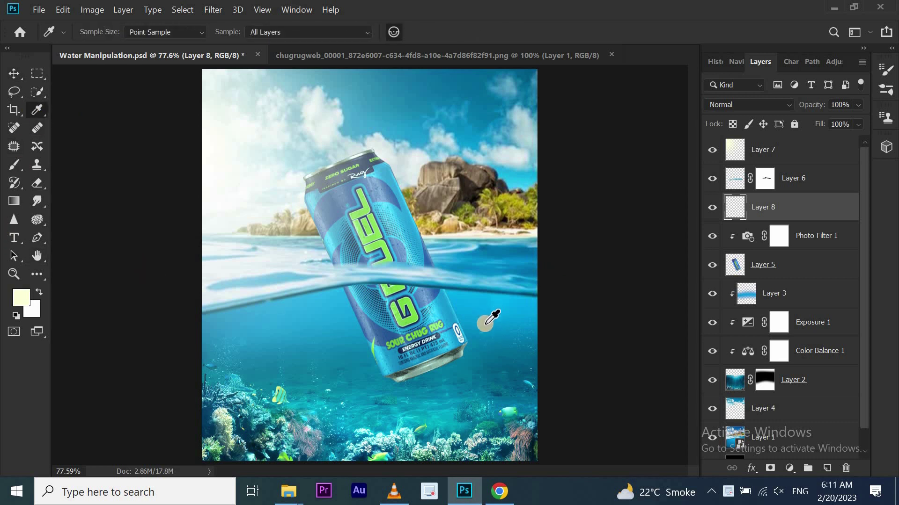
{"action": "left_click", "coordinate": [484, 326]}
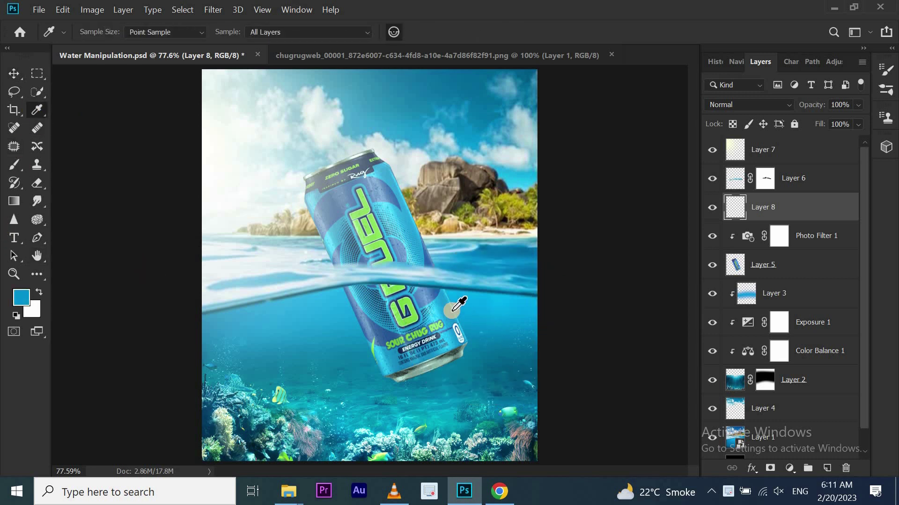
{"action": "left_click", "coordinate": [12, 164]}
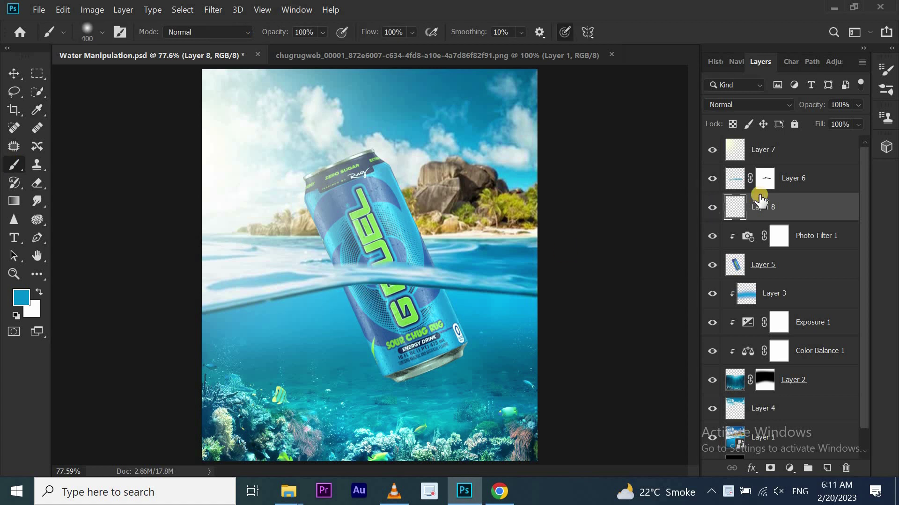
Clip the layer to the can, paint blue over its lower half, and blend as Hue.
{"action": "right_click", "coordinate": [762, 211]}
{"action": "left_click", "coordinate": [675, 275]}
{"action": "mouse_move", "coordinate": [456, 300]}
{"action": "left_mouse_down"}
{"action": "mouse_move", "coordinate": [418, 342]}
{"action": "mouse_move", "coordinate": [445, 348]}
{"action": "left_mouse_up"}
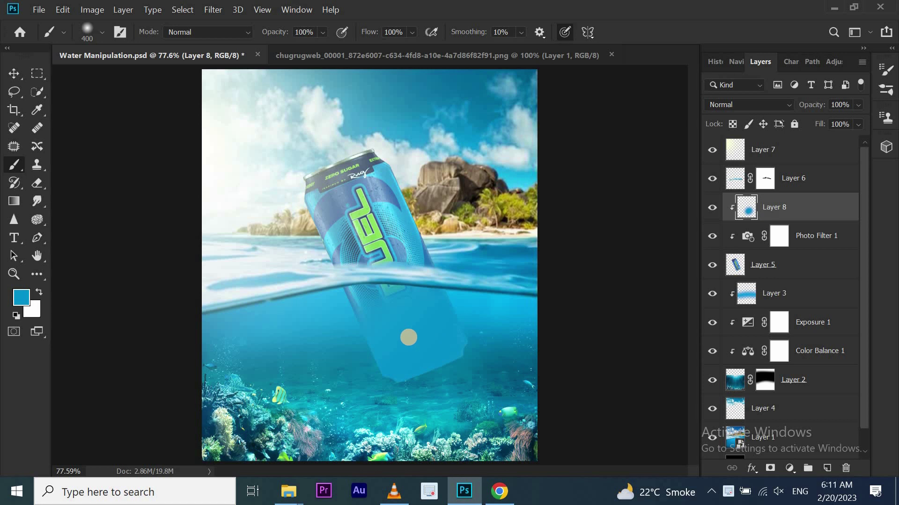
{"action": "key", "text": "v"}
{"action": "left_click", "coordinate": [782, 99]}
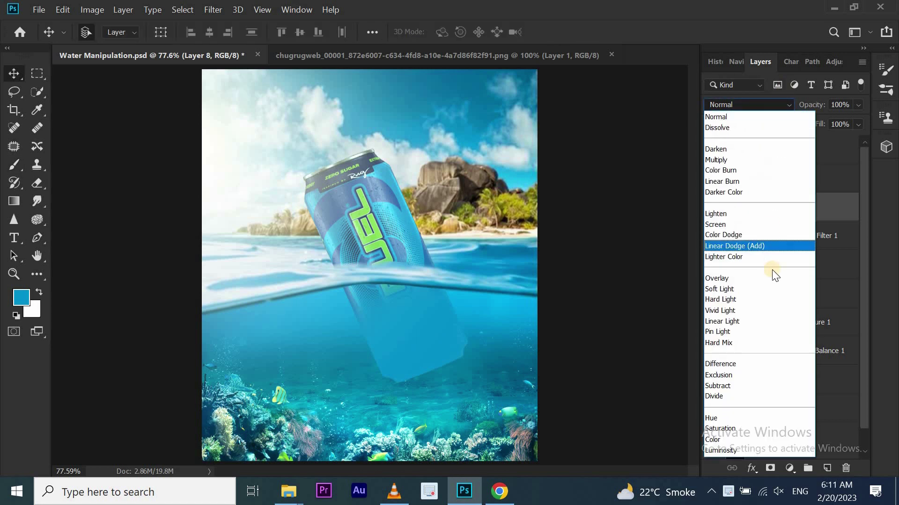
{"action": "left_click", "coordinate": [754, 417]}
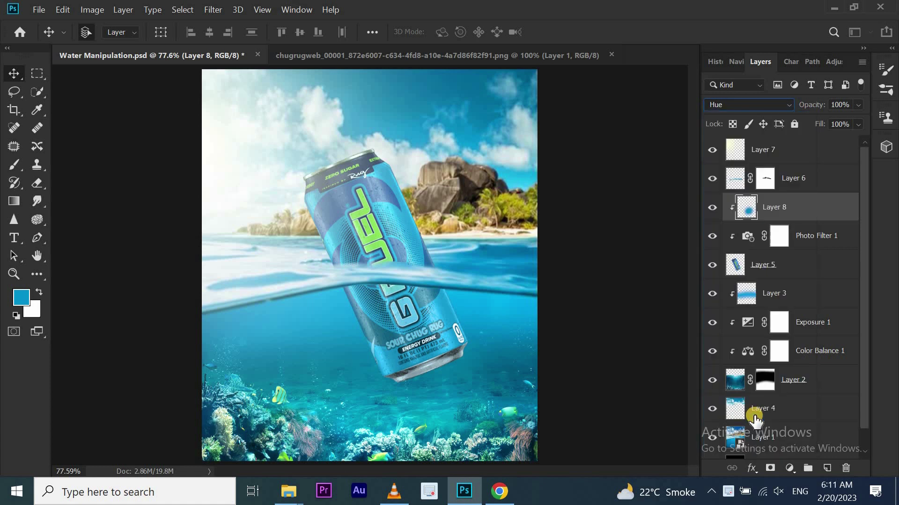
Select Layer 2's mask and open its context options.
{"action": "left_click", "coordinate": [808, 392]}
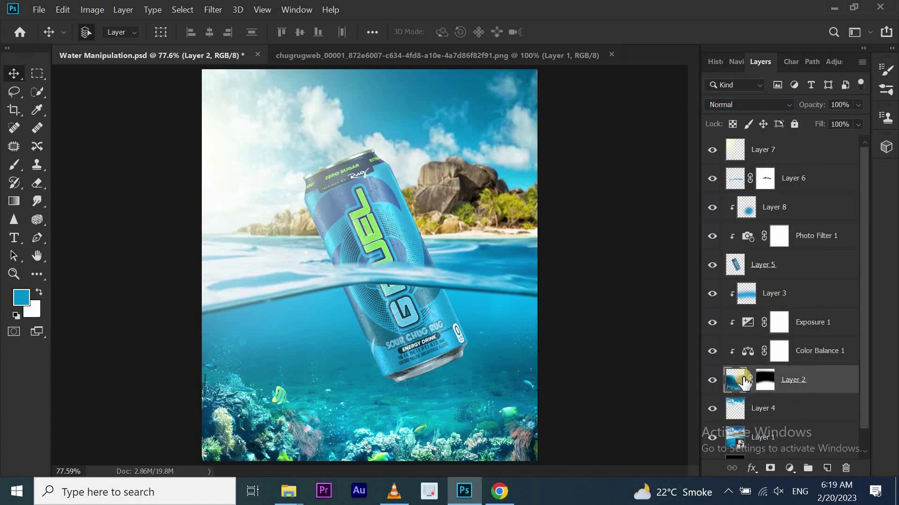
{"action": "left_click", "coordinate": [750, 380]}
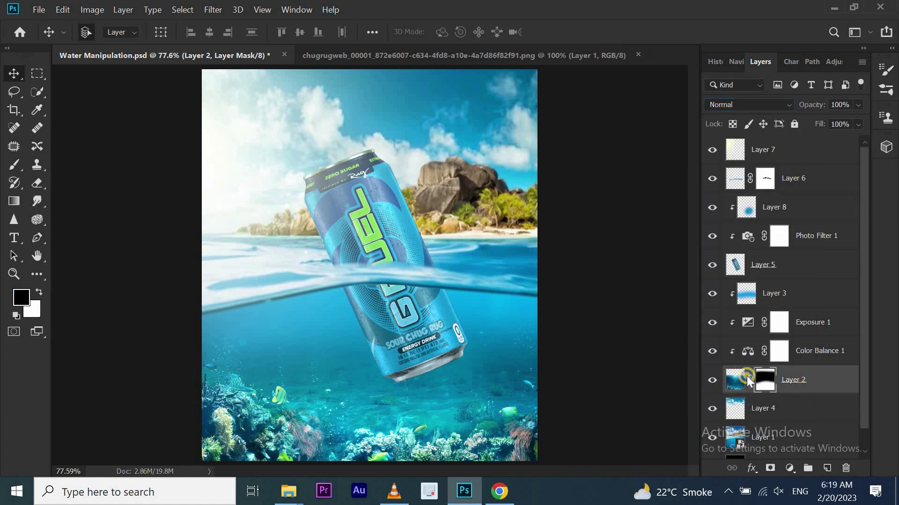
{"action": "right_click", "coordinate": [747, 377]}
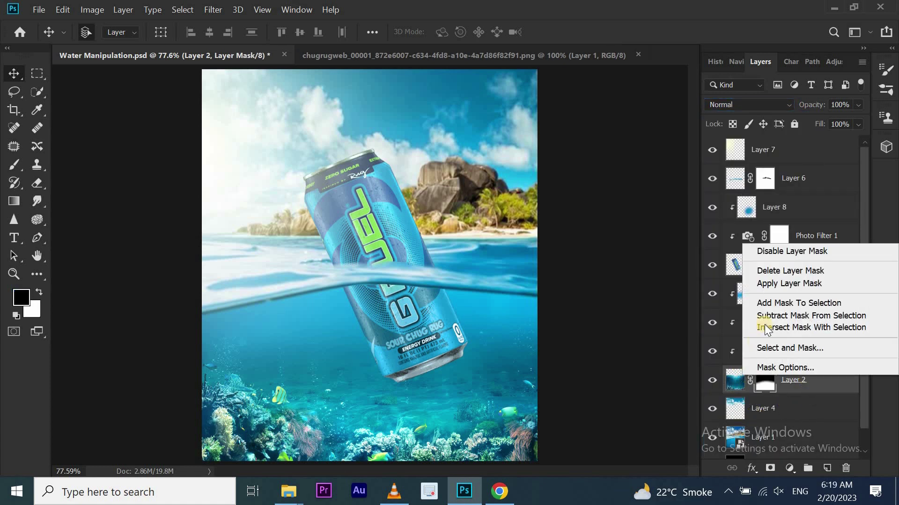
Apply Layer 2's mask and duplicate Layer 2 as Layer 2 copy.
{"action": "left_click", "coordinate": [774, 284]}
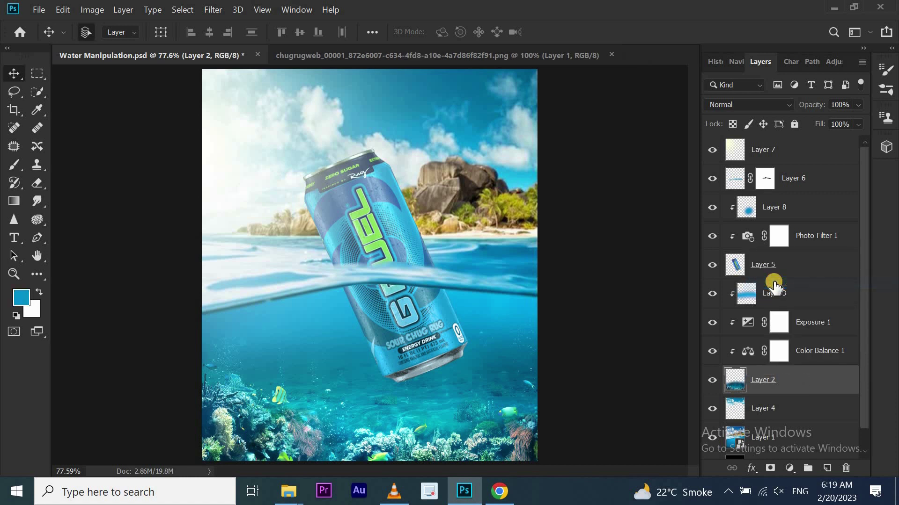
{"action": "right_click", "coordinate": [781, 383]}
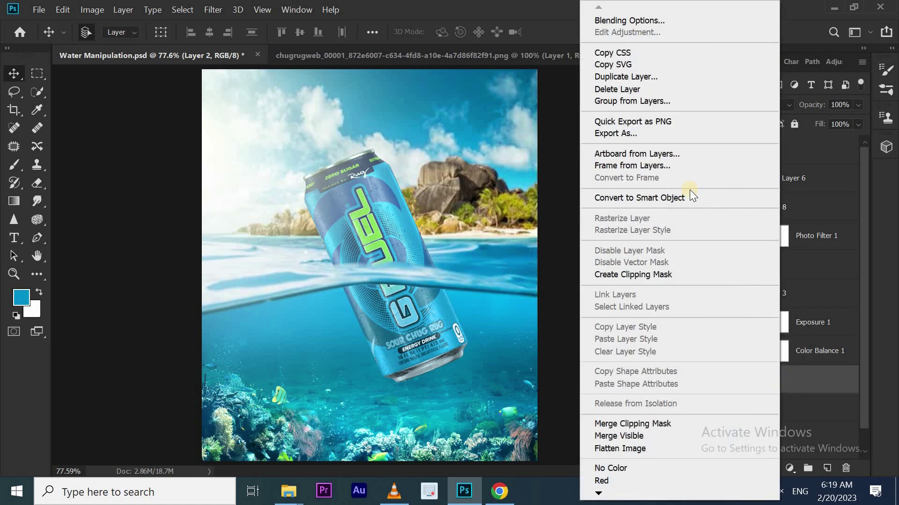
{"action": "left_click", "coordinate": [678, 77]}
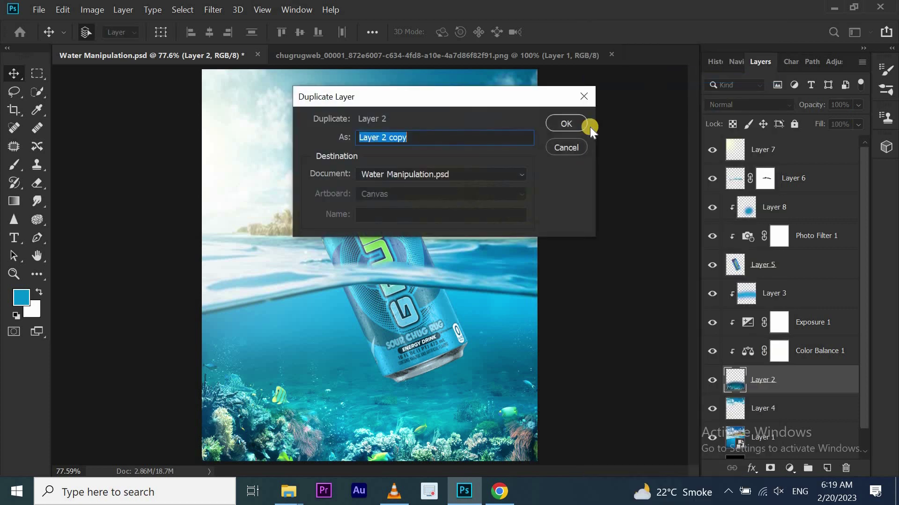
{"action": "left_click", "coordinate": [585, 125]}
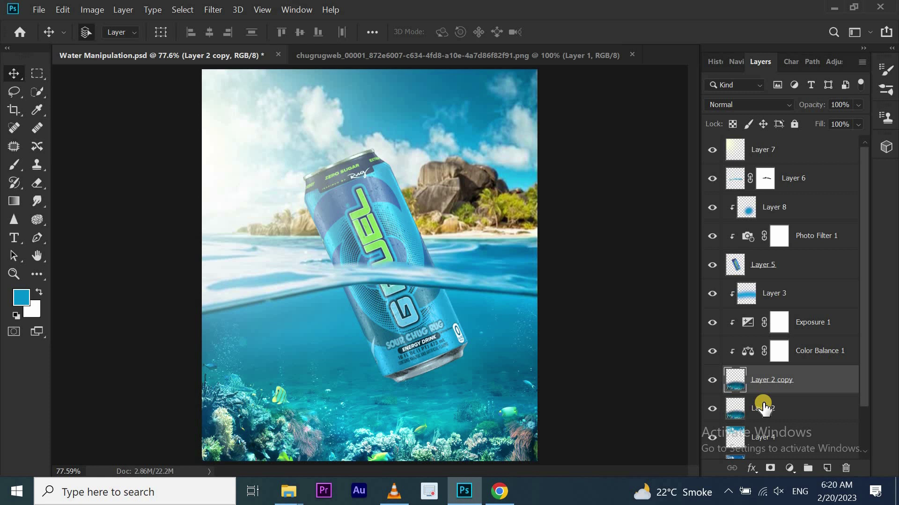
Move Layer 2 above Layer 6, clip it to the can, and blend as Soft Light.
{"action": "left_click_drag", "start_coordinate": [765, 386], "coordinate": [771, 203]}
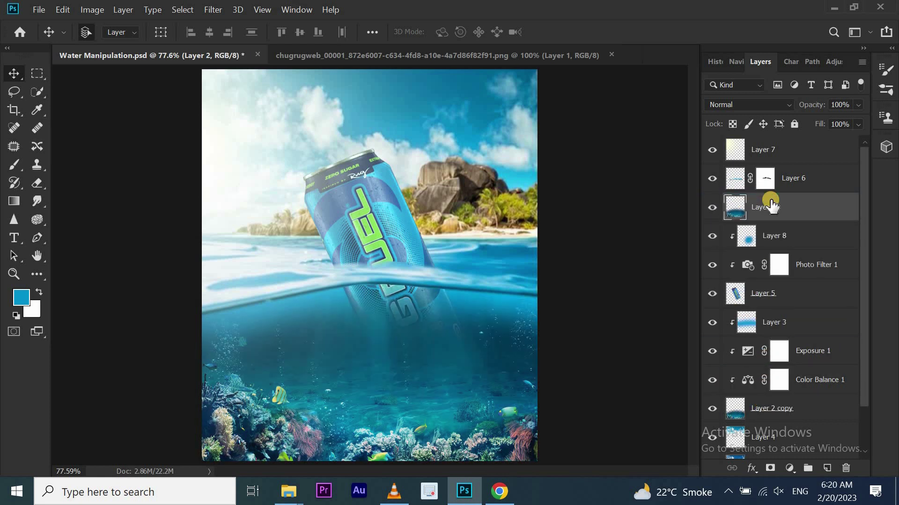
{"action": "right_click", "coordinate": [771, 202]}
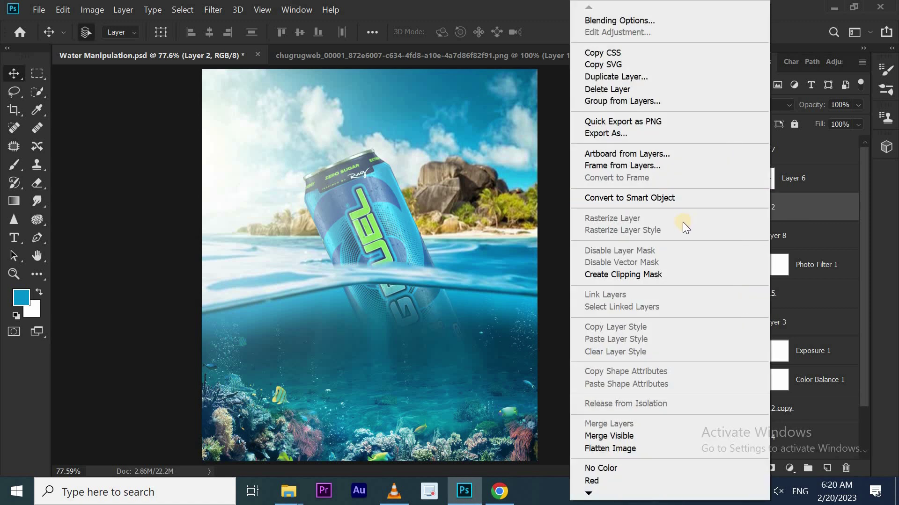
{"action": "left_click", "coordinate": [656, 275]}
{"action": "mouse_move", "coordinate": [320, 348]}
{"action": "left_mouse_down"}
{"action": "mouse_move", "coordinate": [369, 384]}
{"action": "mouse_move", "coordinate": [321, 376]}
{"action": "mouse_move", "coordinate": [369, 407]}
{"action": "mouse_move", "coordinate": [368, 371]}
{"action": "mouse_move", "coordinate": [339, 377]}
{"action": "left_mouse_up"}
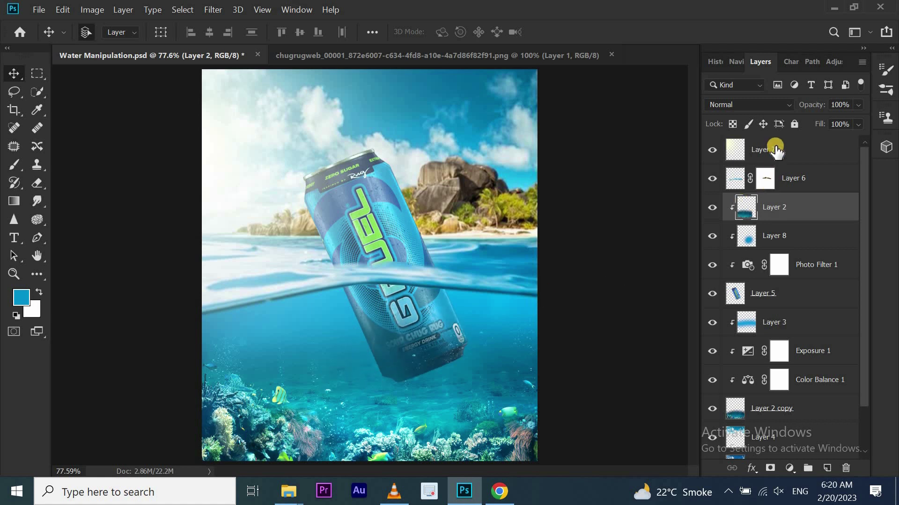
{"action": "left_click", "coordinate": [783, 103]}
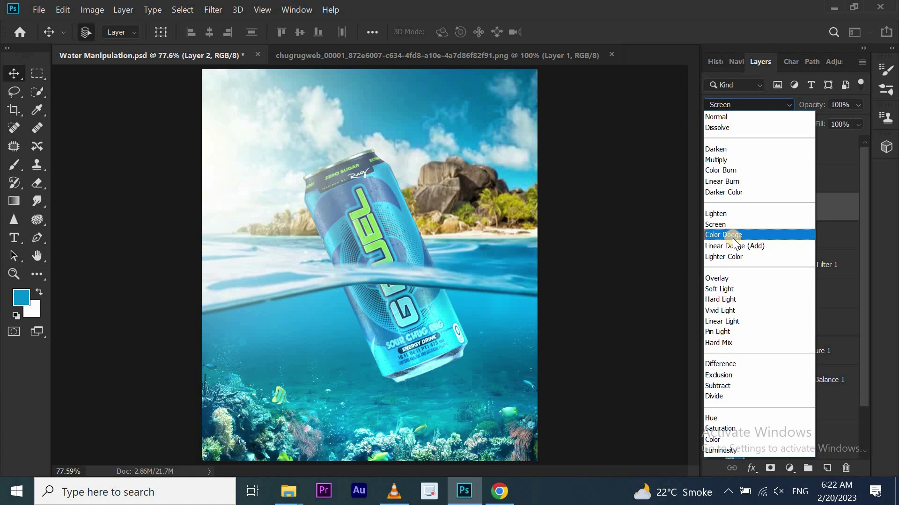
{"action": "left_click", "coordinate": [720, 289]}
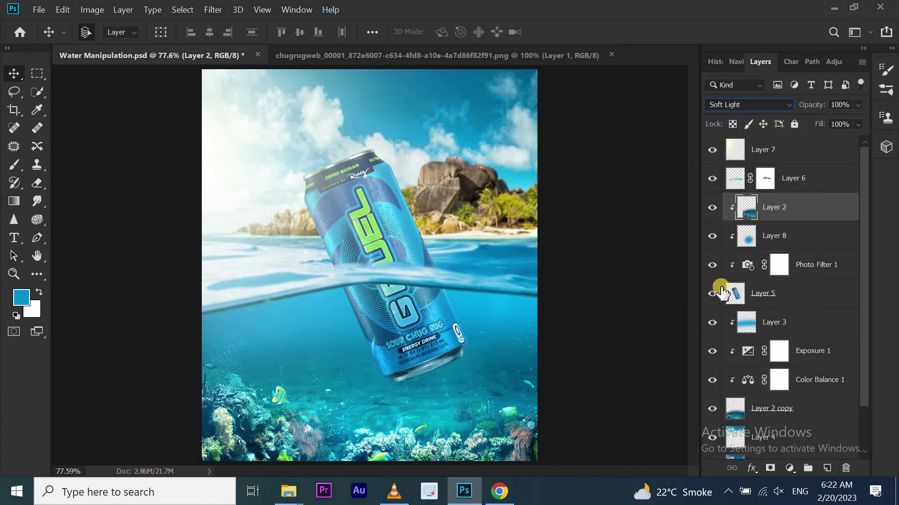
{"action": "left_click", "coordinate": [775, 237]}
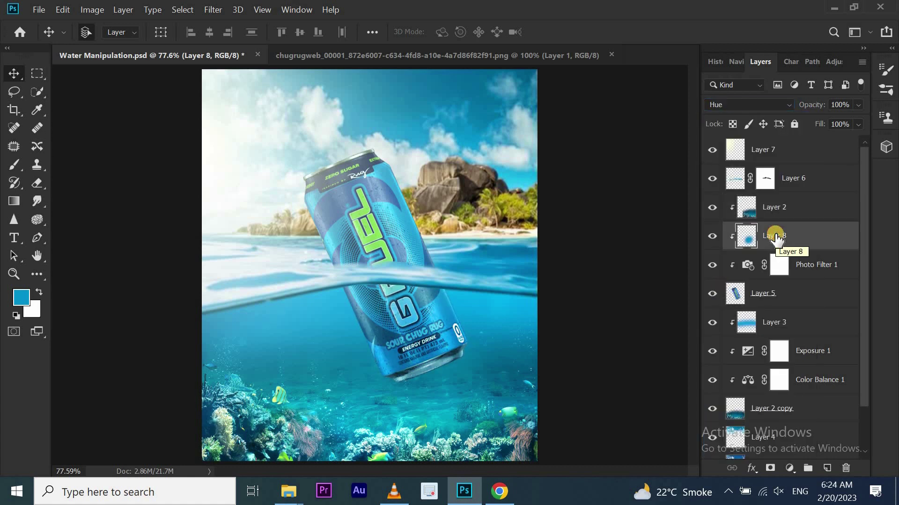
Add a bright cyan Photo Filter adjustment with density raised to 58%.
{"action": "left_click", "coordinate": [786, 470]}
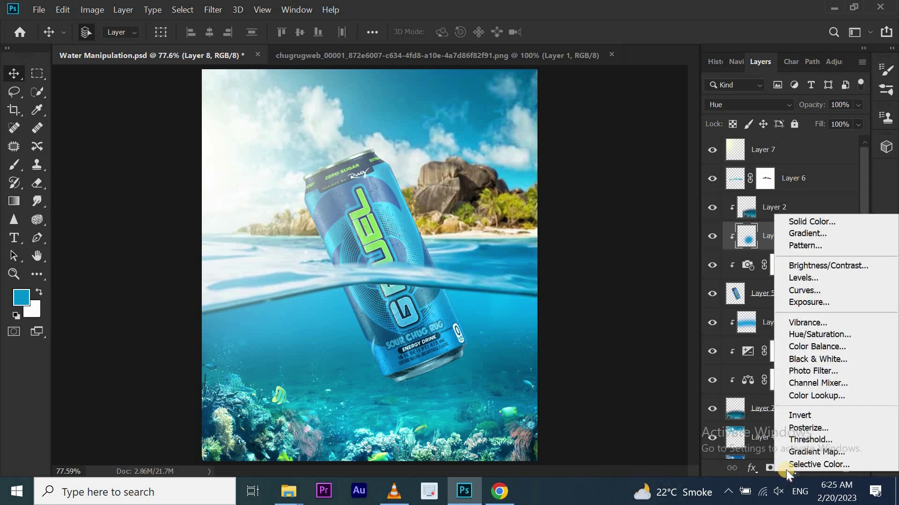
{"action": "left_click", "coordinate": [800, 372]}
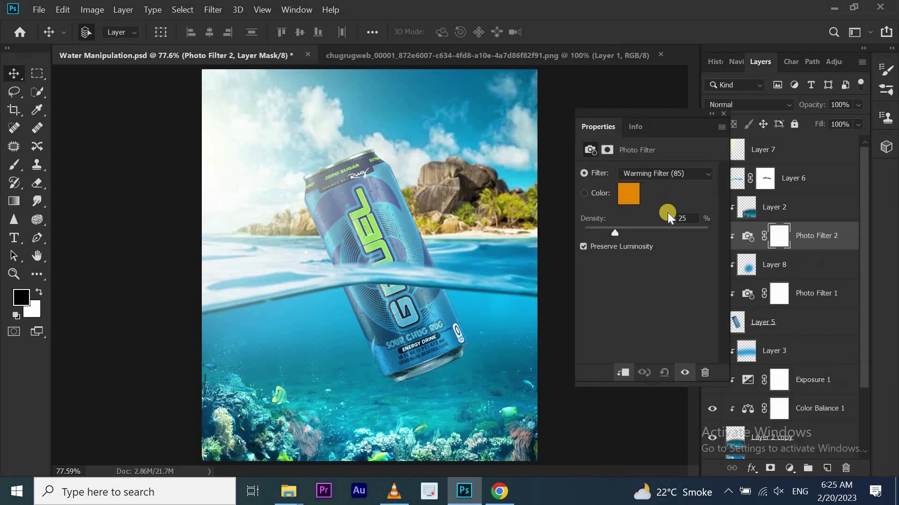
{"action": "left_click", "coordinate": [631, 187]}
{"action": "left_click_drag", "start_coordinate": [696, 218], "coordinate": [704, 147]}
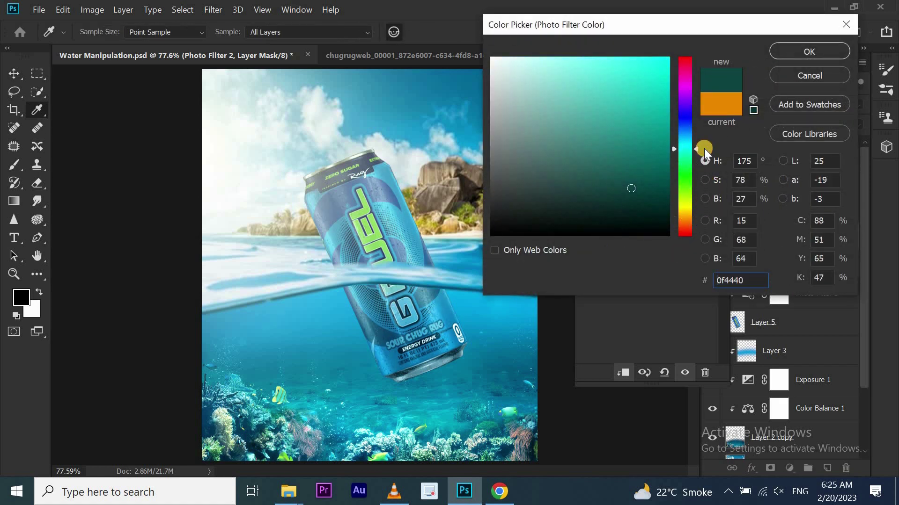
{"action": "mouse_move", "coordinate": [668, 70]}
{"action": "left_mouse_down"}
{"action": "mouse_move", "coordinate": [690, 2]}
{"action": "mouse_move", "coordinate": [889, 5]}
{"action": "left_mouse_up"}
{"action": "left_click", "coordinate": [825, 50]}
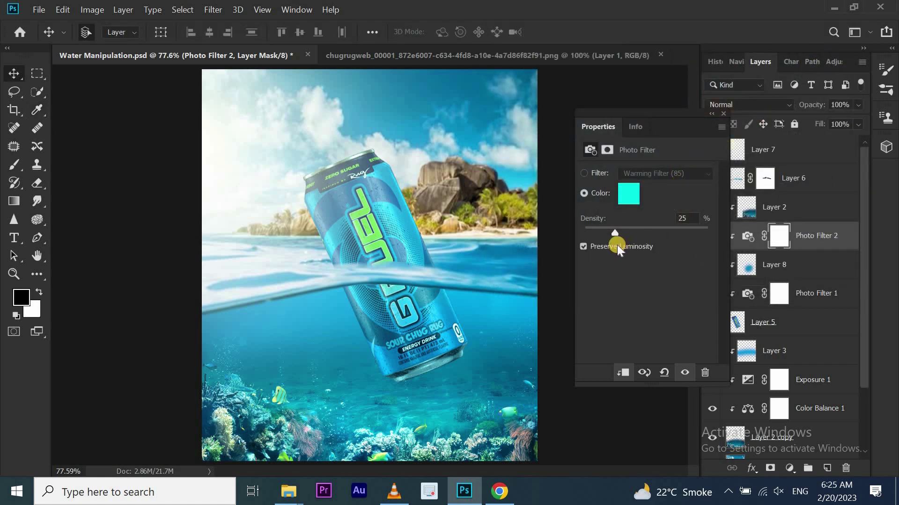
{"action": "left_click_drag", "start_coordinate": [619, 233], "coordinate": [650, 232]}
Paint the filter's mask to remove the cyan tint over the can's middle.
{"action": "left_click", "coordinate": [2, 186]}
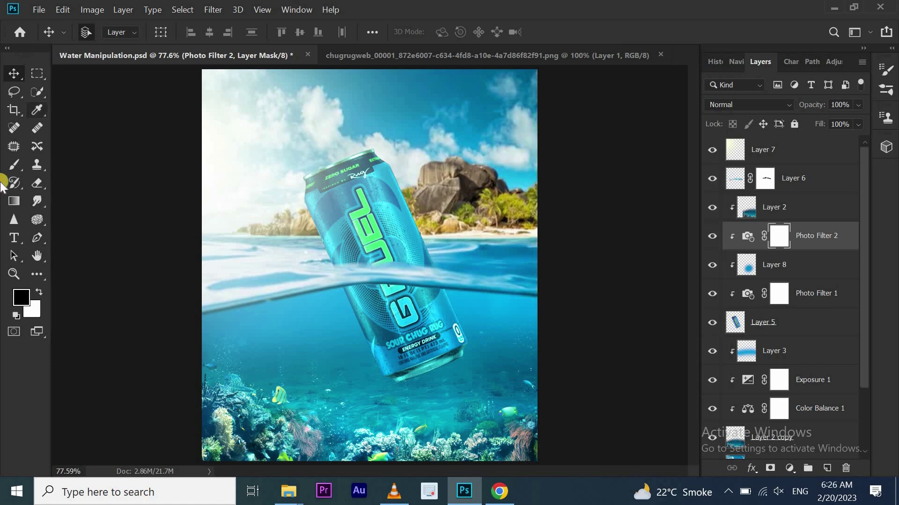
{"action": "left_click", "coordinate": [11, 168]}
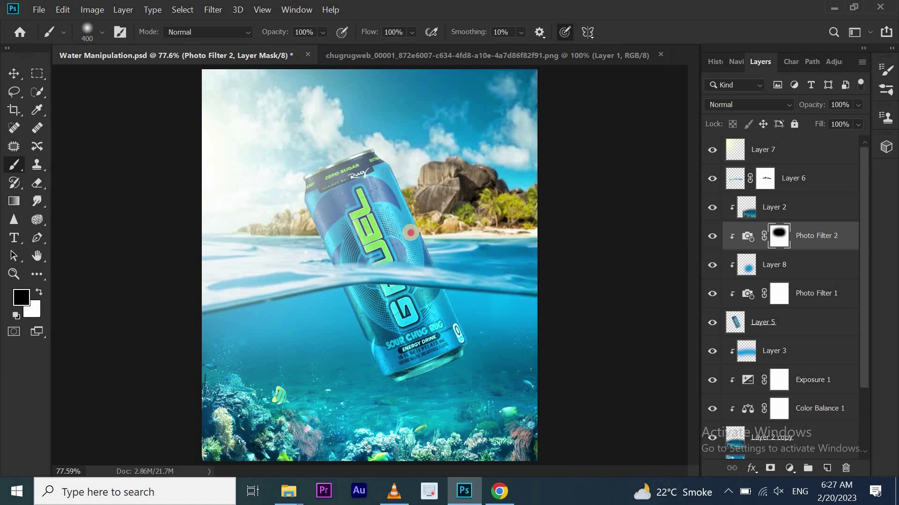
{"action": "left_click_drag", "start_coordinate": [364, 228], "coordinate": [374, 218]}
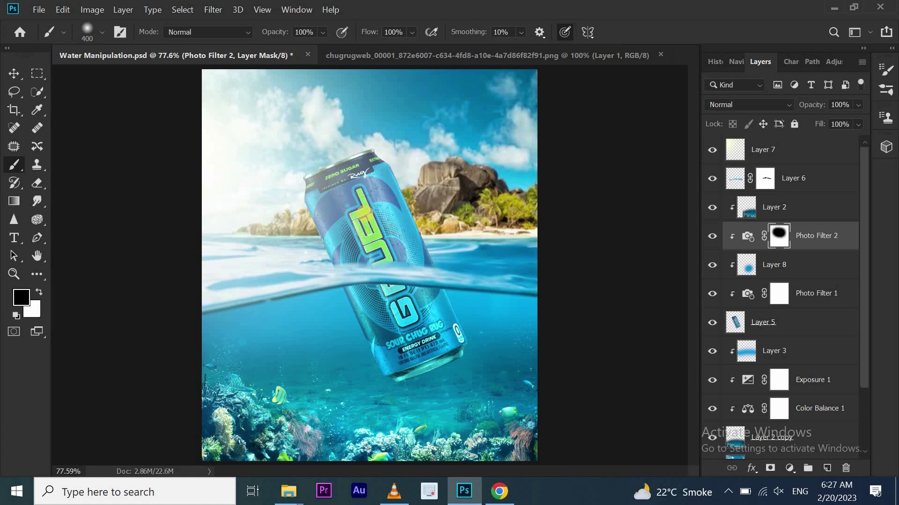
{"action": "left_click", "coordinate": [14, 73]}
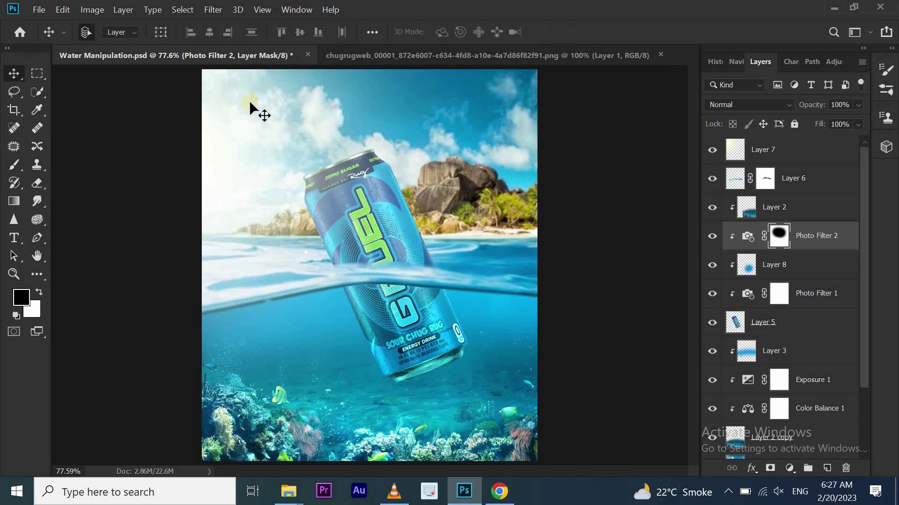
Add a new layer above Layer 2 and paint soft white light near the can's top.
{"action": "left_click", "coordinate": [787, 209]}
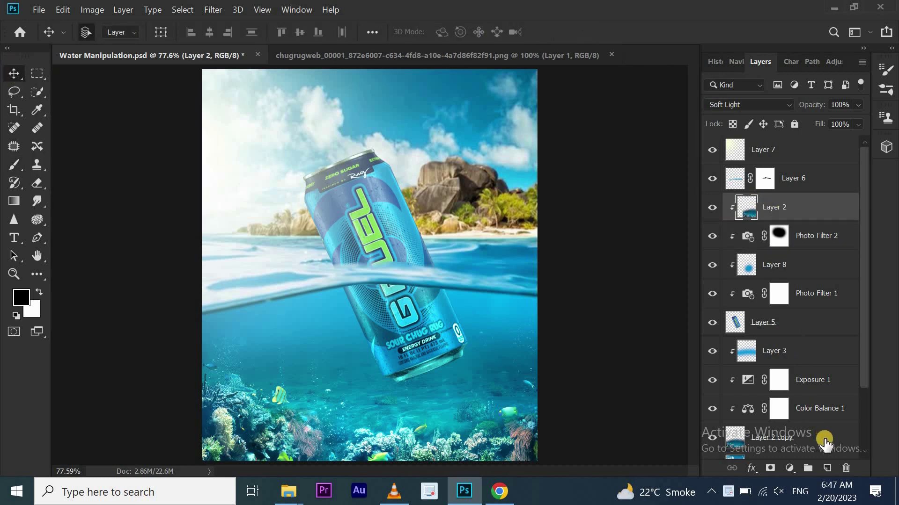
{"action": "left_click", "coordinate": [825, 469]}
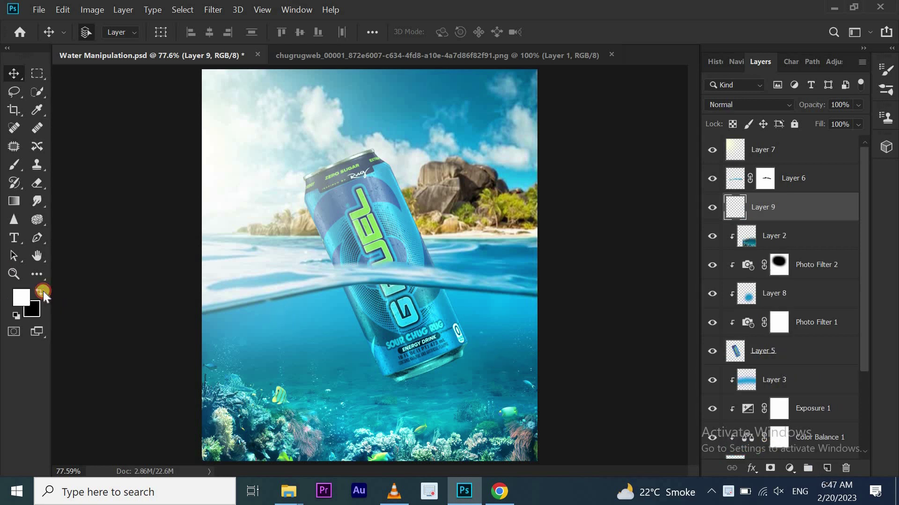
{"action": "left_click", "coordinate": [10, 161]}
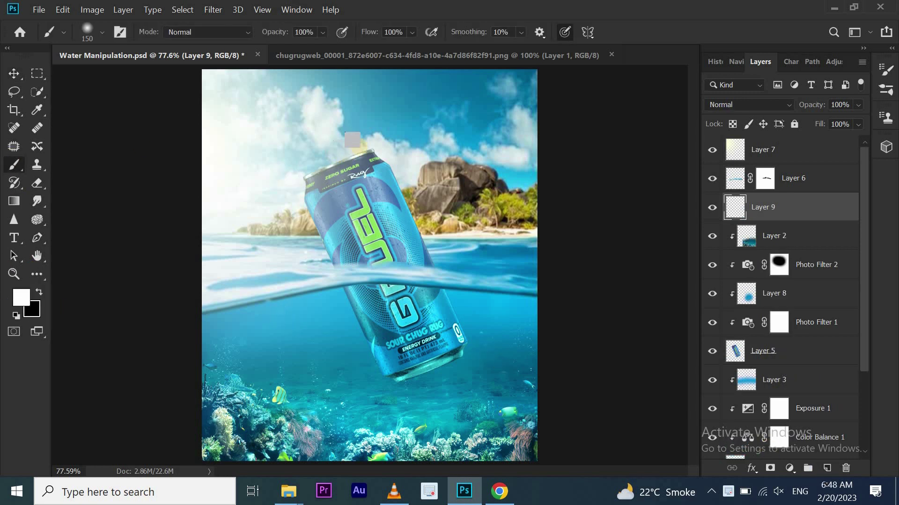
{"action": "mouse_move", "coordinate": [358, 144]}
{"action": "left_mouse_down"}
{"action": "mouse_move", "coordinate": [312, 160]}
{"action": "mouse_move", "coordinate": [315, 255]}
{"action": "left_mouse_up"}
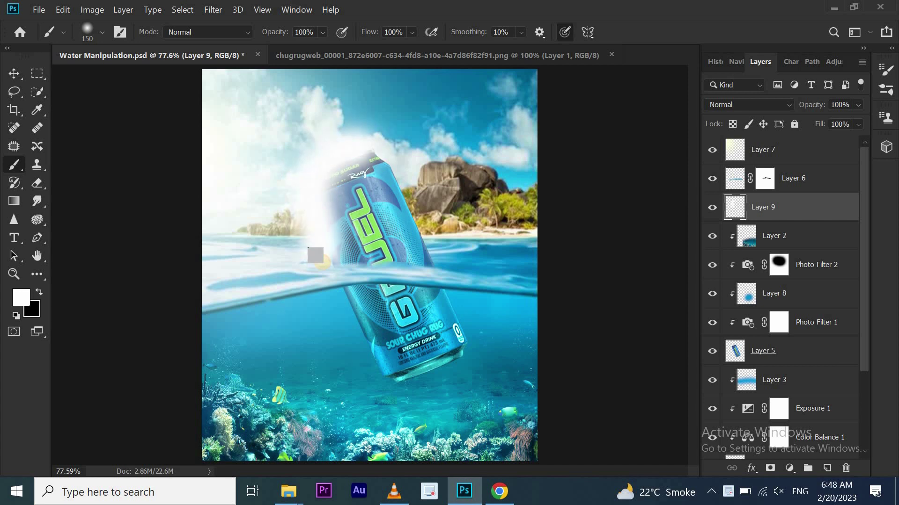
Set the painting colour to dark blue (17567d, then green 73, blue 101).
{"action": "left_click", "coordinate": [20, 298]}
{"action": "mouse_move", "coordinate": [698, 232]}
{"action": "left_mouse_down"}
{"action": "mouse_move", "coordinate": [688, 88]}
{"action": "mouse_move", "coordinate": [692, 159]}
{"action": "left_mouse_up"}
{"action": "left_click", "coordinate": [631, 183]}
{"action": "type", "text": "17567d"}
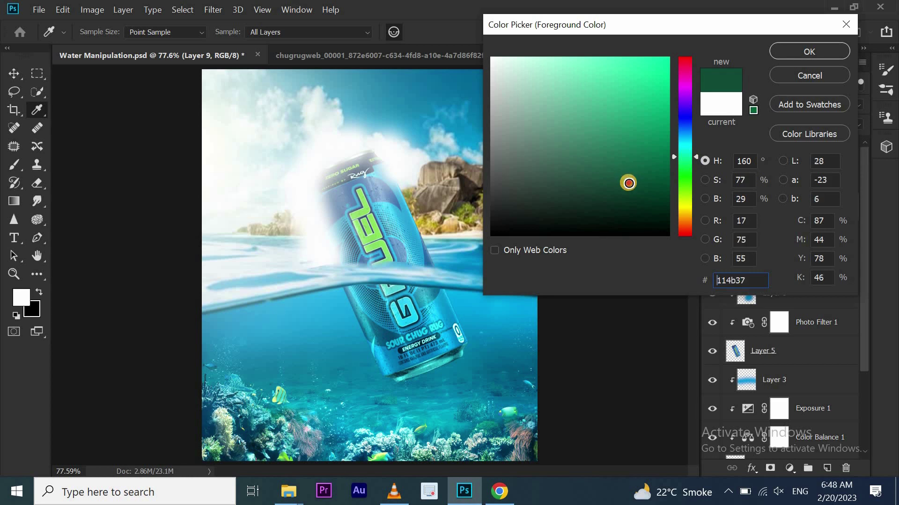
{"action": "double_click", "coordinate": [749, 240]}
{"action": "type", "text": "73"}
{"action": "key", "text": "Tab"}
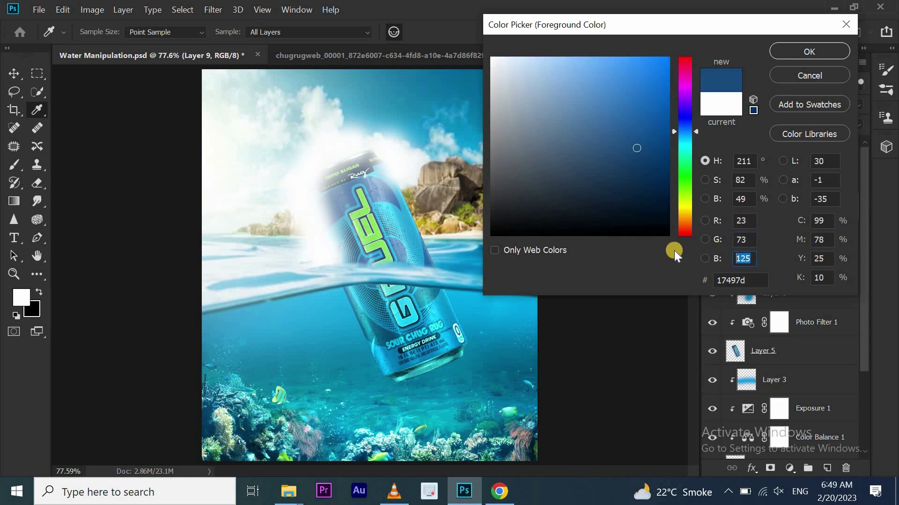
{"action": "type", "text": "101"}
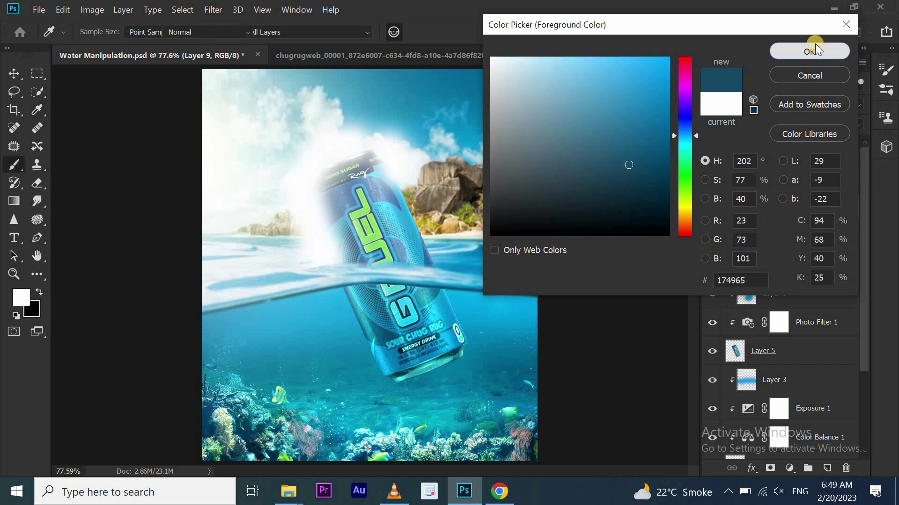
{"action": "left_click", "coordinate": [816, 49]}
Clip Layer 9 to the can, blend it as Soft Light, and make white the painting colour.
{"action": "right_click", "coordinate": [755, 206]}
{"action": "left_click", "coordinate": [670, 273]}
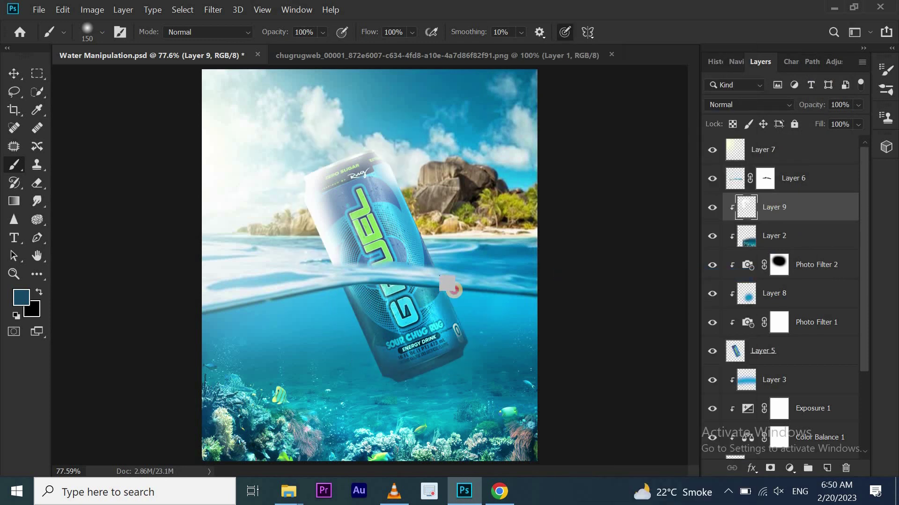
{"action": "left_click", "coordinate": [754, 104]}
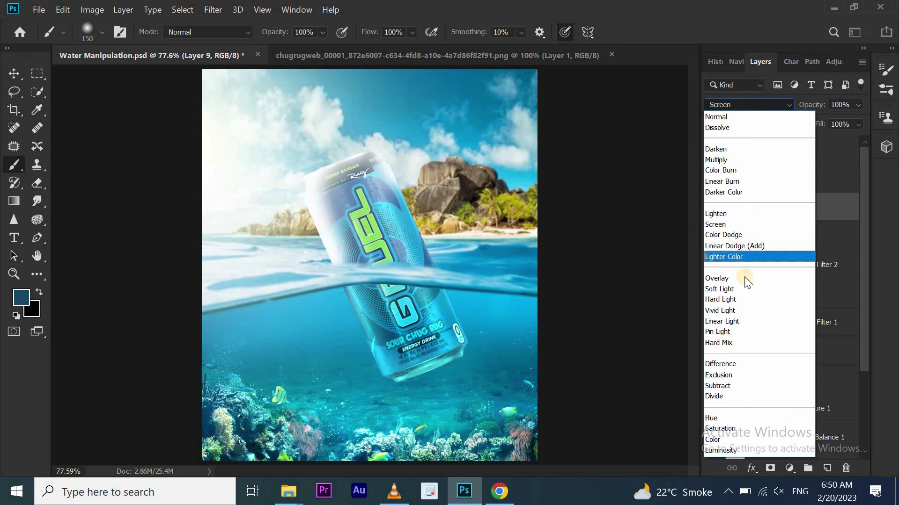
{"action": "left_click", "coordinate": [742, 289]}
{"action": "left_click", "coordinate": [16, 316]}
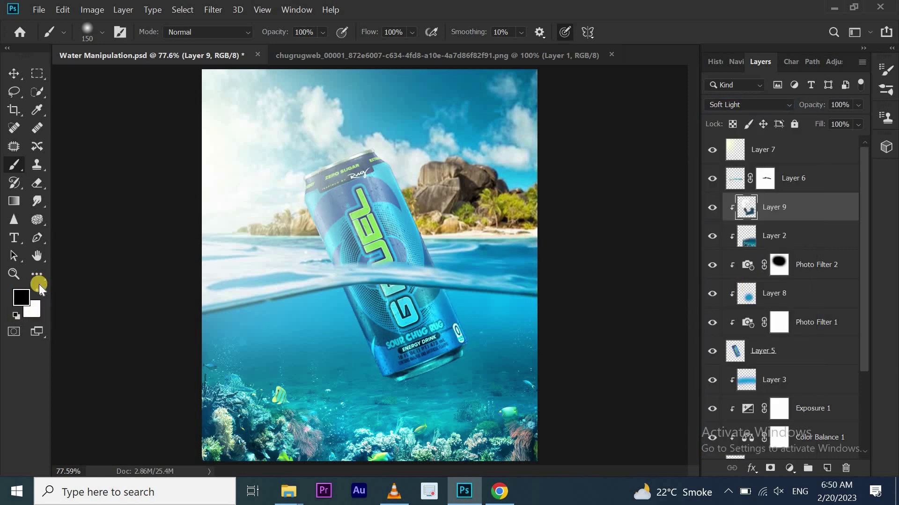
{"action": "key", "text": "x"}
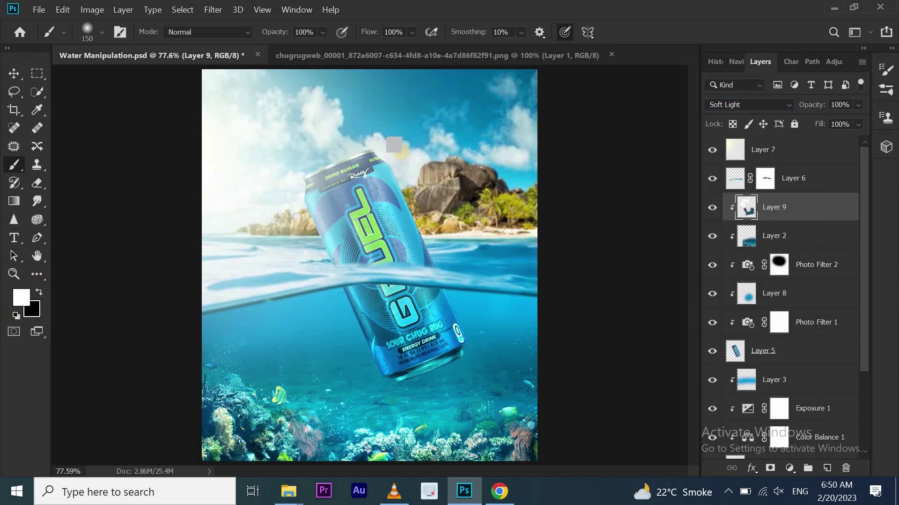
{"action": "key", "text": "v"}
{"action": "scroll", "coordinate": [822, 258], "scroll_direction": "down", "scroll_amount": 1}
{"action": "left_click", "coordinate": [822, 255]}
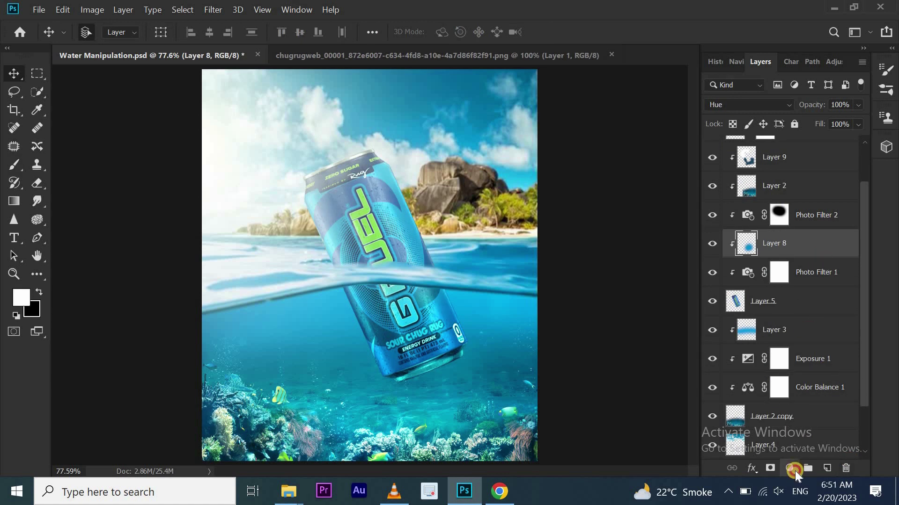
Add an Exposure adjustment with its offset raised slightly.
{"action": "left_click", "coordinate": [789, 468]}
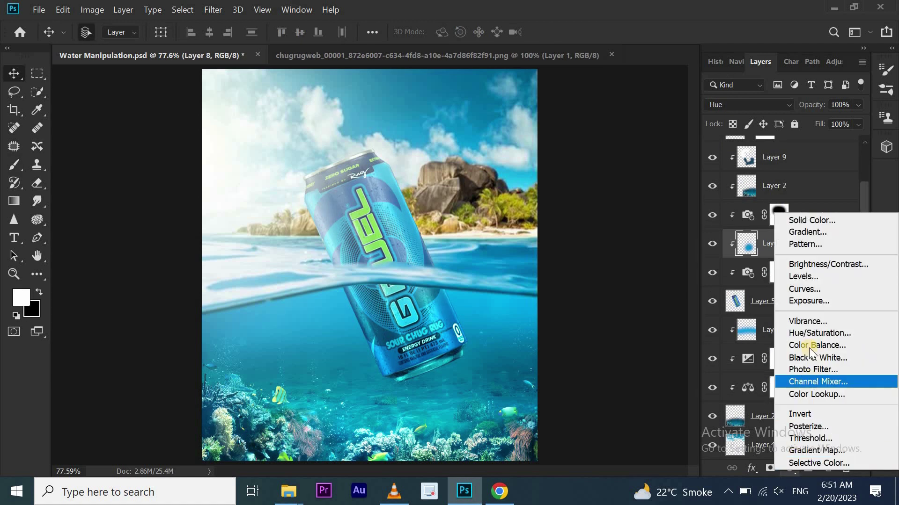
{"action": "left_click", "coordinate": [810, 301]}
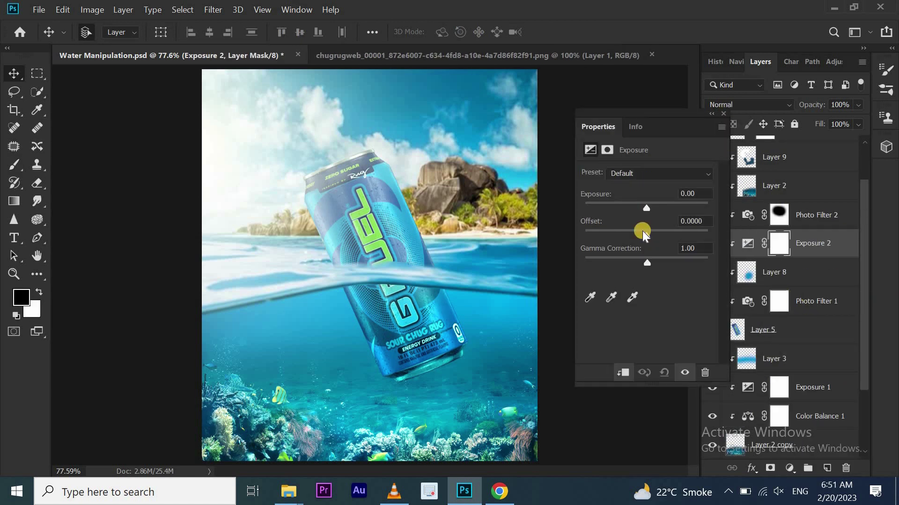
{"action": "left_click_drag", "start_coordinate": [648, 231], "coordinate": [652, 232]}
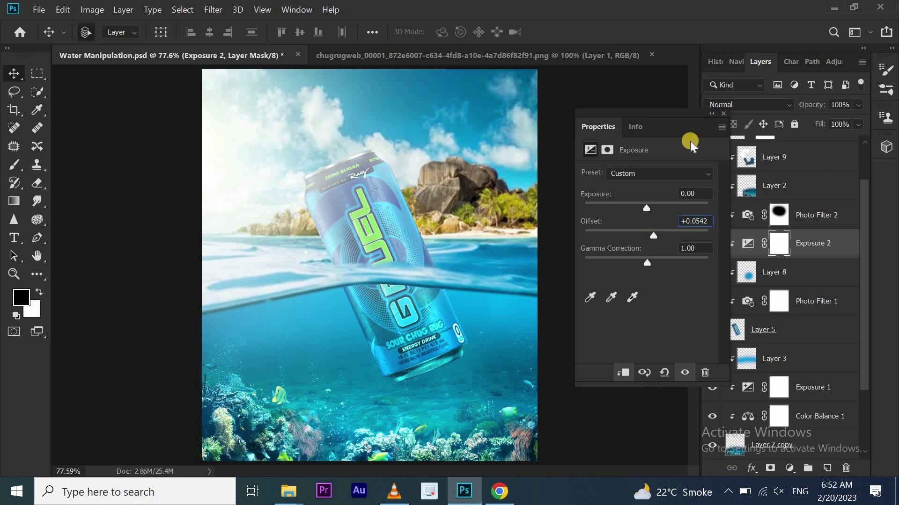
{"action": "left_click", "coordinate": [727, 113]}
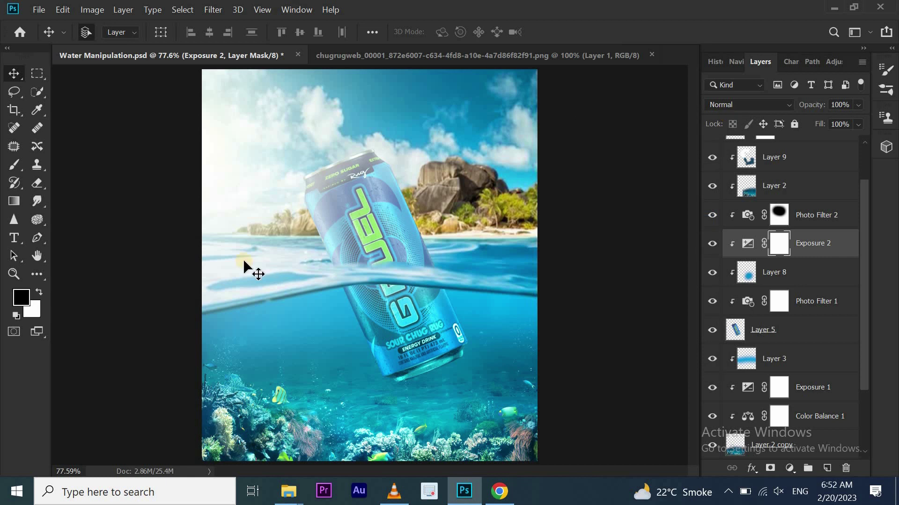
Paint black with an enlarged brush into the Exposure 2 mask over part of the can.
{"action": "key", "text": "b"}
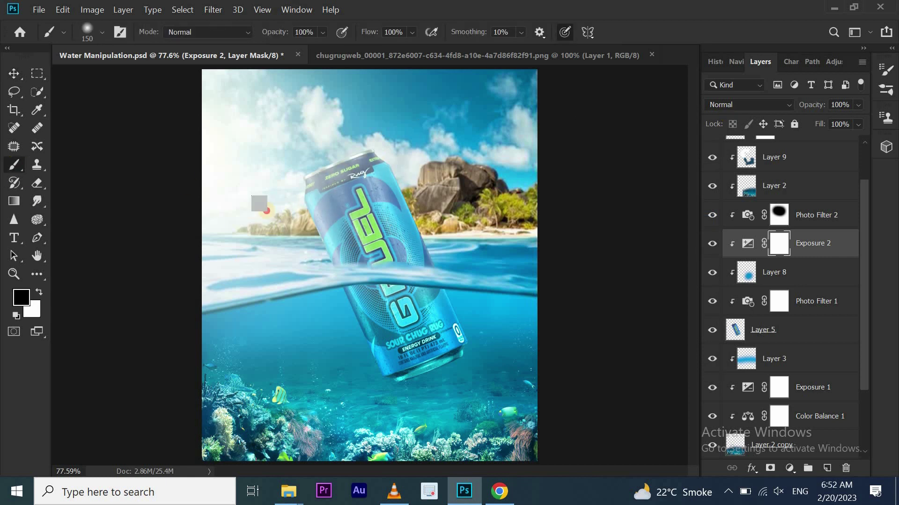
{"action": "key", "text": "bracketright"}
{"action": "key", "text": "bracketright"}
{"action": "key", "text": "bracketright"}
{"action": "left_click_drag", "start_coordinate": [368, 173], "coordinate": [396, 217]}
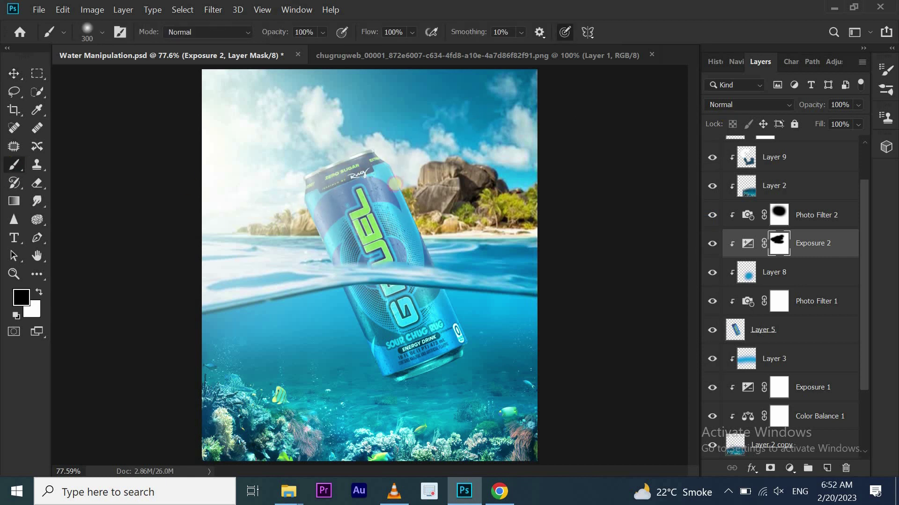
{"action": "left_click", "coordinate": [14, 74]}
{"action": "scroll", "coordinate": [801, 300], "scroll_direction": "up", "scroll_amount": 2}
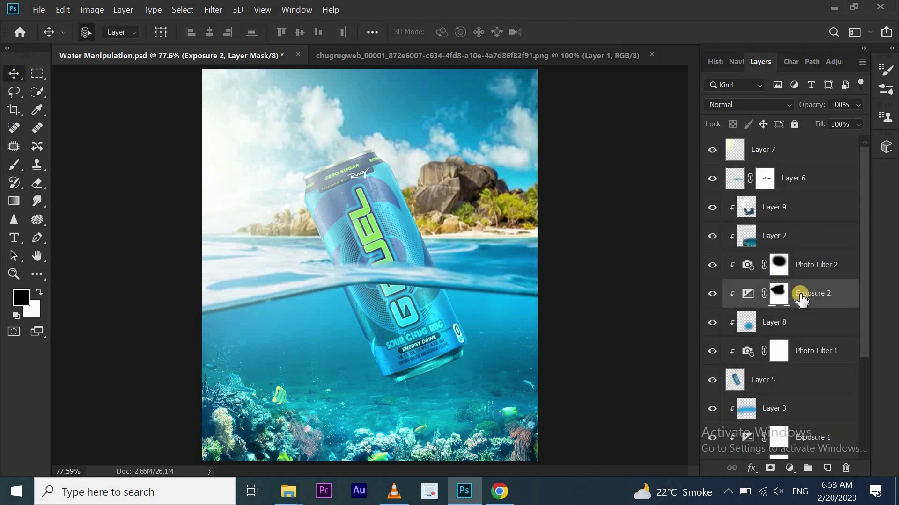
{"action": "left_click", "coordinate": [795, 207]}
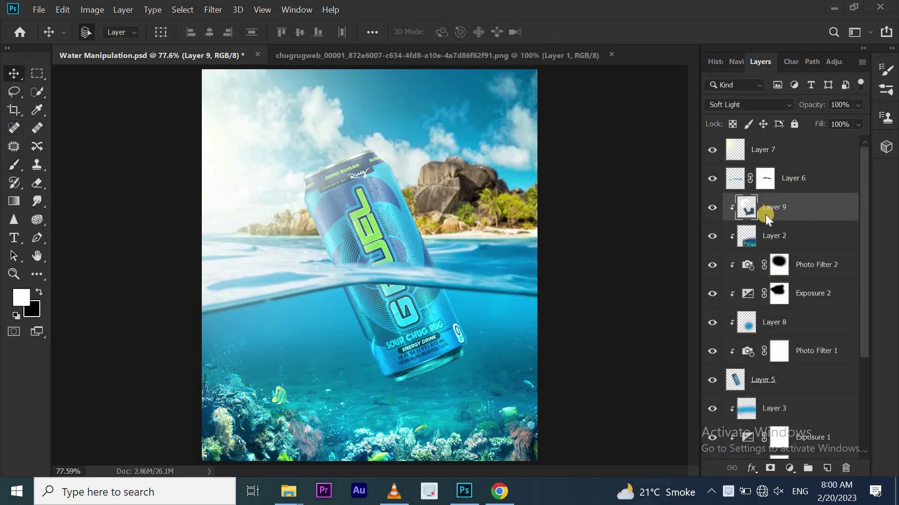
Add Layer 10 above Layer 9, clip it to the can, and brush white strokes onto it.
{"action": "left_click", "coordinate": [826, 468]}
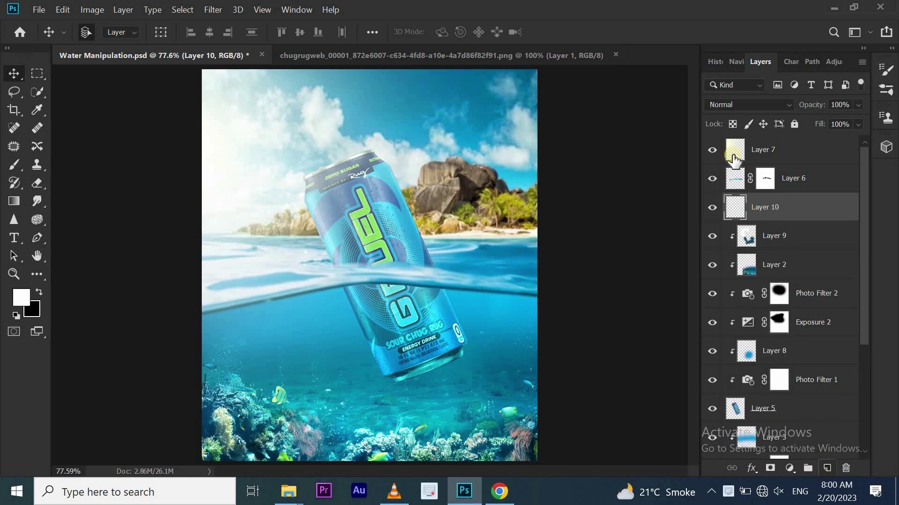
{"action": "right_click", "coordinate": [740, 215]}
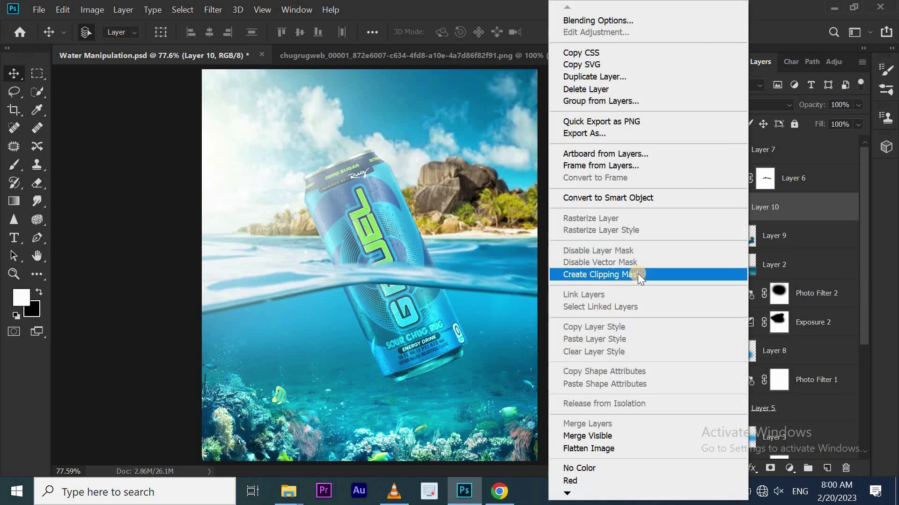
{"action": "left_click", "coordinate": [637, 273]}
{"action": "left_click", "coordinate": [13, 164]}
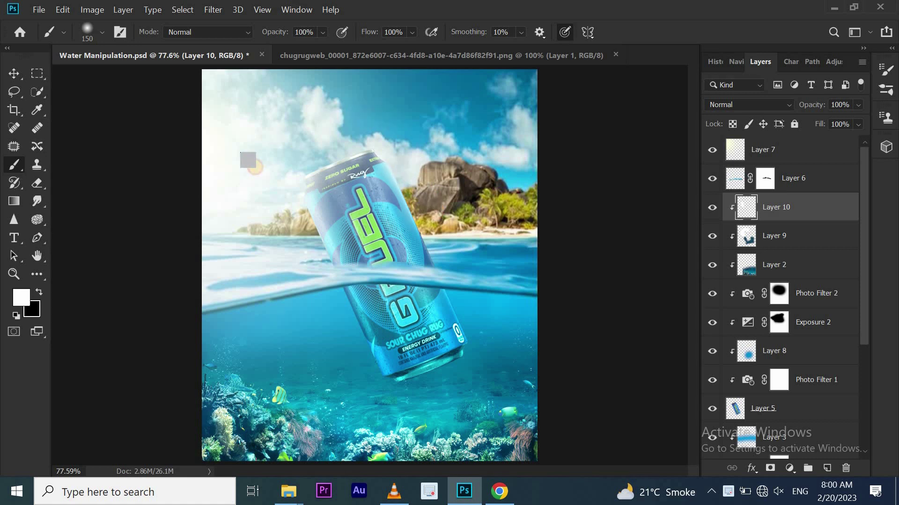
{"action": "left_click", "coordinate": [13, 73]}
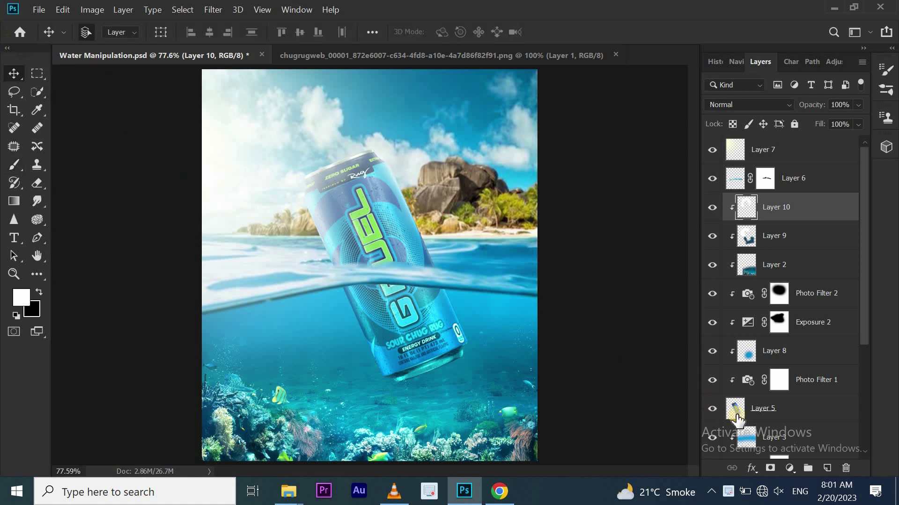
On a new Layer 11, paint dark blue (#174965) over the can's logo.
{"action": "left_click", "coordinate": [826, 468]}
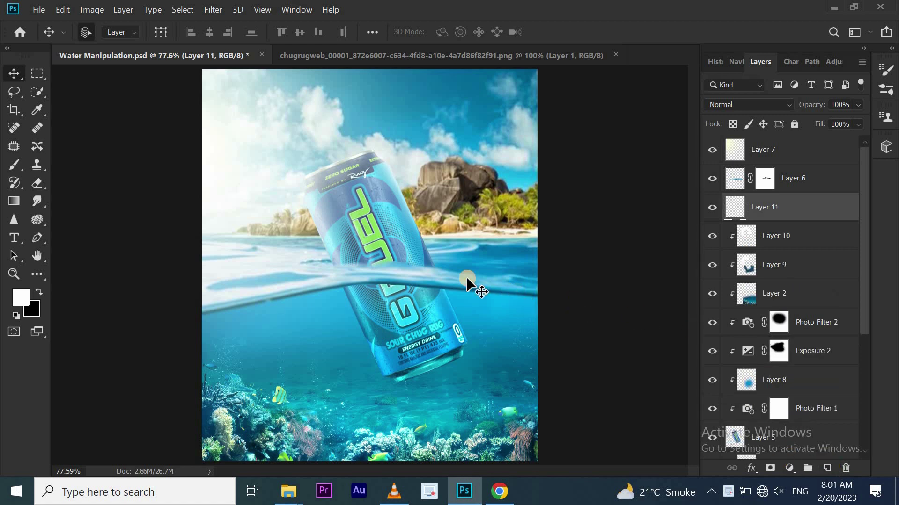
{"action": "left_click", "coordinate": [20, 299]}
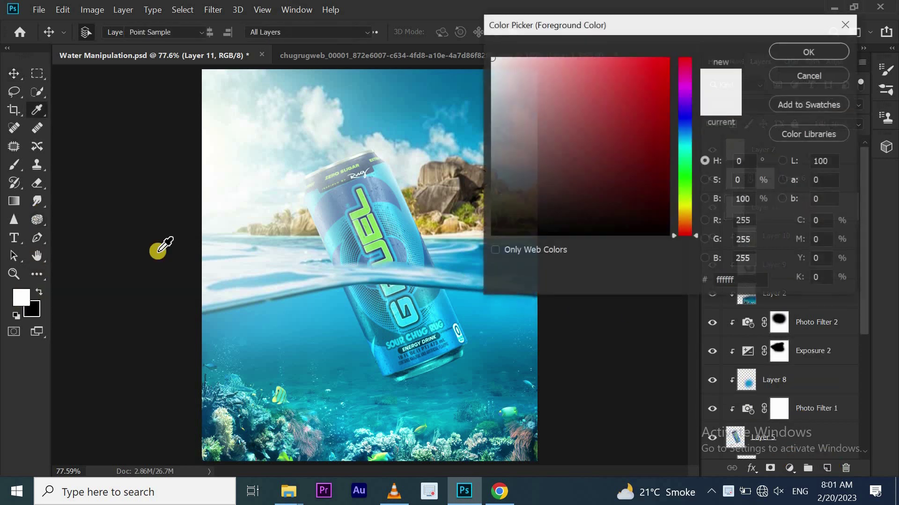
{"action": "left_click_drag", "start_coordinate": [696, 237], "coordinate": [690, 134]}
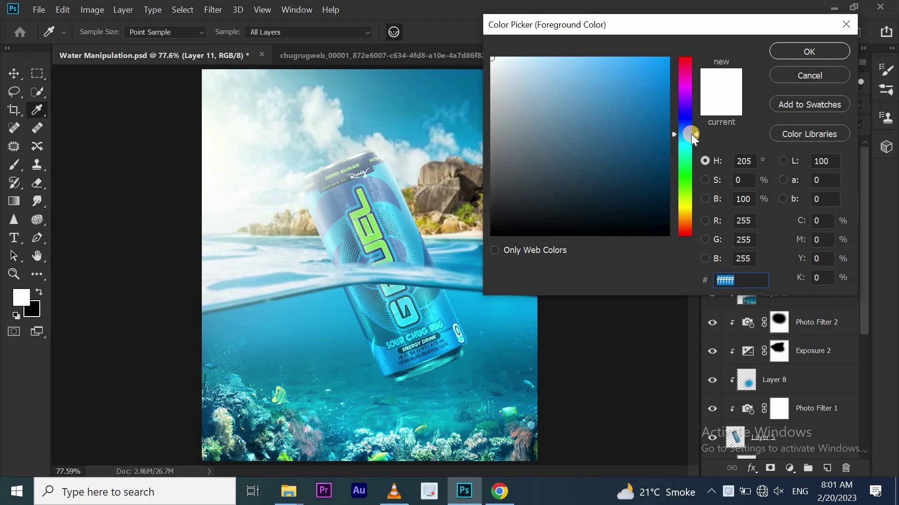
{"action": "left_click", "coordinate": [628, 164]}
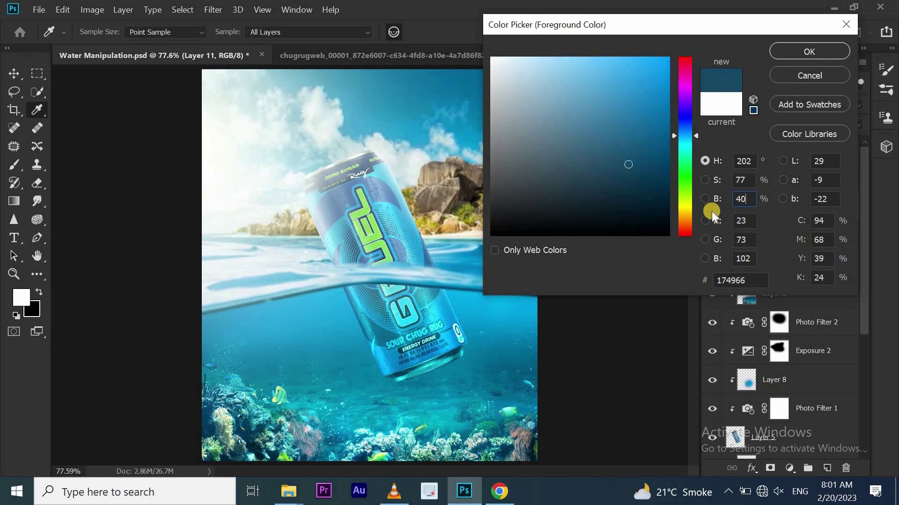
{"action": "left_click", "coordinate": [838, 50]}
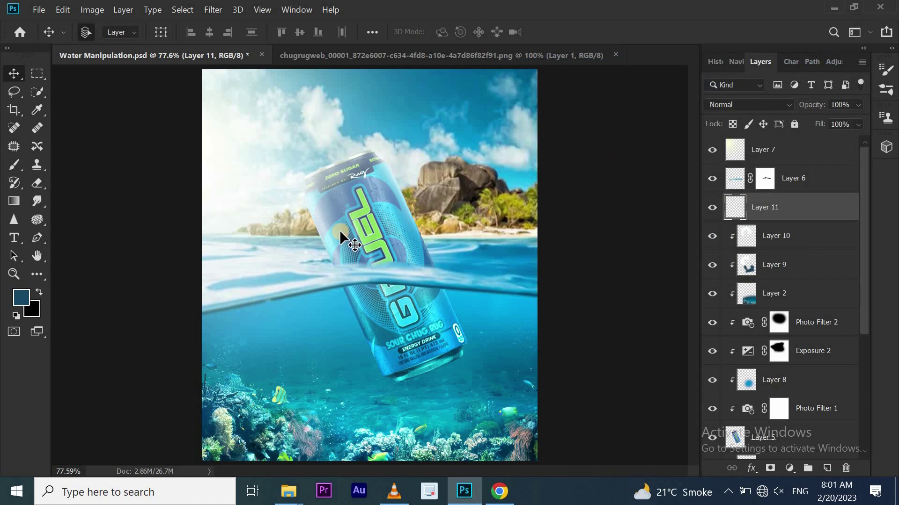
{"action": "left_click", "coordinate": [14, 164]}
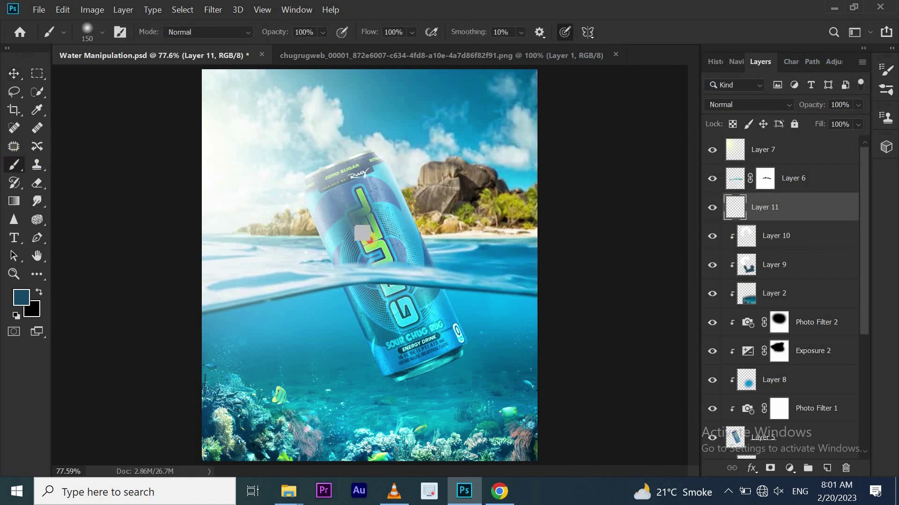
{"action": "left_click_drag", "start_coordinate": [363, 232], "coordinate": [395, 311]}
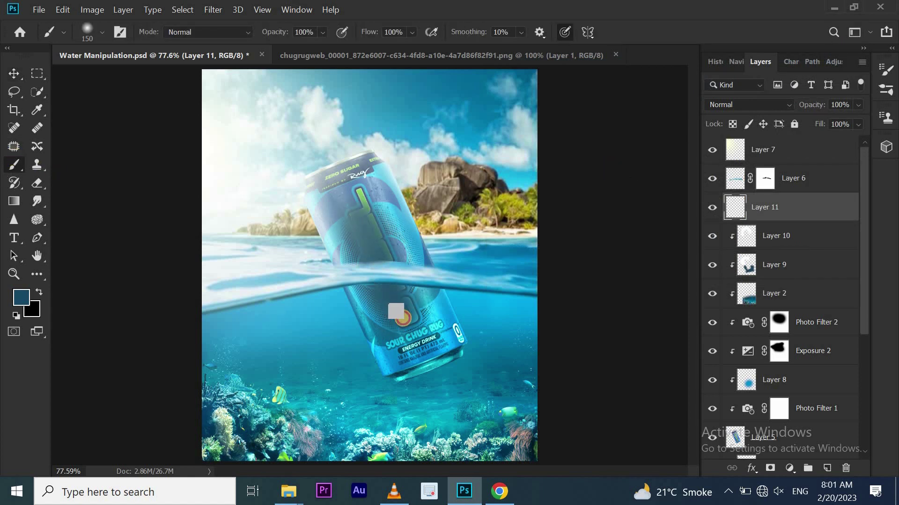
{"action": "left_click", "coordinate": [12, 72]}
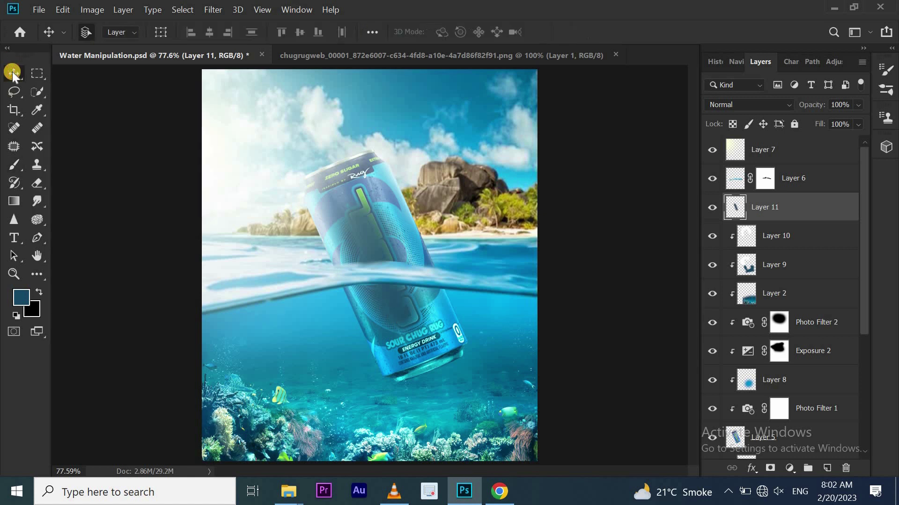
Blend Layer 11 as Overlay and lower its saturation with Hue/Saturation.
{"action": "key", "text": "b"}
{"action": "left_click", "coordinate": [776, 106]}
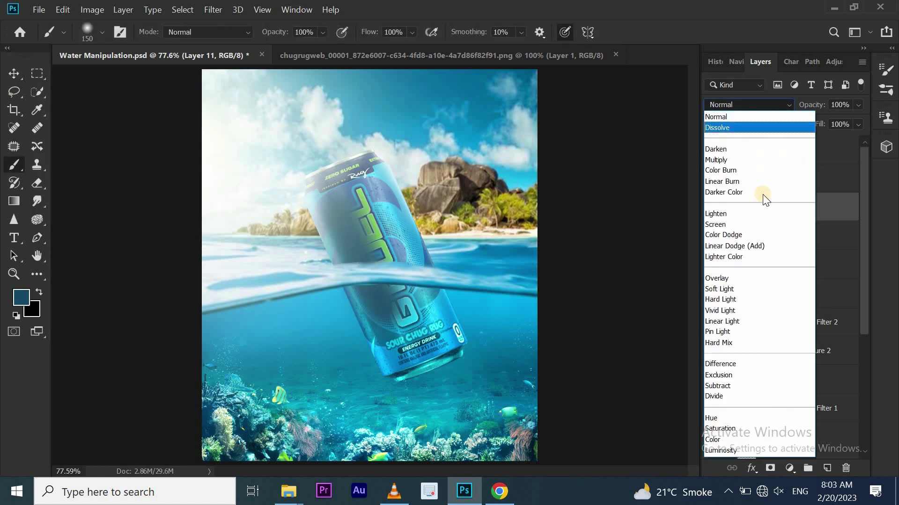
{"action": "left_click", "coordinate": [739, 280]}
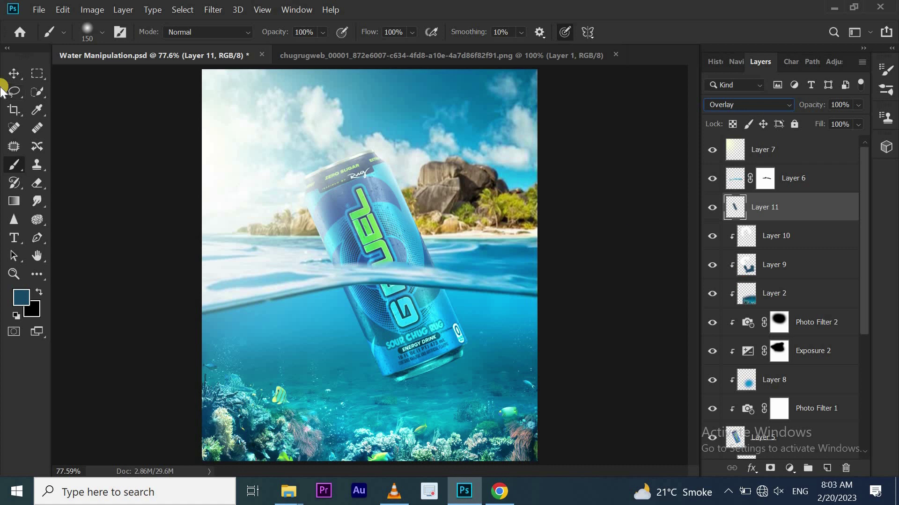
{"action": "left_click", "coordinate": [13, 74]}
{"action": "left_click", "coordinate": [92, 10]}
{"action": "mouse_move", "coordinate": [112, 41]}
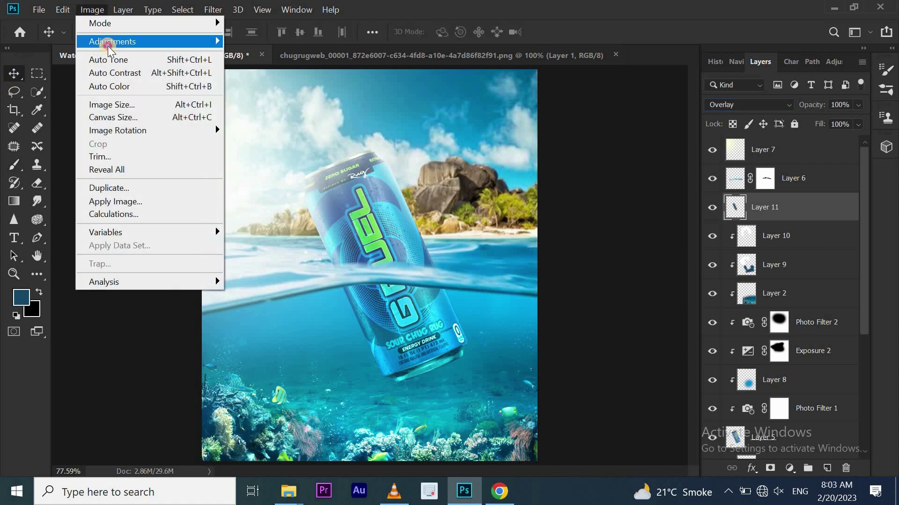
{"action": "left_click", "coordinate": [316, 113]}
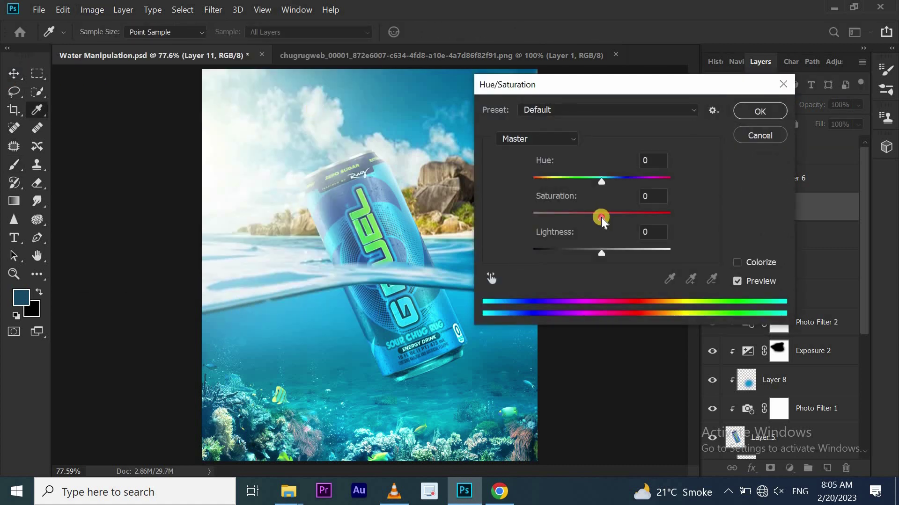
{"action": "left_click_drag", "start_coordinate": [601, 214], "coordinate": [540, 214]}
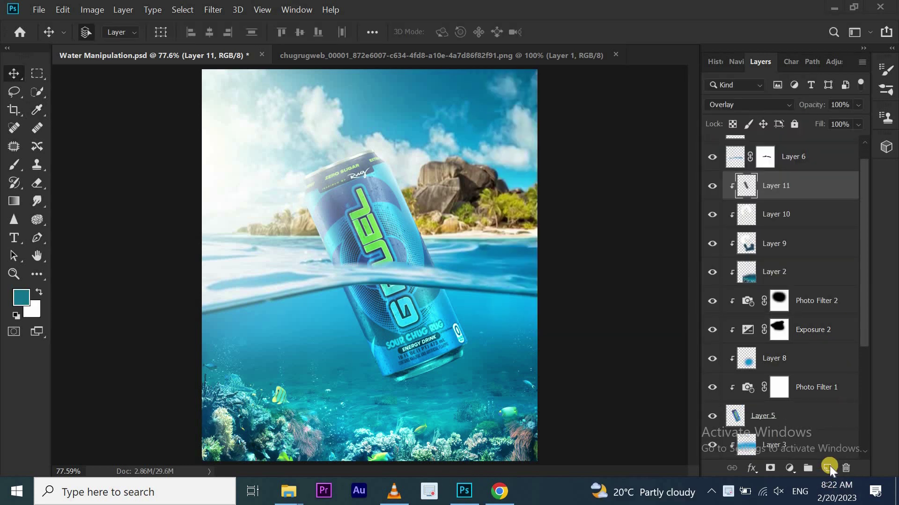
Add clipped Layer 12, paint white down the can's right edge, and blend as Soft Light.
{"action": "left_click", "coordinate": [829, 466]}
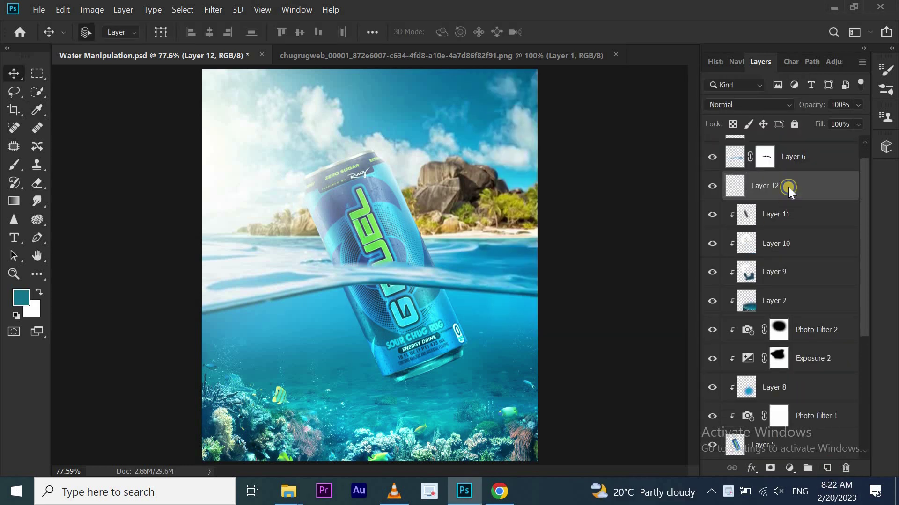
{"action": "right_click", "coordinate": [788, 187]}
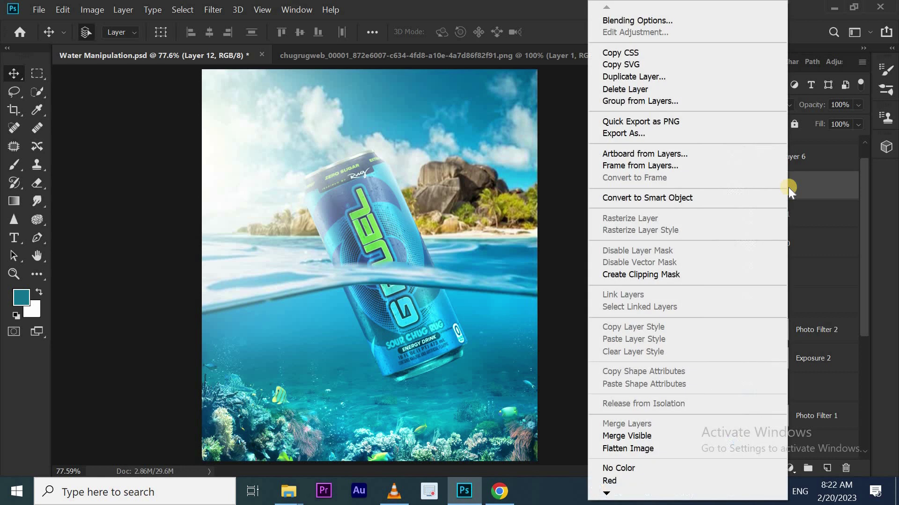
{"action": "left_click", "coordinate": [722, 274]}
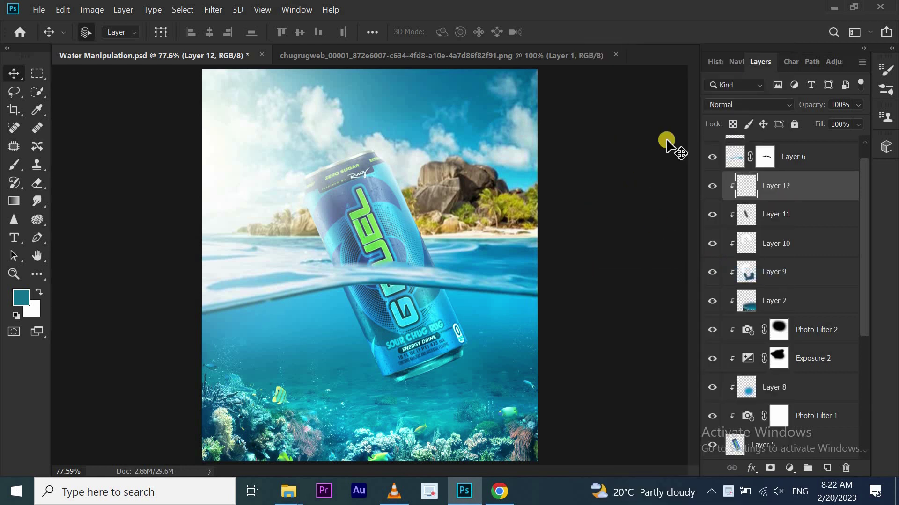
{"action": "left_click", "coordinate": [13, 167]}
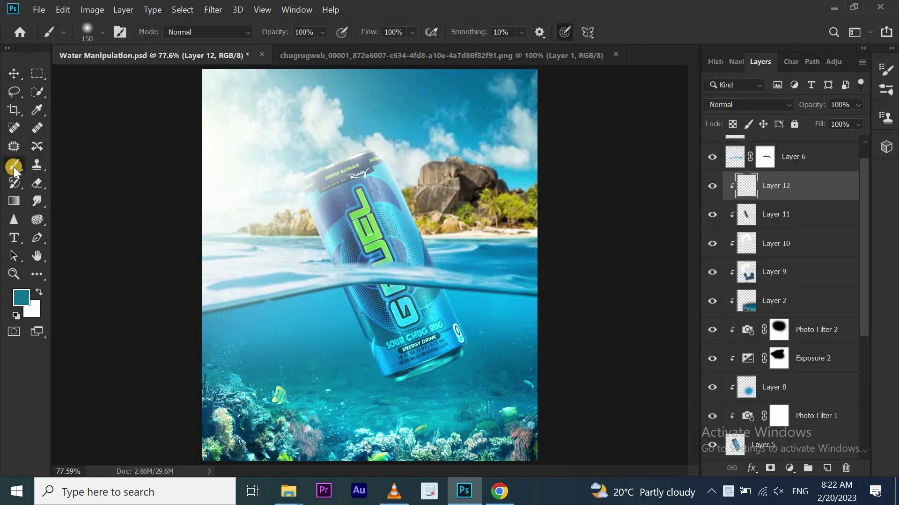
{"action": "left_click", "coordinate": [38, 291]}
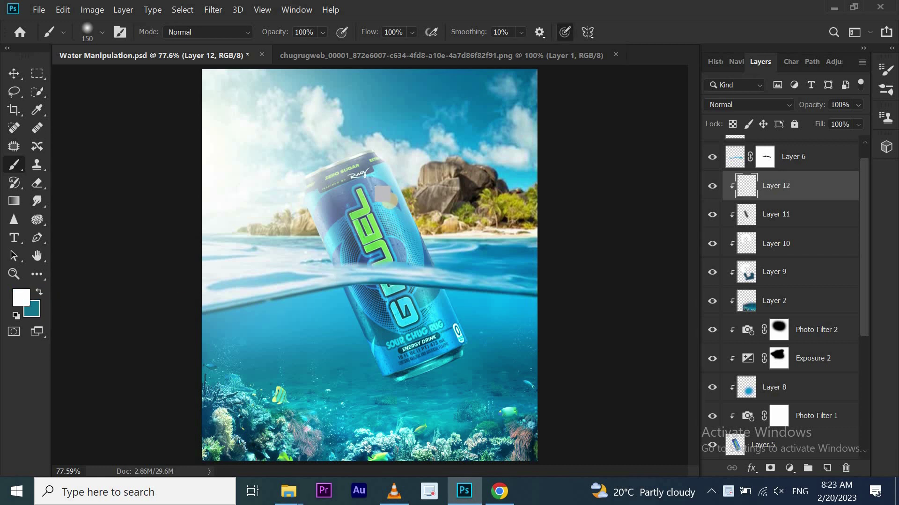
{"action": "left_click_drag", "start_coordinate": [381, 198], "coordinate": [431, 299]}
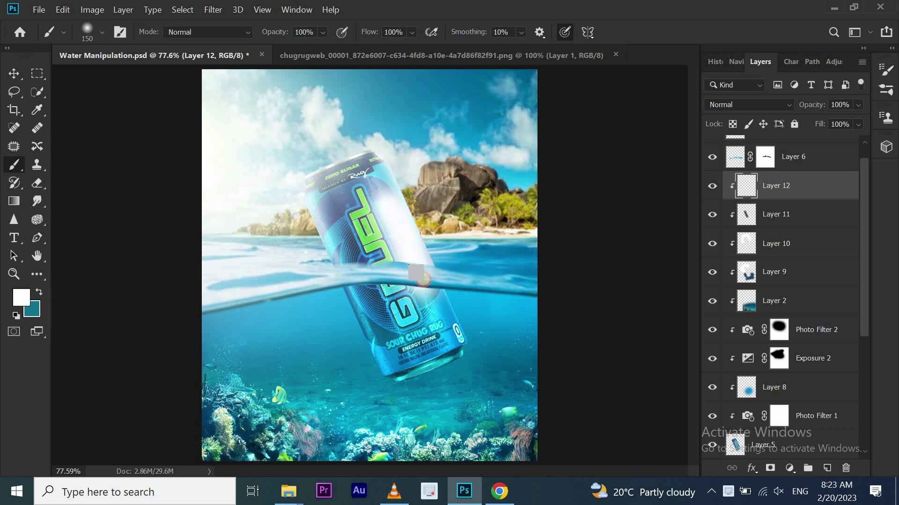
{"action": "left_click", "coordinate": [14, 73]}
{"action": "left_click", "coordinate": [764, 105]}
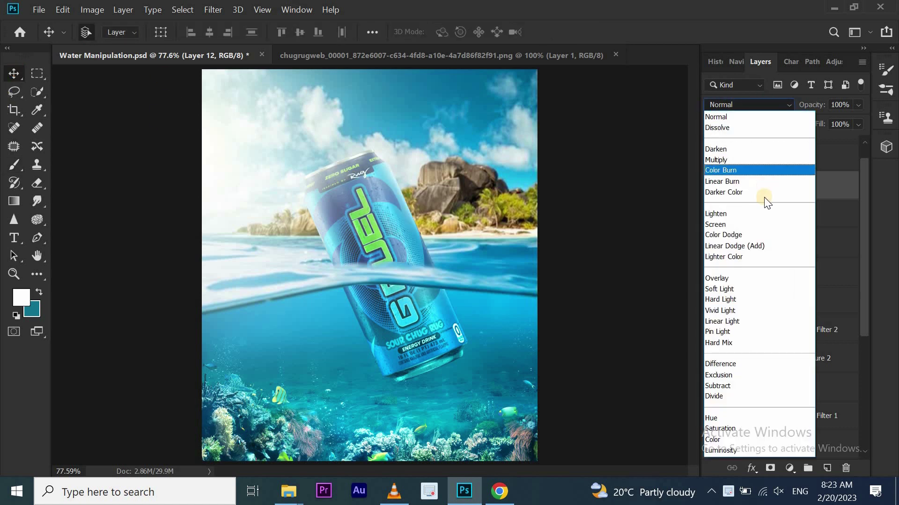
{"action": "left_click", "coordinate": [753, 289]}
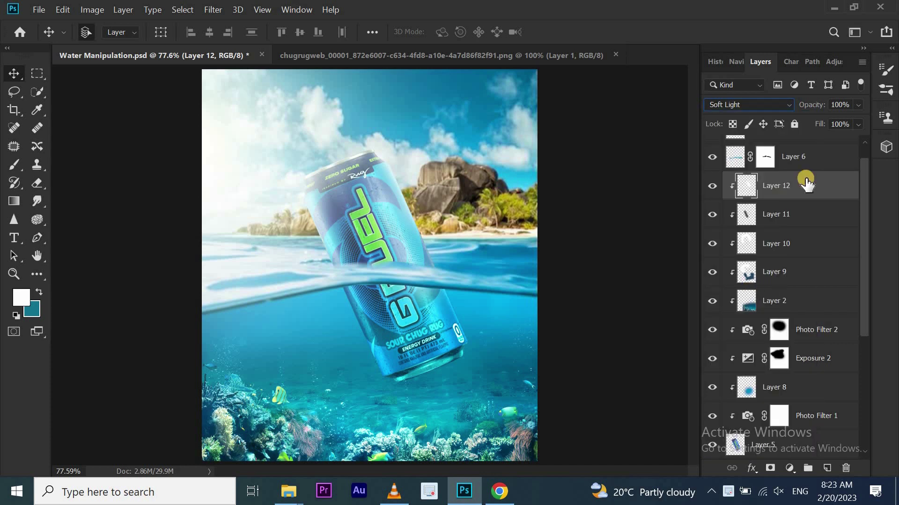
{"action": "left_click", "coordinate": [791, 468]}
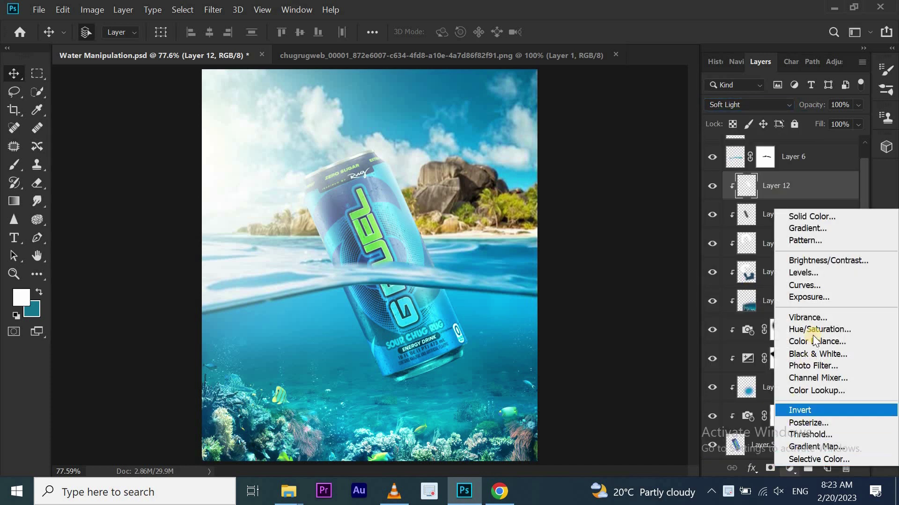
Add a Curves 1 adjustment above Layer 12, lifting highlights slightly and darkening lower tones.
{"action": "left_click", "coordinate": [805, 285]}
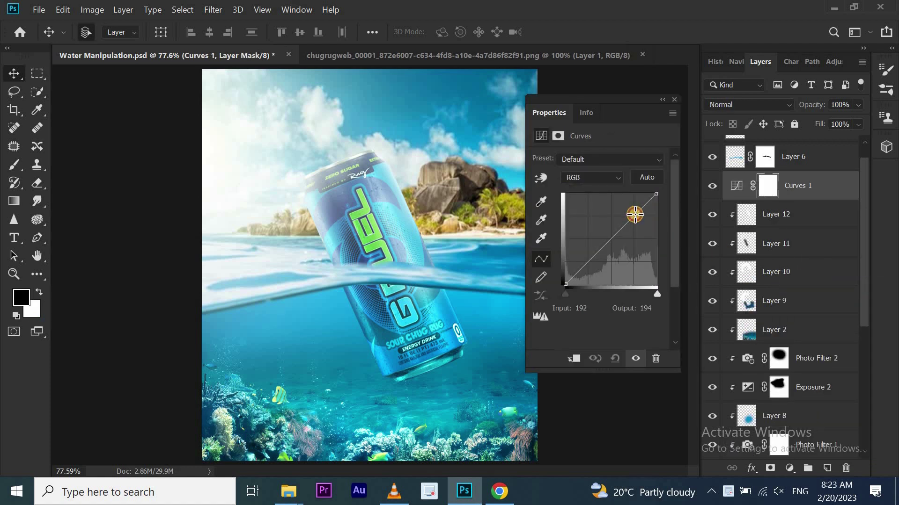
{"action": "left_click_drag", "start_coordinate": [635, 214], "coordinate": [630, 212]}
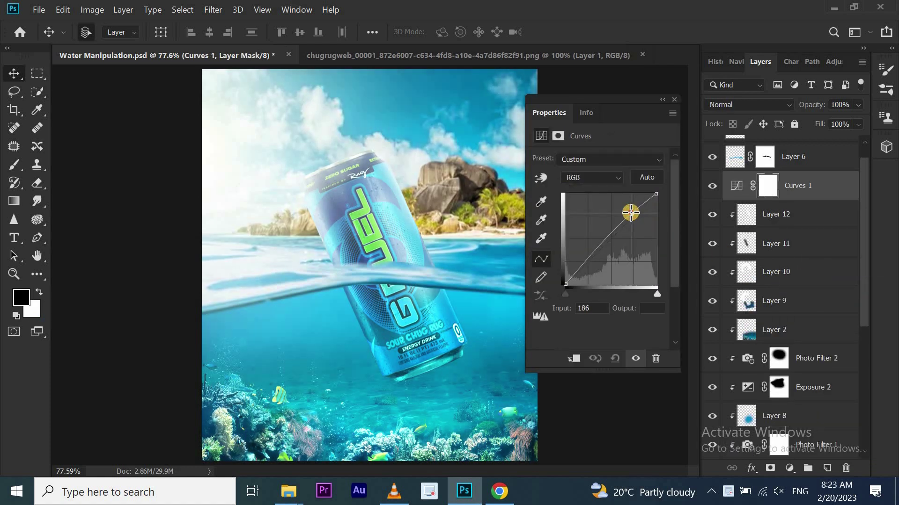
{"action": "left_click", "coordinate": [583, 260]}
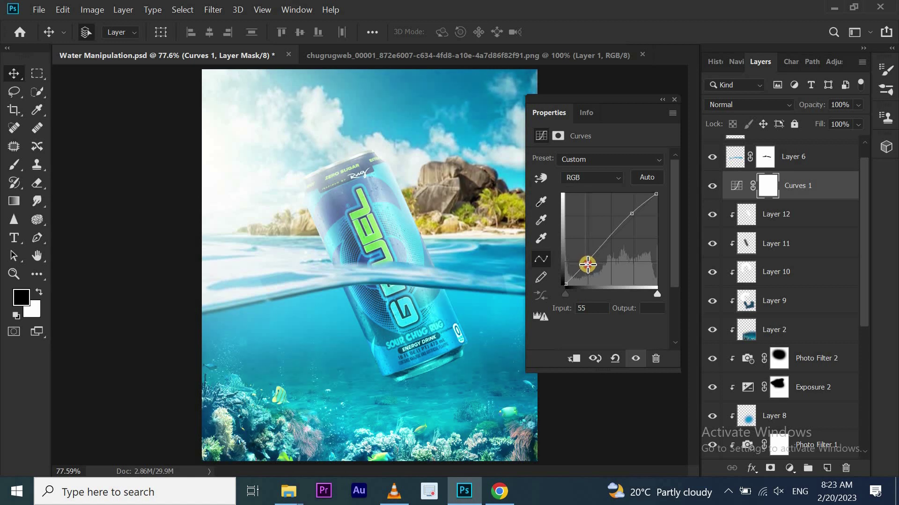
{"action": "left_click_drag", "start_coordinate": [585, 263], "coordinate": [591, 266]}
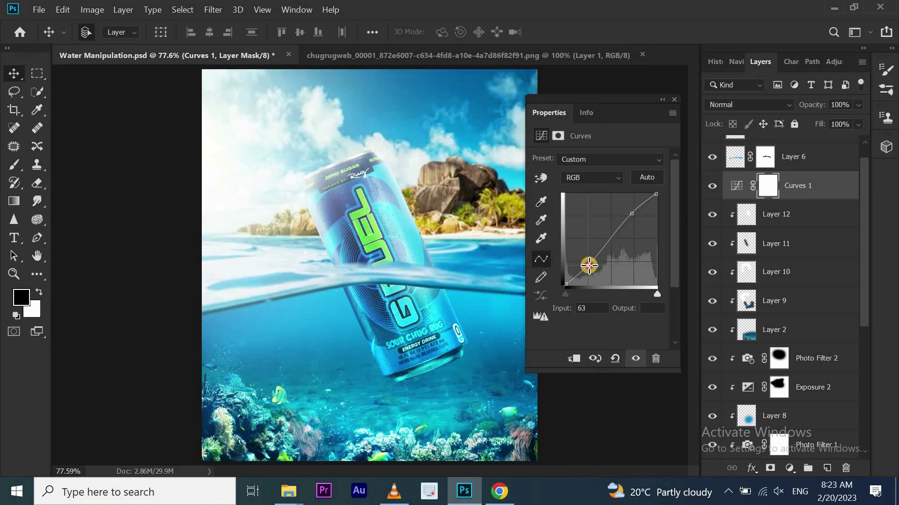
{"action": "left_click", "coordinate": [711, 157]}
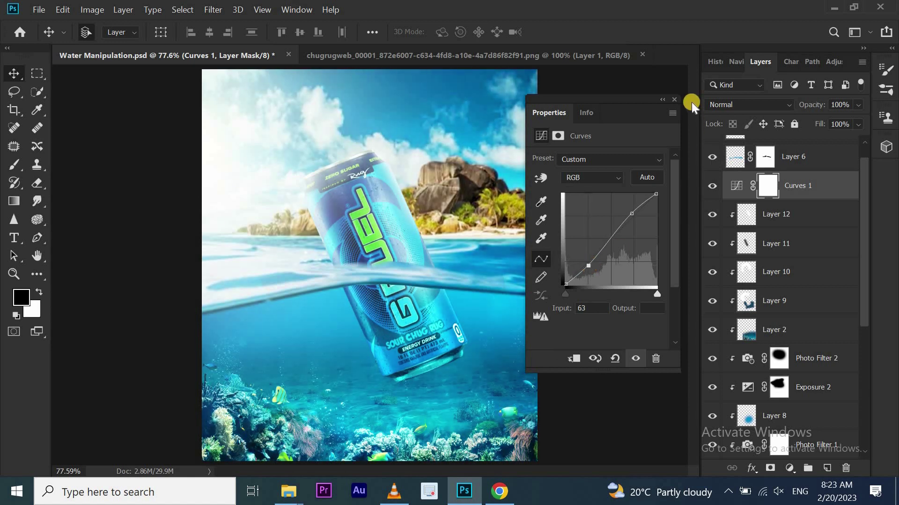
{"action": "left_click", "coordinate": [677, 97]}
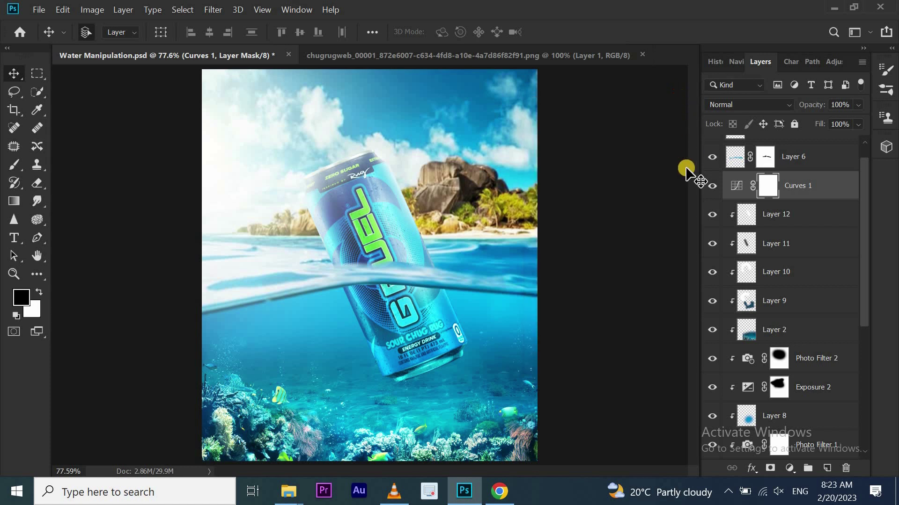
{"action": "left_click", "coordinate": [786, 276]}
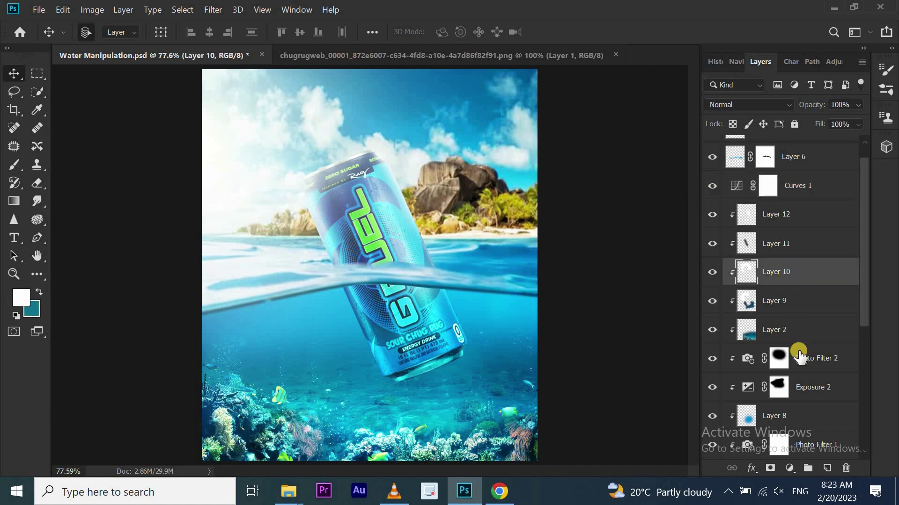
Add a new layer above Layer 10 and paint teal around the can at the waterline.
{"action": "left_click", "coordinate": [824, 468]}
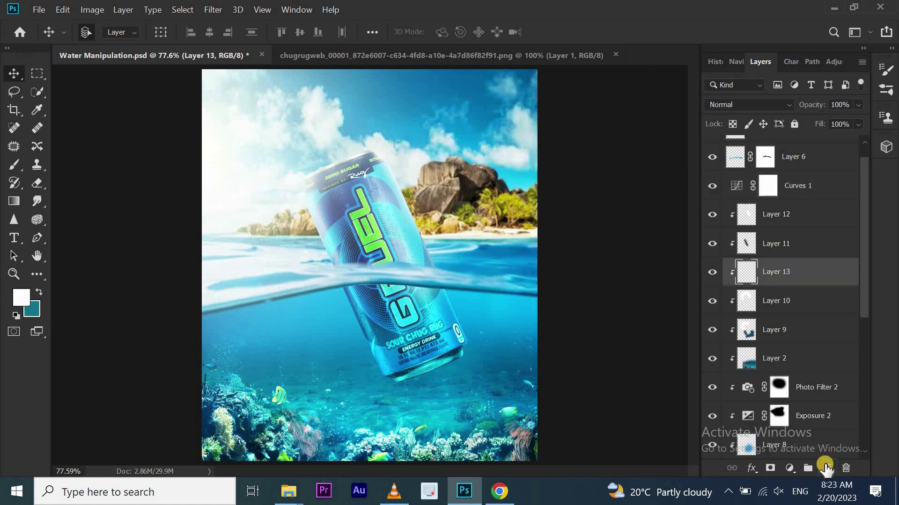
{"action": "left_click", "coordinate": [37, 292]}
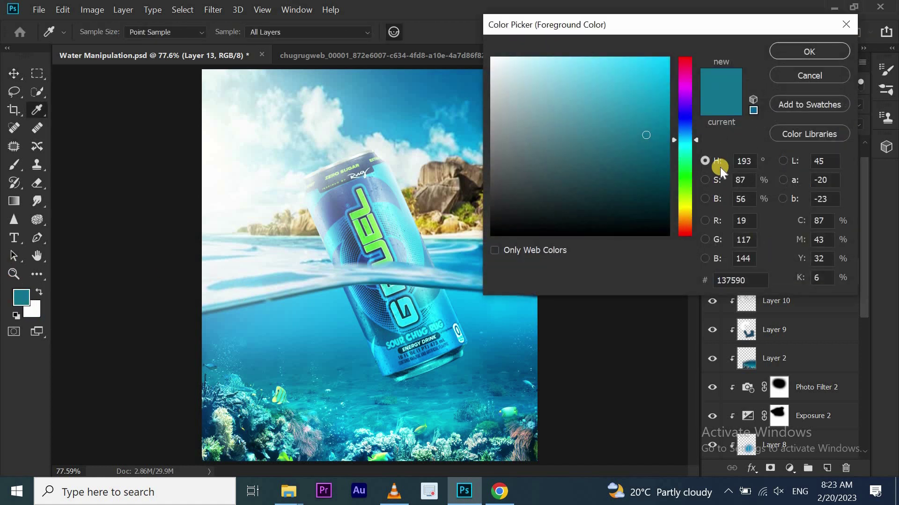
{"action": "left_click", "coordinate": [804, 52]}
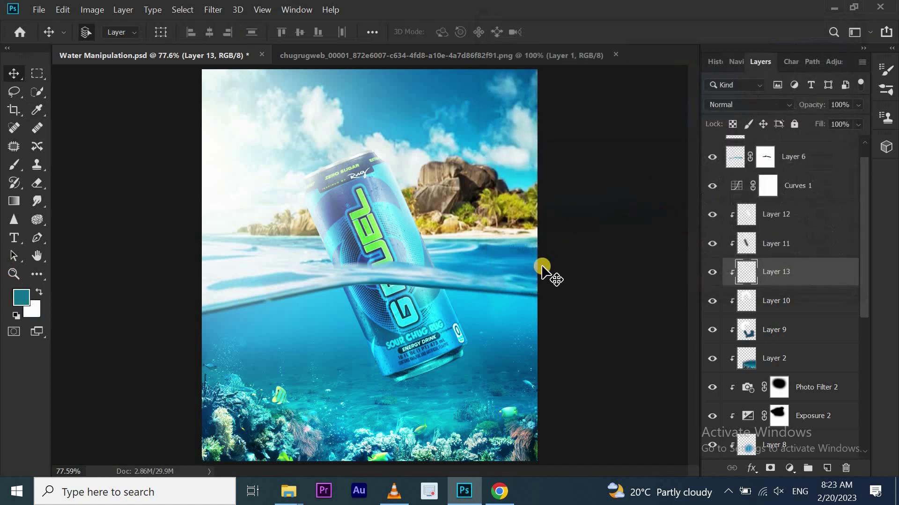
{"action": "left_click", "coordinate": [14, 164]}
{"action": "mouse_move", "coordinate": [369, 357]}
{"action": "left_mouse_down"}
{"action": "mouse_move", "coordinate": [458, 353]}
{"action": "mouse_move", "coordinate": [453, 295]}
{"action": "left_mouse_up"}
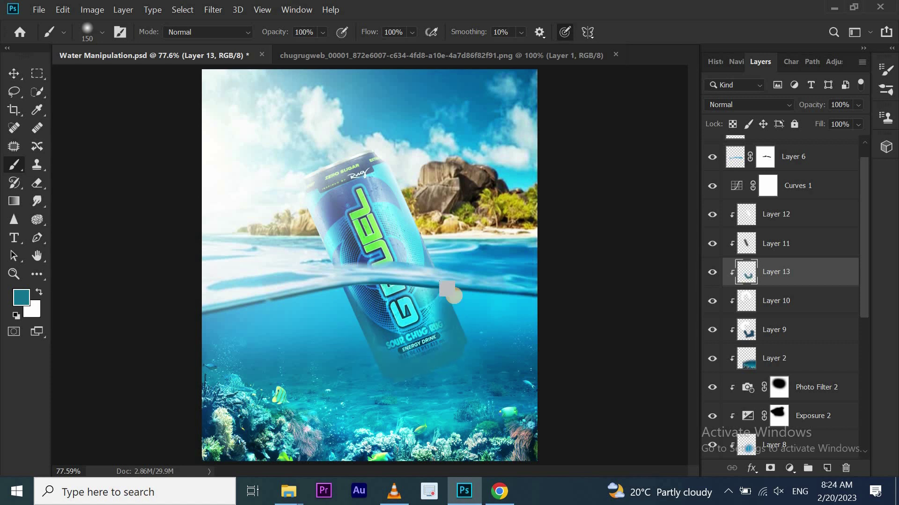
Set Layer 13's blend mode to Saturation.
{"action": "left_click", "coordinate": [783, 100]}
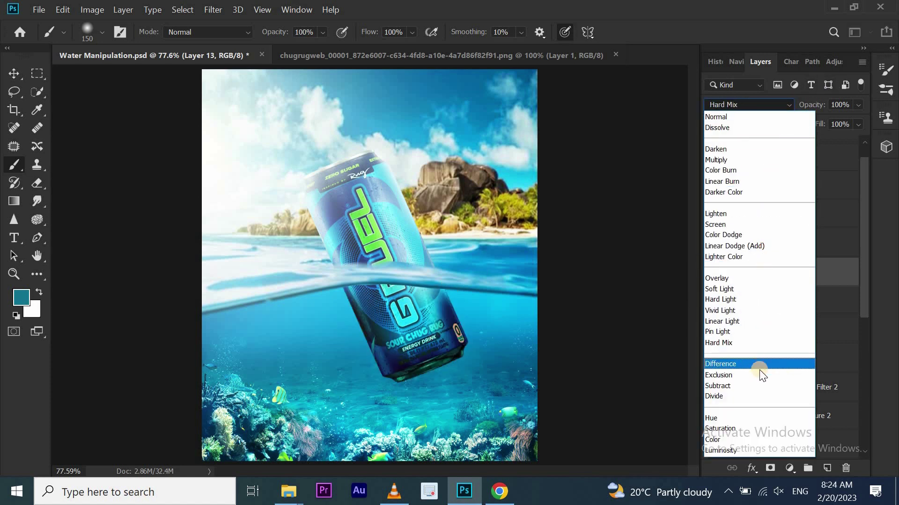
{"action": "left_click", "coordinate": [752, 429]}
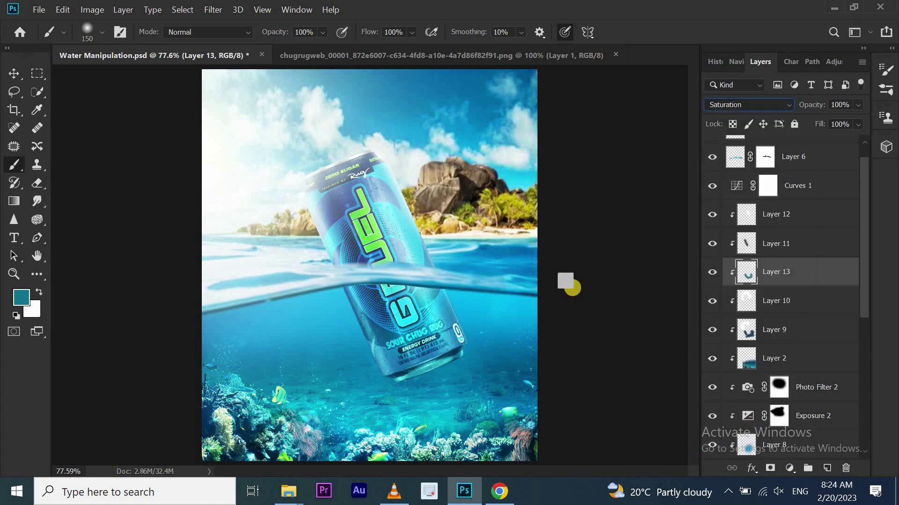
{"action": "left_click", "coordinate": [10, 72]}
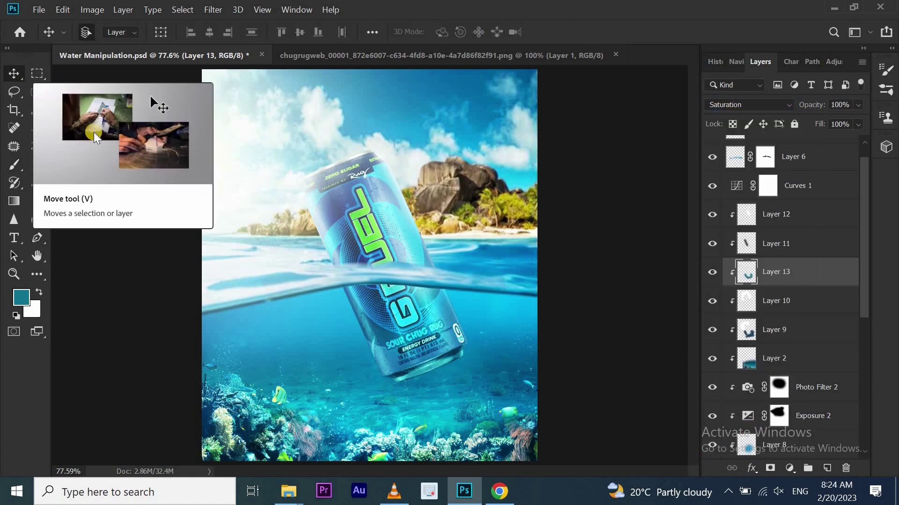
{"action": "left_click_drag", "start_coordinate": [862, 277], "coordinate": [861, 375]}
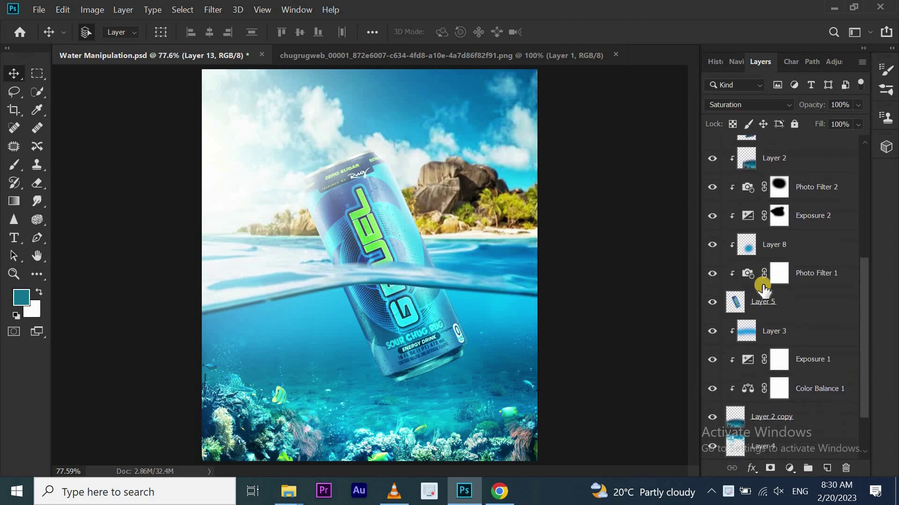
Blur the can's waterline edge on Layer 5 with the Blur Tool at 50% strength.
{"action": "left_click", "coordinate": [760, 300]}
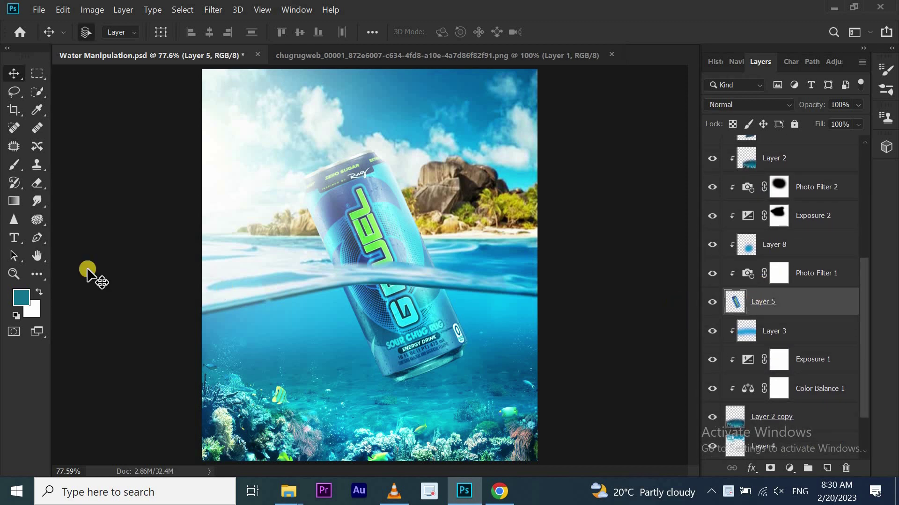
{"action": "left_click", "coordinate": [40, 198]}
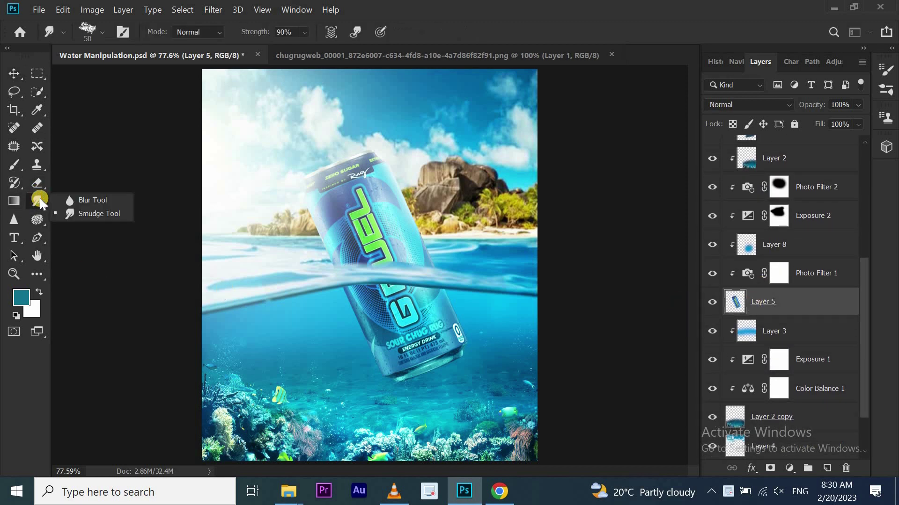
{"action": "left_click", "coordinate": [89, 198]}
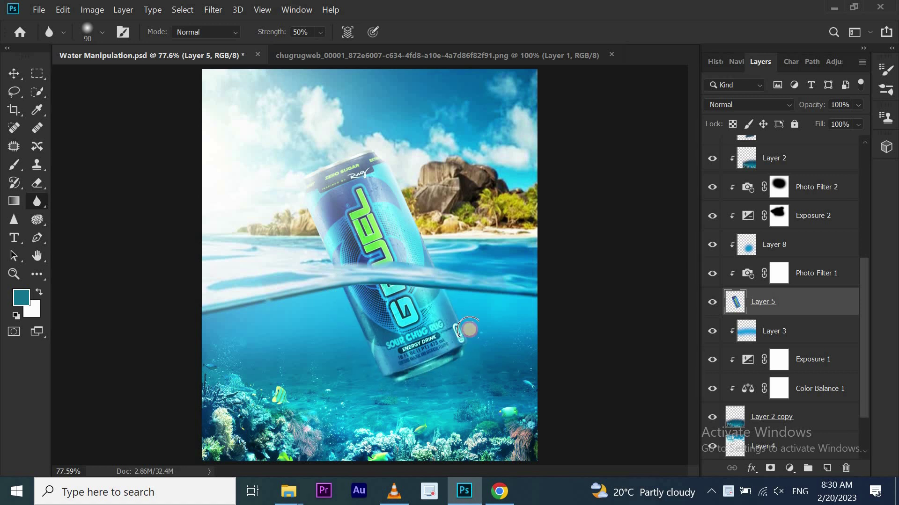
{"action": "left_click_drag", "start_coordinate": [865, 305], "coordinate": [860, 227]}
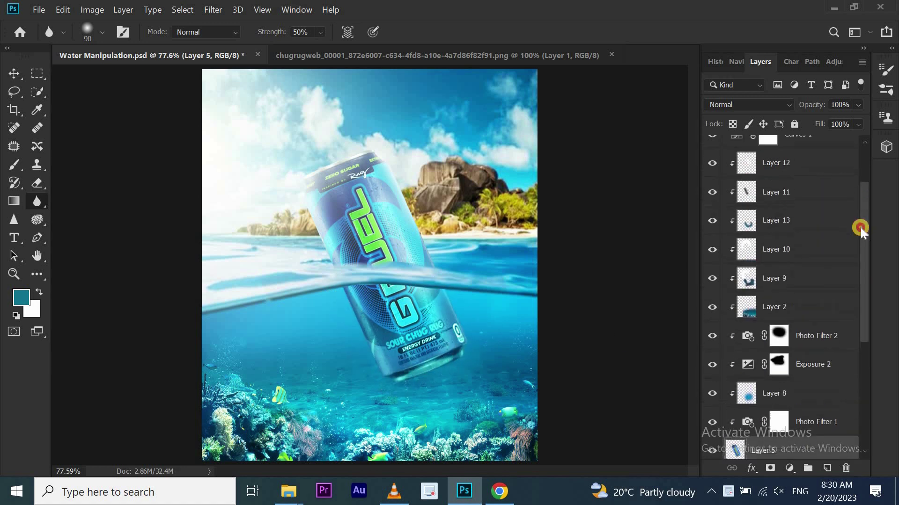
{"action": "left_click", "coordinate": [790, 182]}
{"action": "key", "text": "v"}
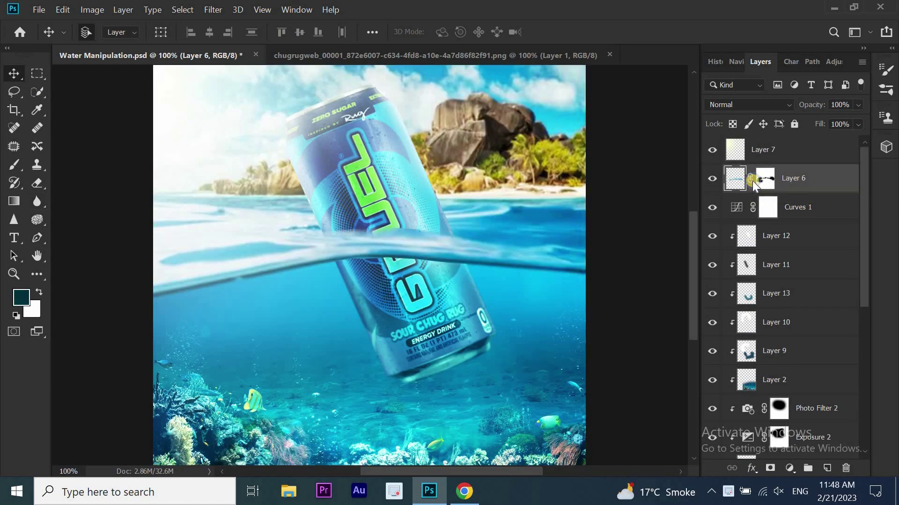
Apply Layer 6's mask permanently and add a new empty layer above it.
{"action": "right_click", "coordinate": [753, 182]}
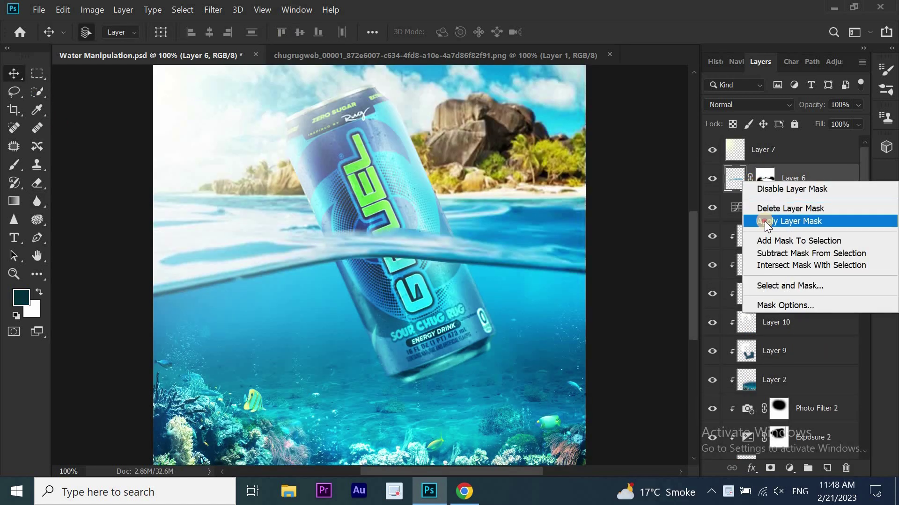
{"action": "left_click", "coordinate": [765, 221]}
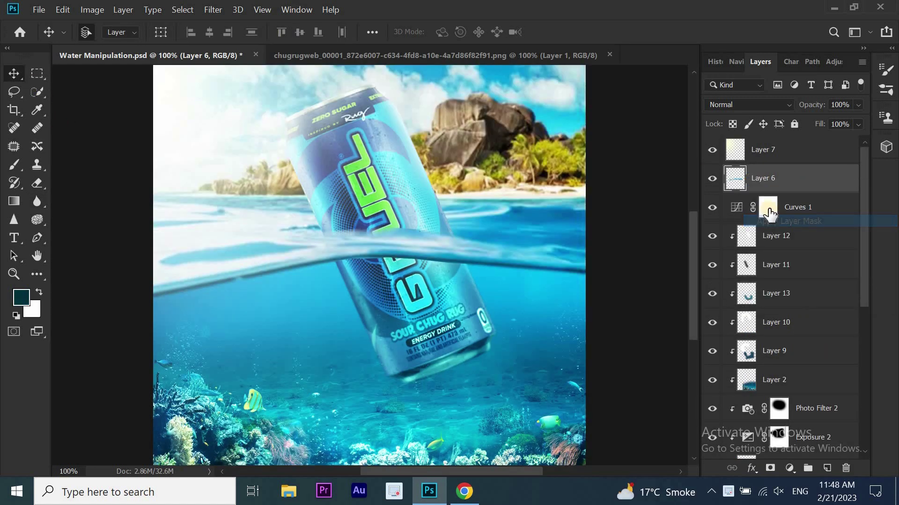
{"action": "left_click", "coordinate": [826, 468]}
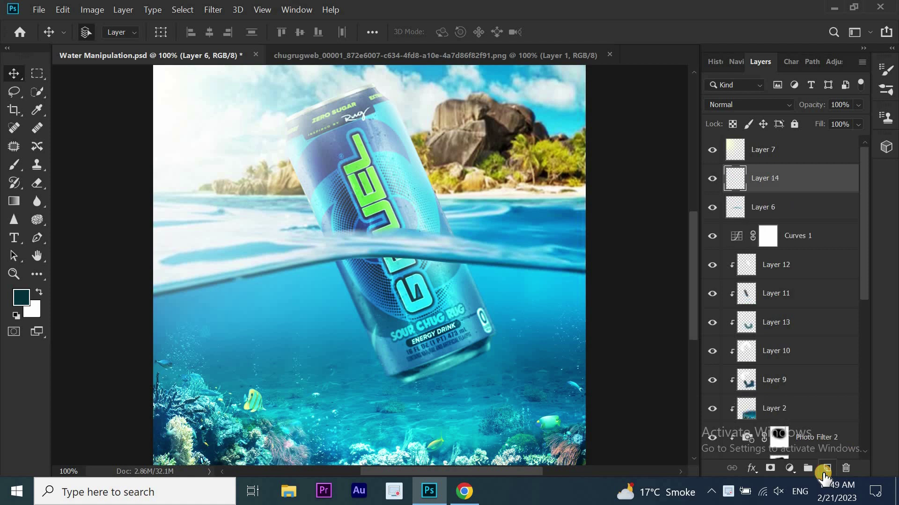
{"action": "left_click", "coordinate": [799, 203]}
Fill a lasso strip along the waterline right of the can with dark teal on Layer 14, then move it down the stack.
{"action": "left_click", "coordinate": [11, 96]}
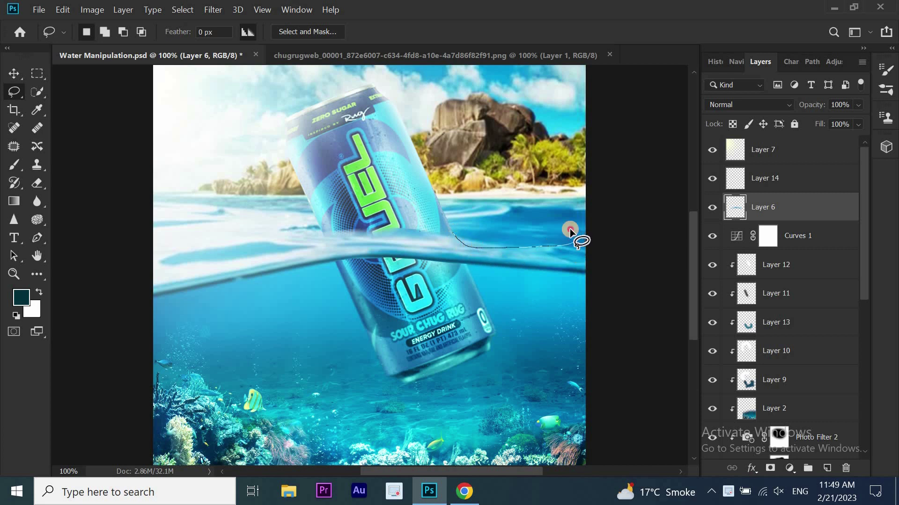
{"action": "mouse_move", "coordinate": [569, 229]}
{"action": "left_mouse_down"}
{"action": "mouse_move", "coordinate": [455, 231]}
{"action": "mouse_move", "coordinate": [454, 238]}
{"action": "left_mouse_up"}
{"action": "left_click", "coordinate": [16, 298]}
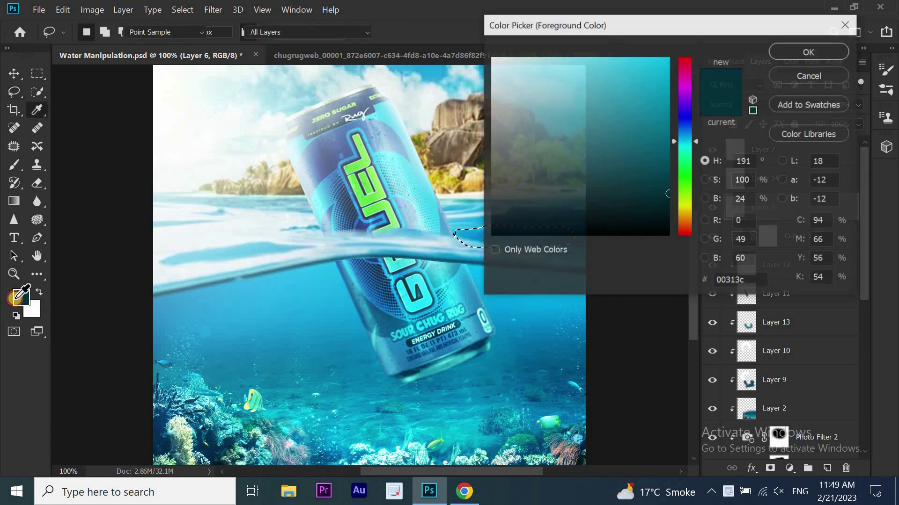
{"action": "left_click", "coordinate": [813, 49]}
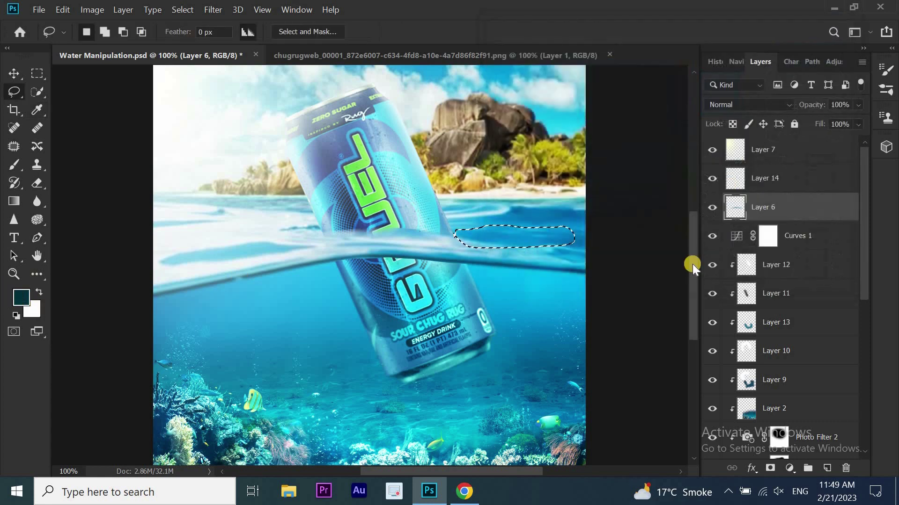
{"action": "left_click", "coordinate": [753, 183]}
{"action": "key", "text": "alt+BackSpace"}
{"action": "left_click_drag", "start_coordinate": [753, 185], "coordinate": [868, 313]}
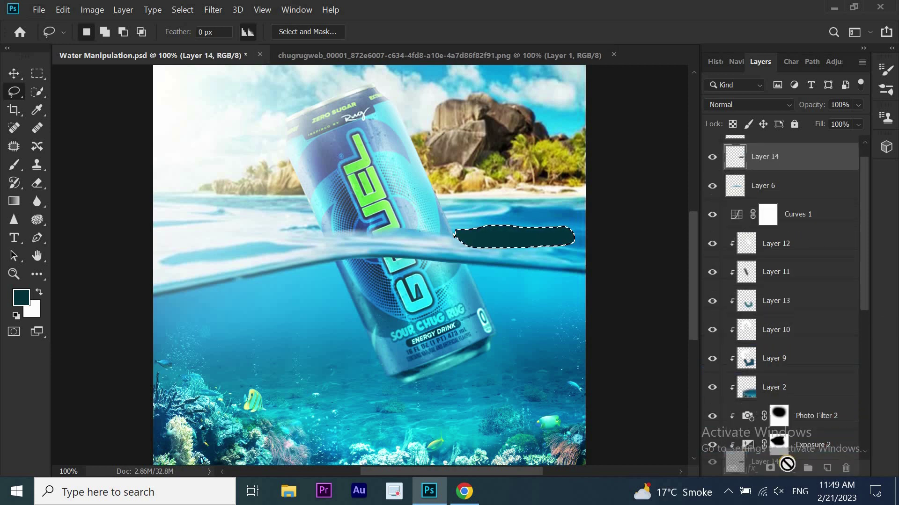
{"action": "left_click_drag", "start_coordinate": [869, 312], "coordinate": [784, 297]}
{"action": "key", "text": "v"}
Apply a Gaussian Blur of about 31.8 px to Layer 14.
{"action": "scroll", "coordinate": [796, 172], "scroll_direction": "up", "scroll_amount": 5}
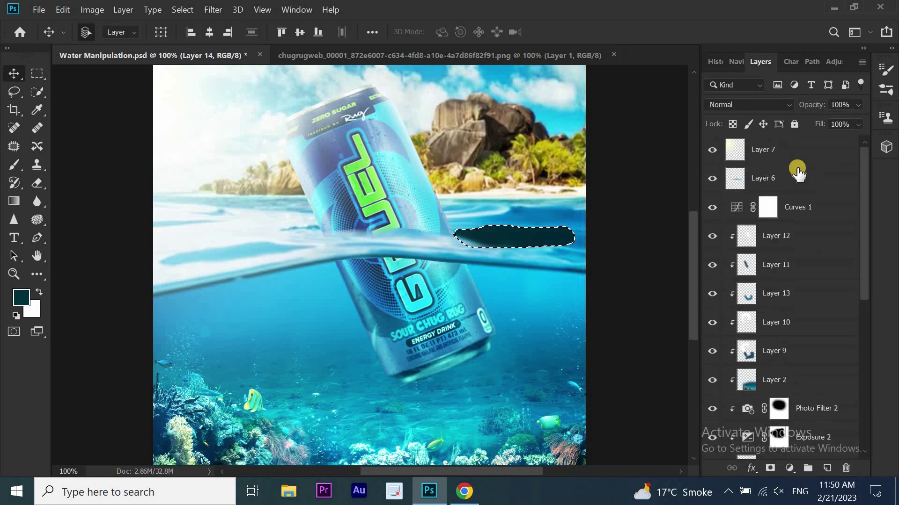
{"action": "left_click", "coordinate": [797, 172]}
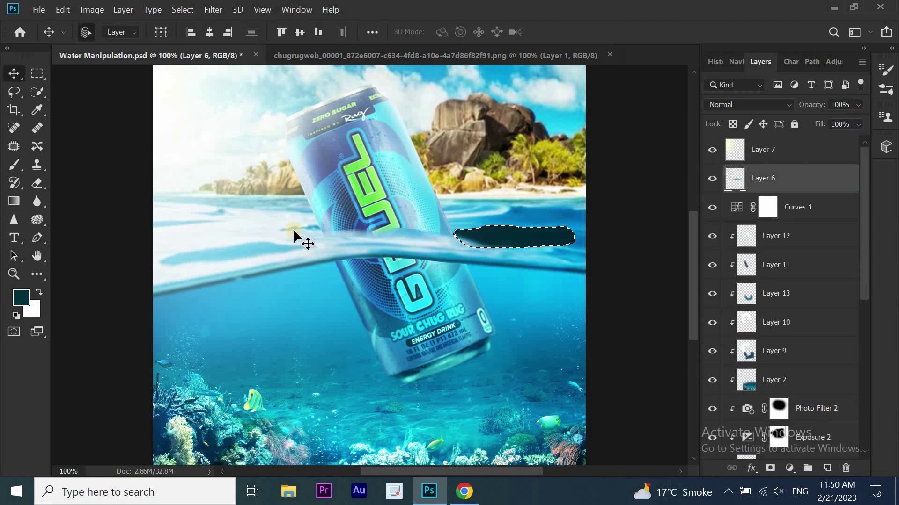
{"action": "left_click", "coordinate": [33, 182]}
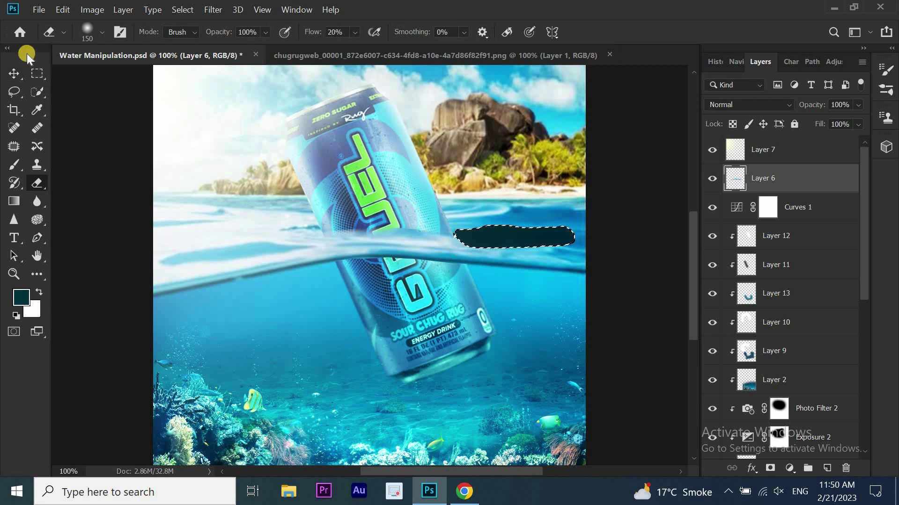
{"action": "left_click", "coordinate": [12, 73]}
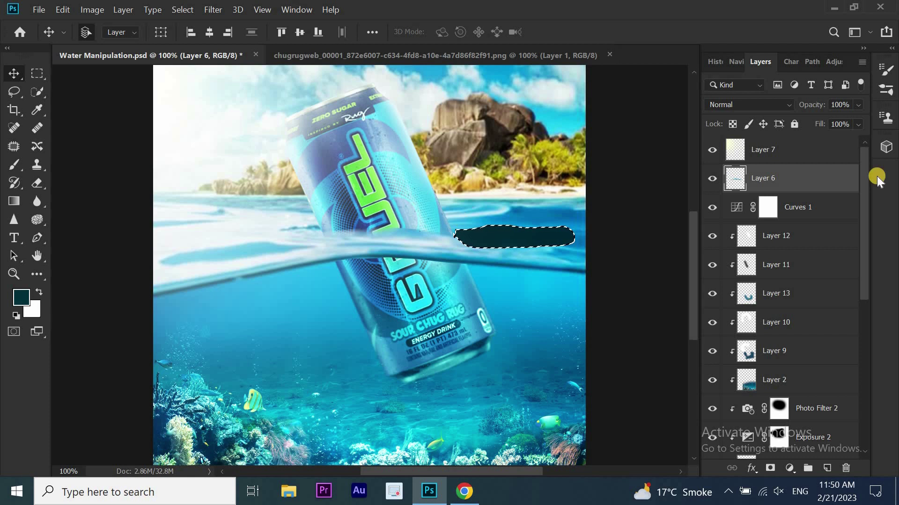
{"action": "left_click_drag", "start_coordinate": [864, 184], "coordinate": [882, 397]}
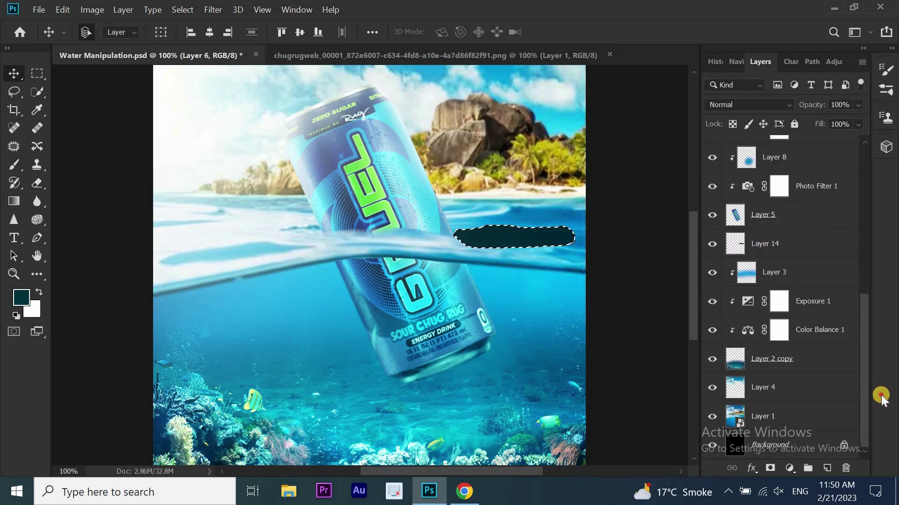
{"action": "left_click", "coordinate": [765, 242]}
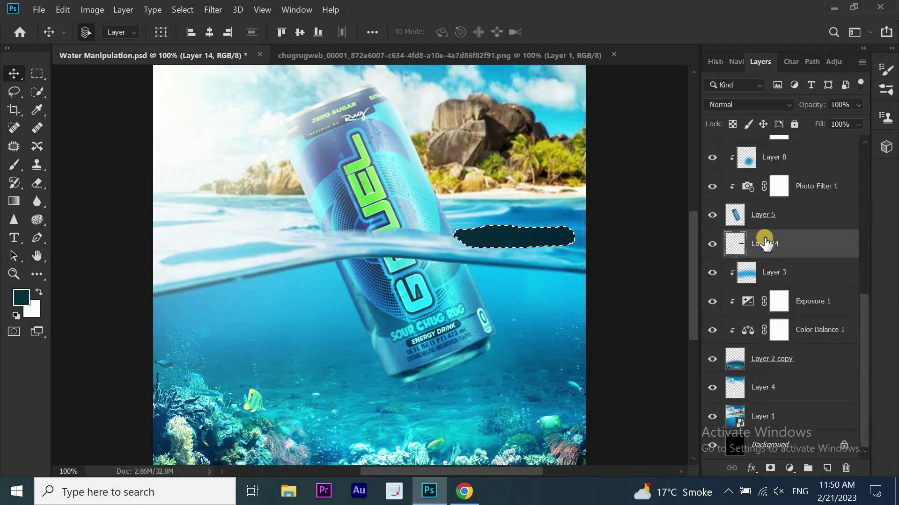
{"action": "left_click", "coordinate": [211, 9]}
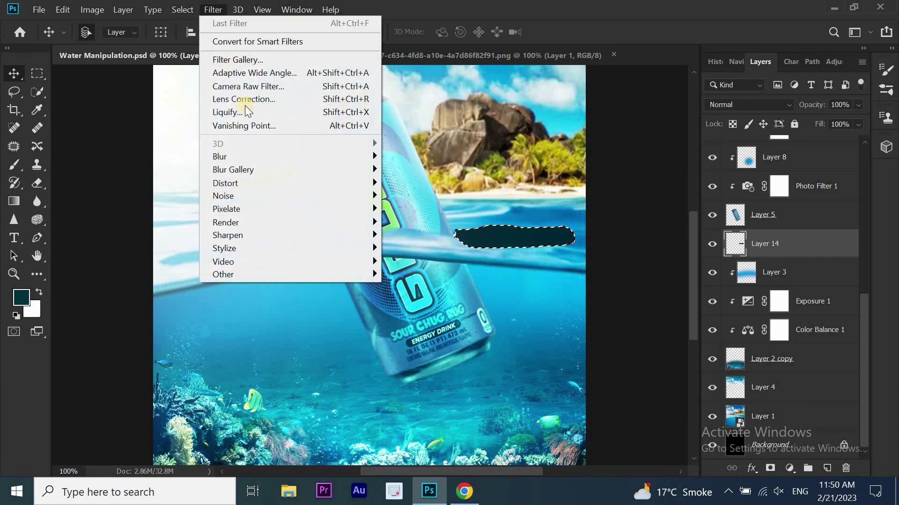
{"action": "mouse_move", "coordinate": [220, 156]}
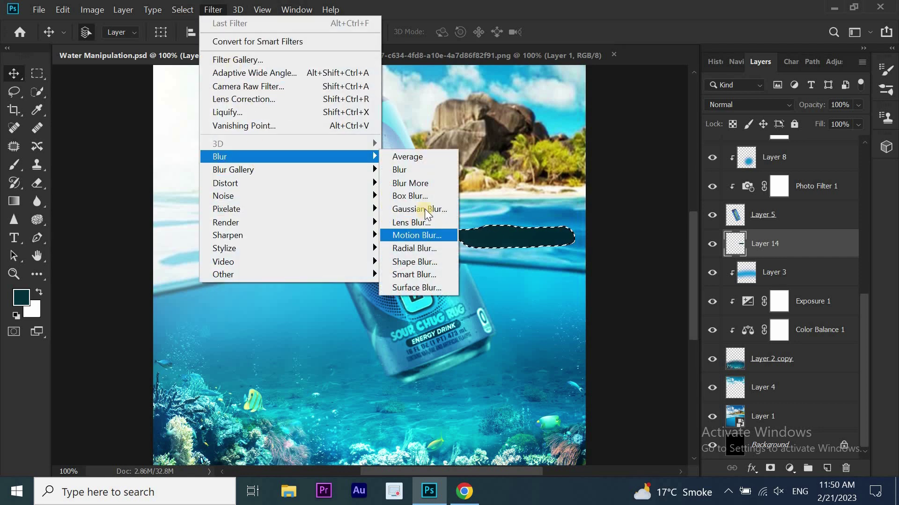
{"action": "left_click", "coordinate": [425, 209]}
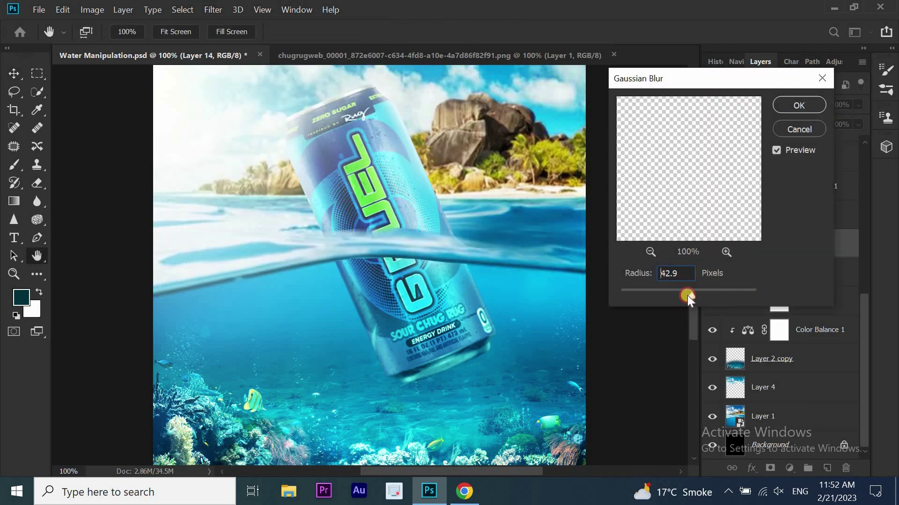
{"action": "mouse_move", "coordinate": [687, 295]}
{"action": "left_mouse_down"}
{"action": "mouse_move", "coordinate": [673, 294]}
{"action": "mouse_move", "coordinate": [684, 293]}
{"action": "left_mouse_up"}
{"action": "left_click", "coordinate": [794, 106]}
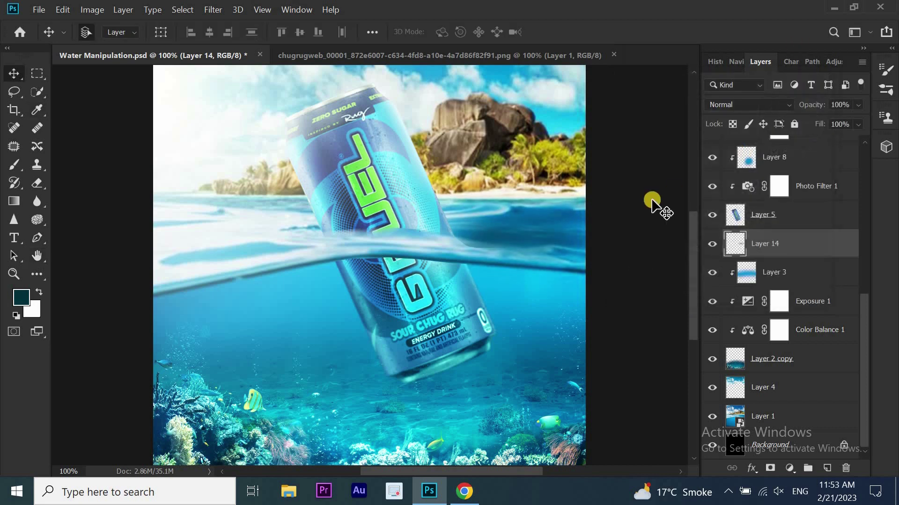
Blend Layer 14 in Hard Light and erase part of it along the waterline.
{"action": "left_click", "coordinate": [724, 102]}
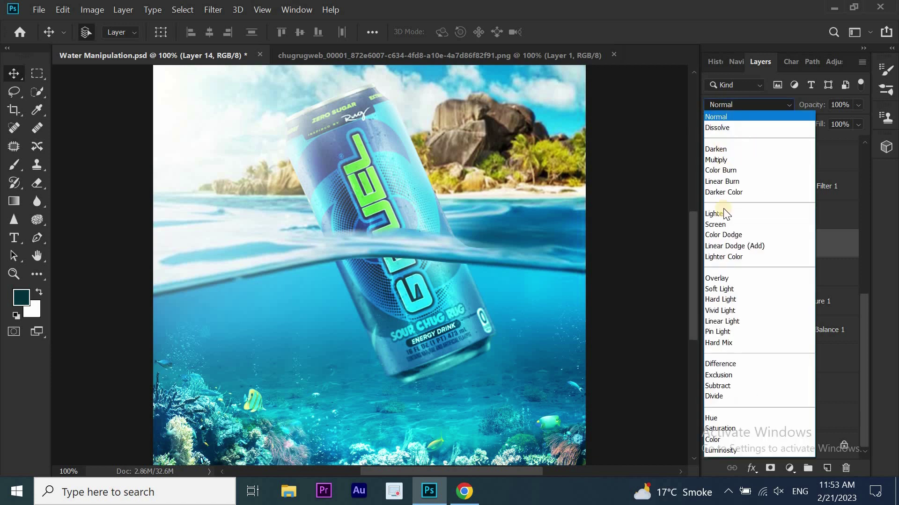
{"action": "left_click", "coordinate": [725, 299]}
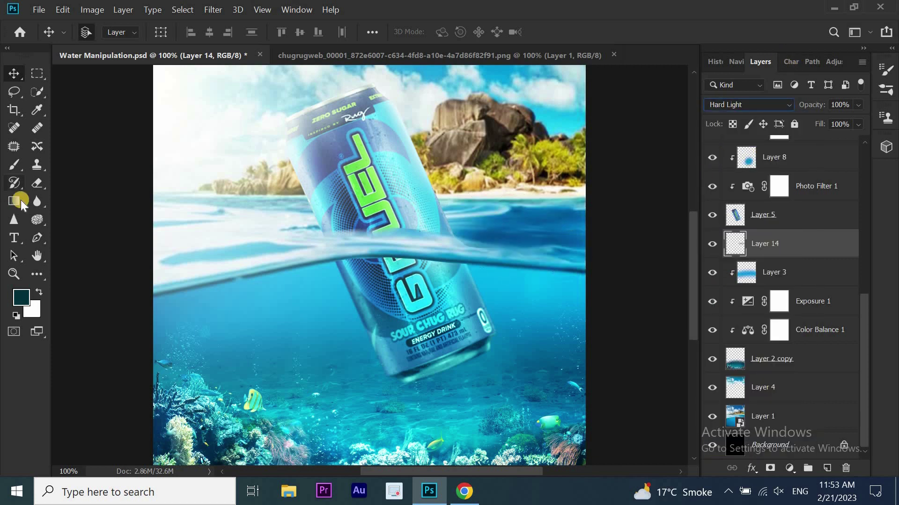
{"action": "left_click", "coordinate": [37, 183]}
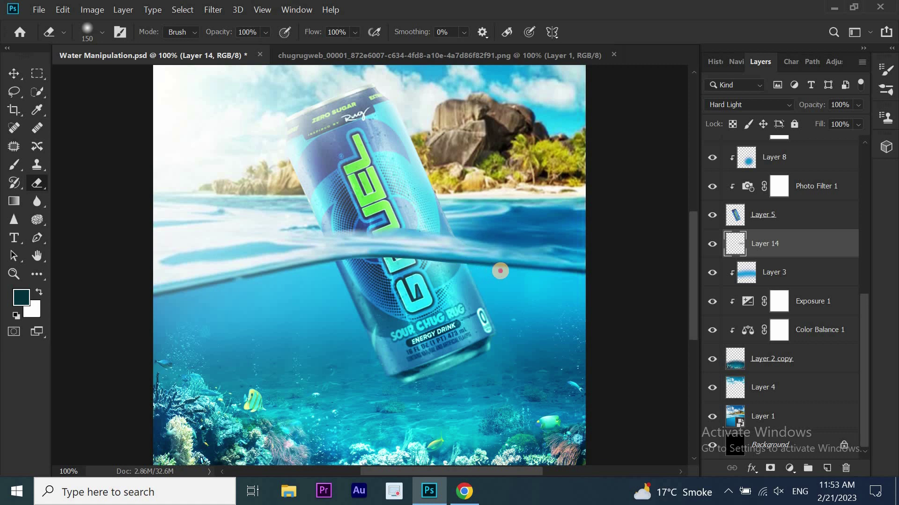
{"action": "left_click_drag", "start_coordinate": [499, 271], "coordinate": [593, 253]}
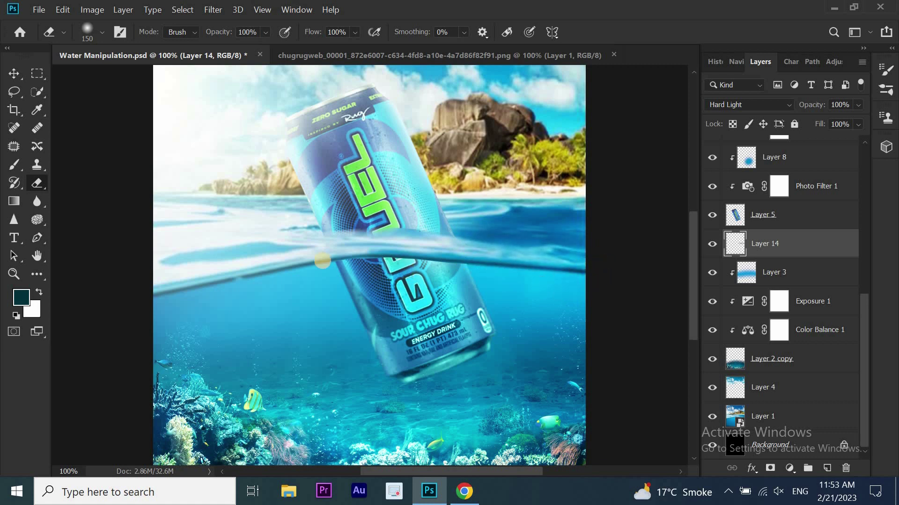
{"action": "left_click", "coordinate": [11, 75]}
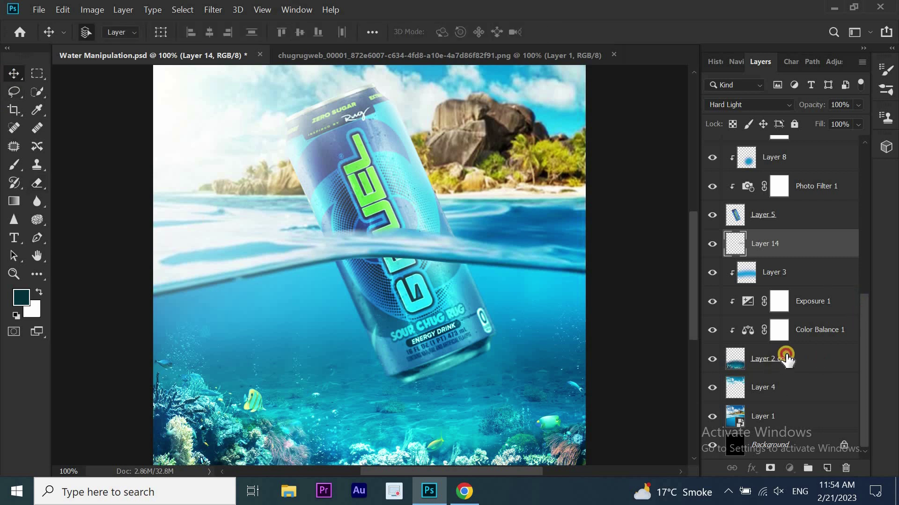
Add a Curves 2 adjustment above Layer 2 copy, pulling the curve down to darken the water.
{"action": "left_click", "coordinate": [786, 360]}
{"action": "left_click", "coordinate": [793, 470]}
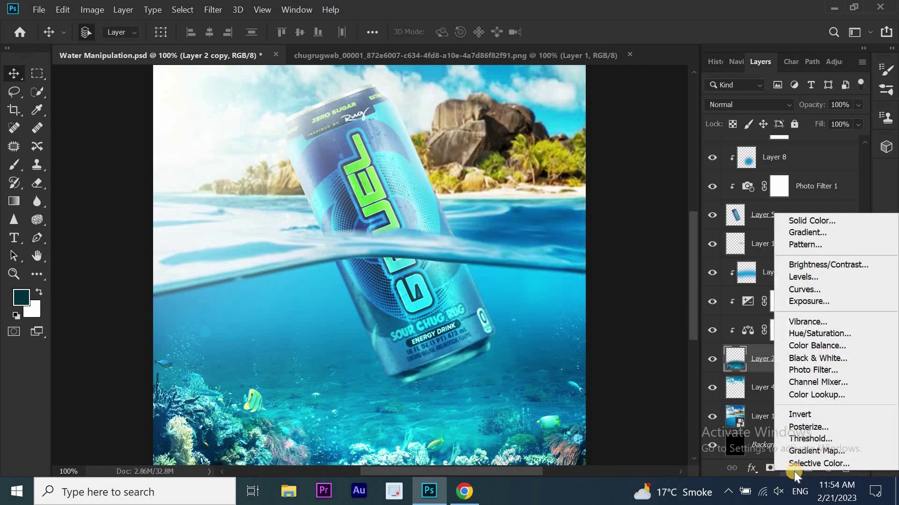
{"action": "left_click", "coordinate": [801, 290]}
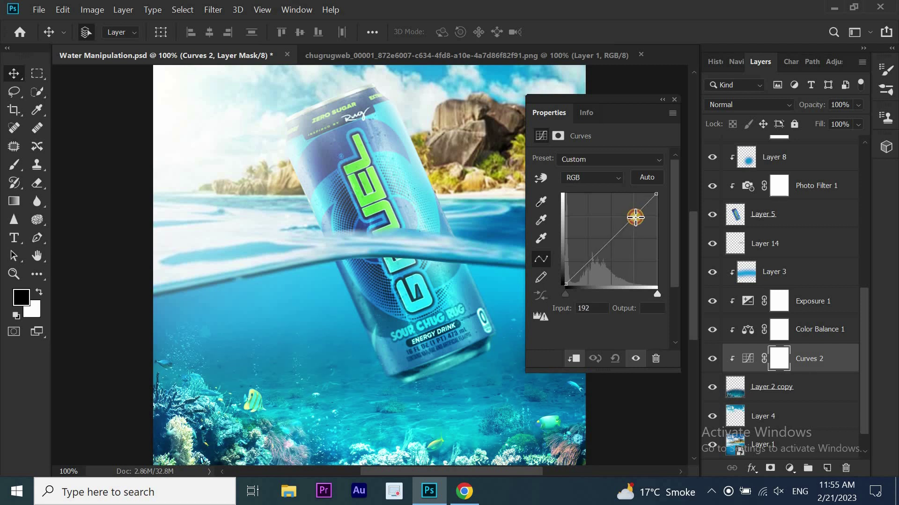
{"action": "left_click_drag", "start_coordinate": [633, 214], "coordinate": [636, 216]}
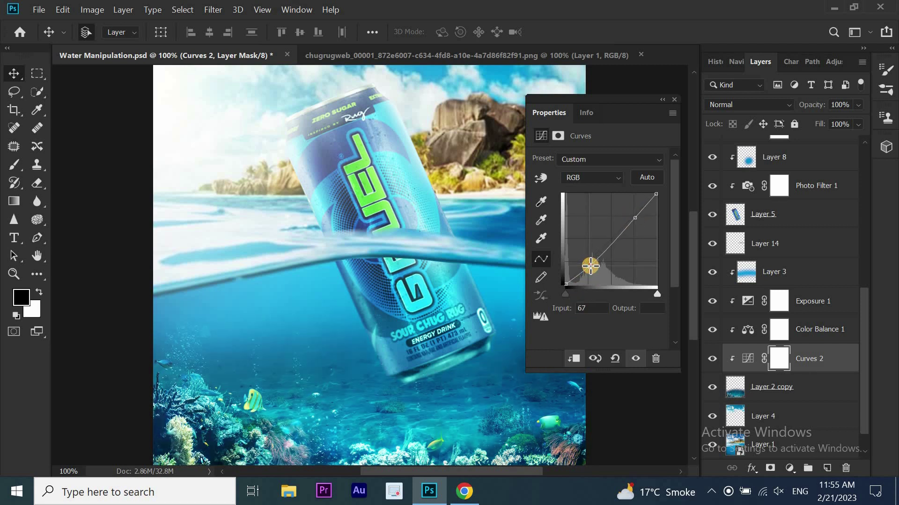
{"action": "left_click", "coordinate": [589, 266]}
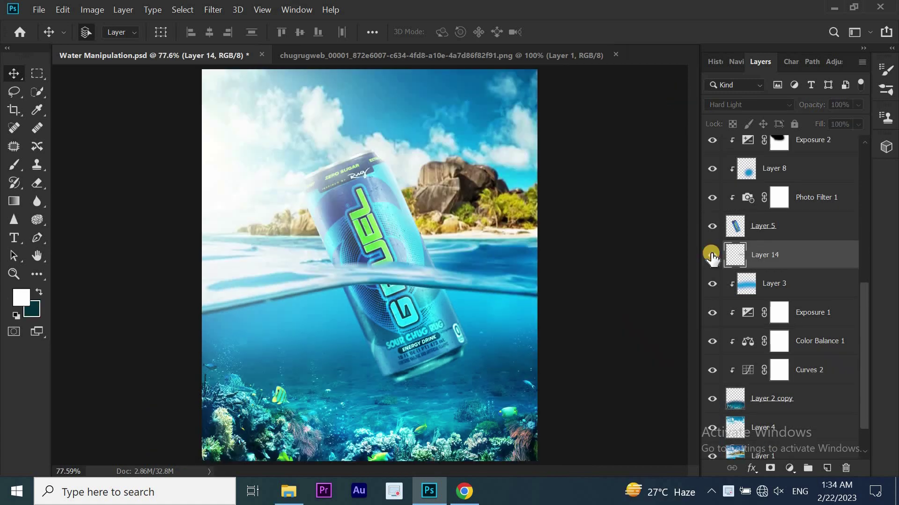
{"action": "left_click", "coordinate": [712, 255]}
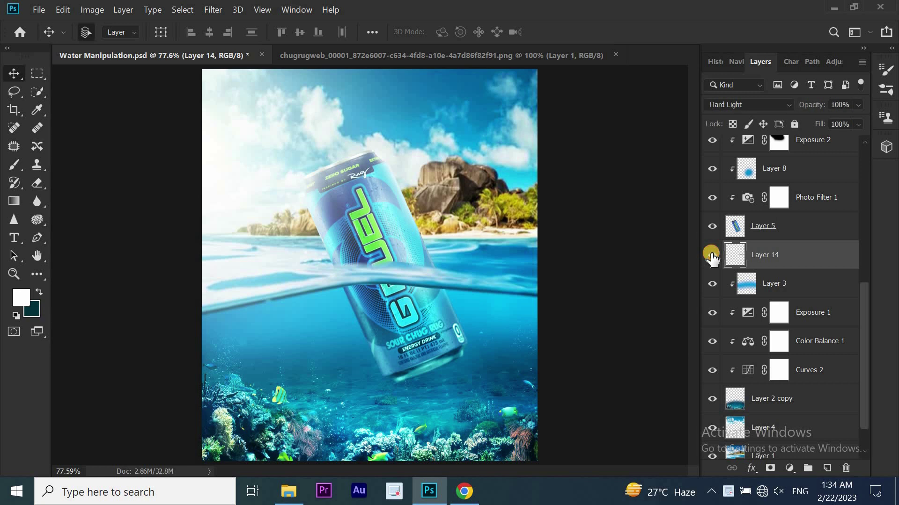
{"action": "left_click", "coordinate": [712, 255]}
Paint a soft white glow around the lower can on a new layer above Layer 3.
{"action": "left_click", "coordinate": [795, 279]}
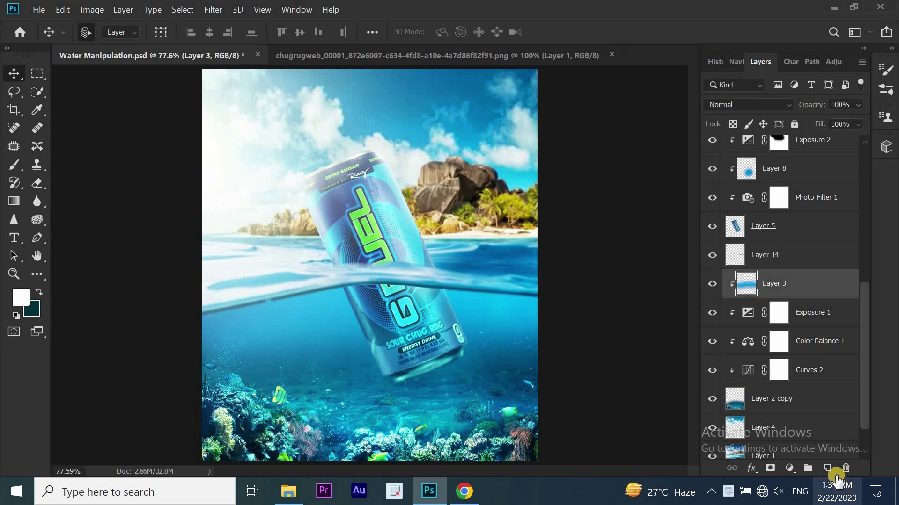
{"action": "left_click", "coordinate": [827, 468]}
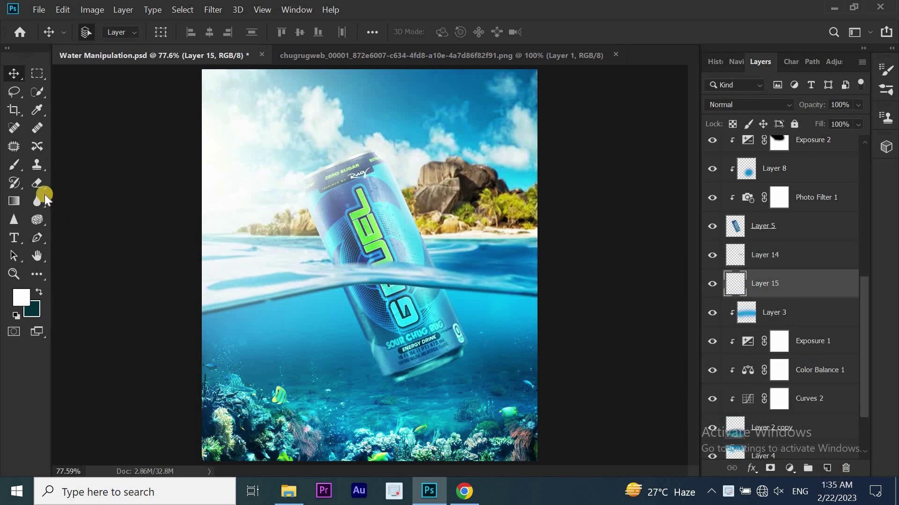
{"action": "left_click", "coordinate": [19, 161]}
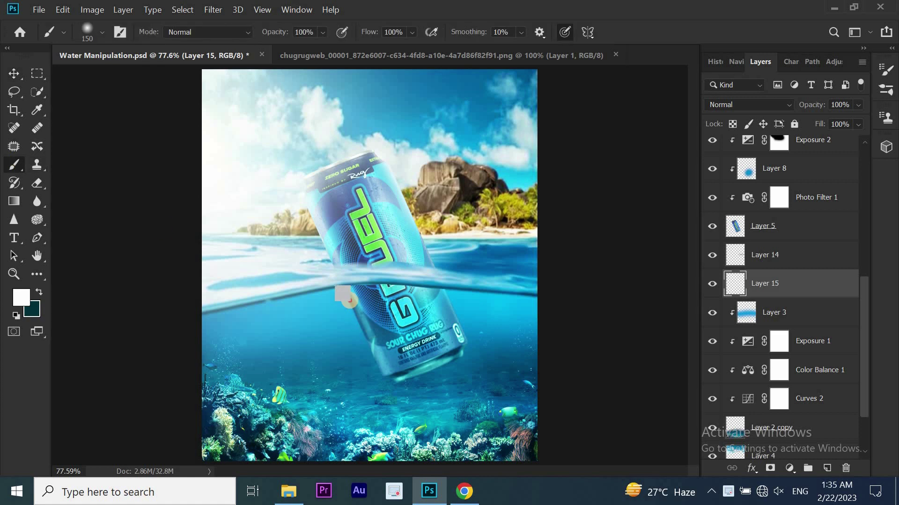
{"action": "mouse_move", "coordinate": [349, 300]}
{"action": "left_mouse_down"}
{"action": "mouse_move", "coordinate": [337, 346]}
{"action": "mouse_move", "coordinate": [349, 372]}
{"action": "mouse_move", "coordinate": [386, 343]}
{"action": "mouse_move", "coordinate": [407, 411]}
{"action": "mouse_move", "coordinate": [455, 401]}
{"action": "mouse_move", "coordinate": [462, 412]}
{"action": "mouse_move", "coordinate": [471, 363]}
{"action": "mouse_move", "coordinate": [505, 373]}
{"action": "mouse_move", "coordinate": [501, 313]}
{"action": "mouse_move", "coordinate": [513, 324]}
{"action": "left_mouse_up"}
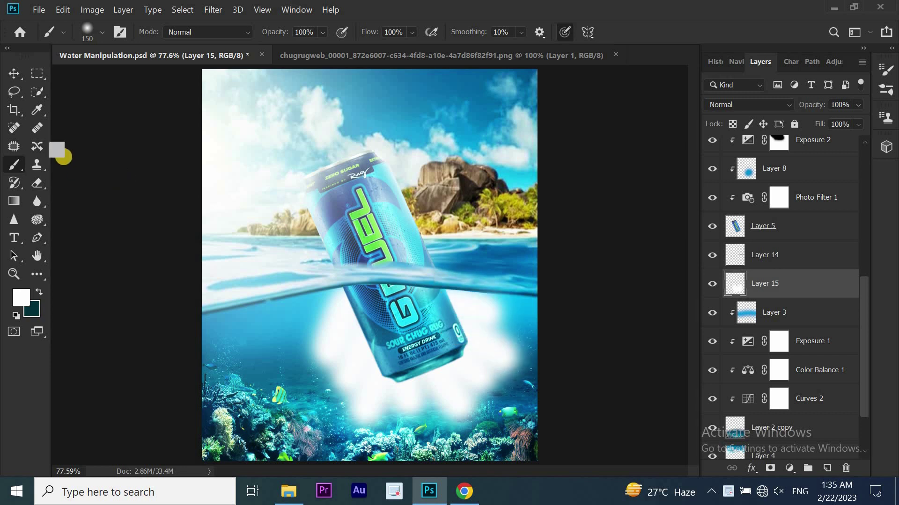
Mask Layer 15 and fade the glow's edges with a 20% opacity brush.
{"action": "left_click", "coordinate": [769, 466]}
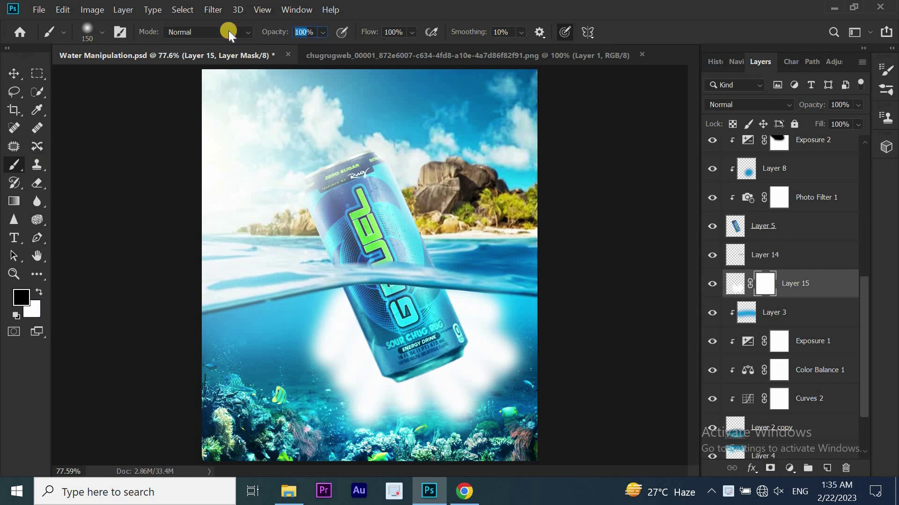
{"action": "key", "text": "2"}
{"action": "left_click_drag", "start_coordinate": [315, 358], "coordinate": [332, 312]}
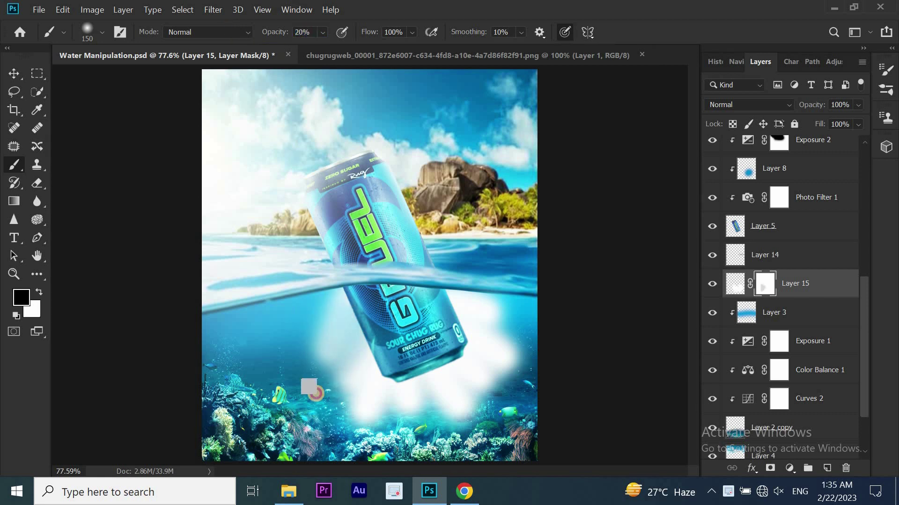
{"action": "mouse_move", "coordinate": [311, 381]}
{"action": "left_mouse_down"}
{"action": "mouse_move", "coordinate": [470, 350]}
{"action": "mouse_move", "coordinate": [325, 414]}
{"action": "left_mouse_up"}
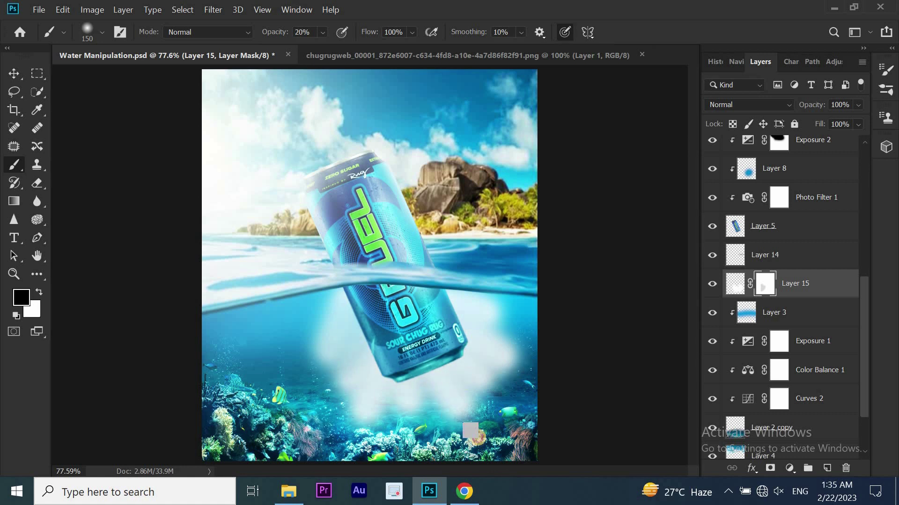
{"action": "left_click_drag", "start_coordinate": [501, 310], "coordinate": [347, 295]}
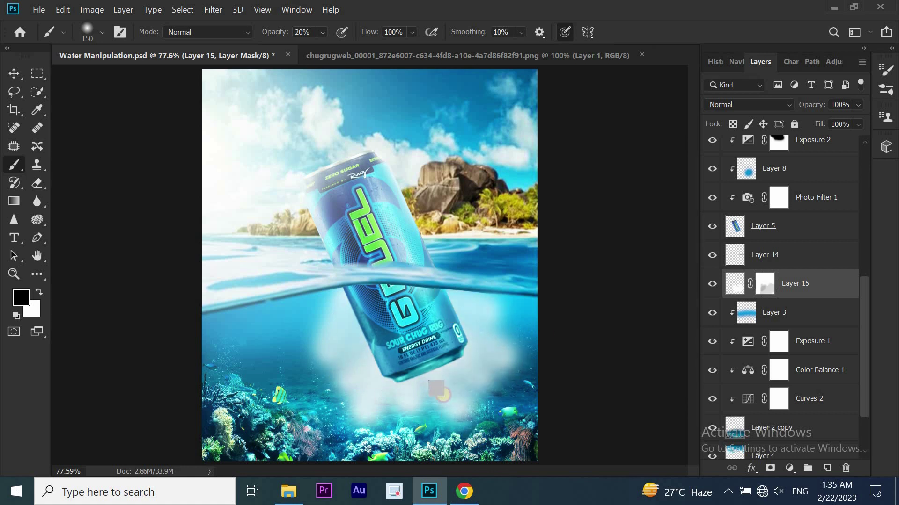
Set Layer 15 to Soft Light and fade more of the glow across the lower image.
{"action": "left_click", "coordinate": [11, 71]}
{"action": "left_click", "coordinate": [808, 288]}
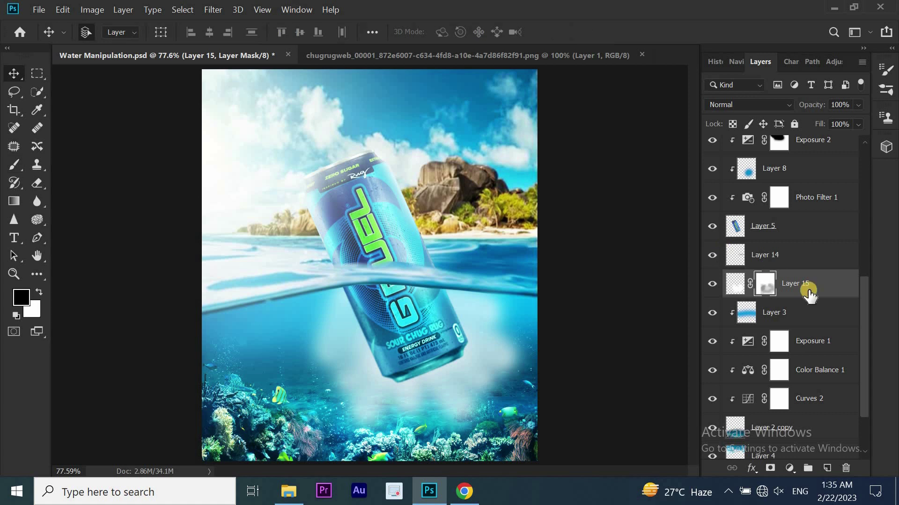
{"action": "left_click", "coordinate": [765, 101]}
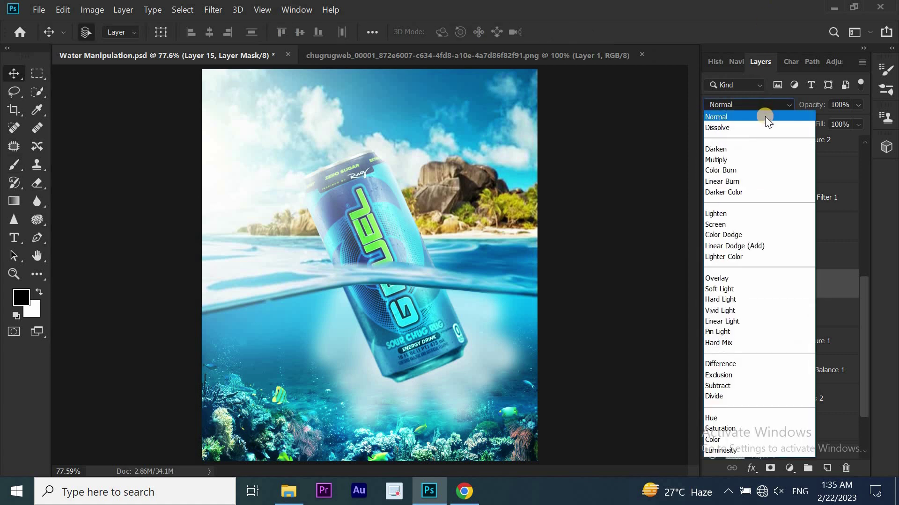
{"action": "left_click", "coordinate": [722, 286]}
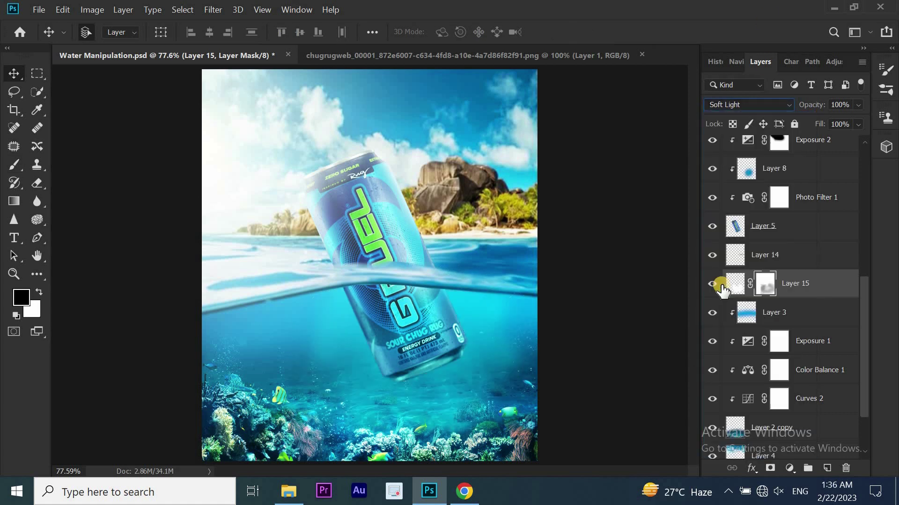
{"action": "key", "text": "b"}
{"action": "left_click_drag", "start_coordinate": [504, 368], "coordinate": [353, 389]}
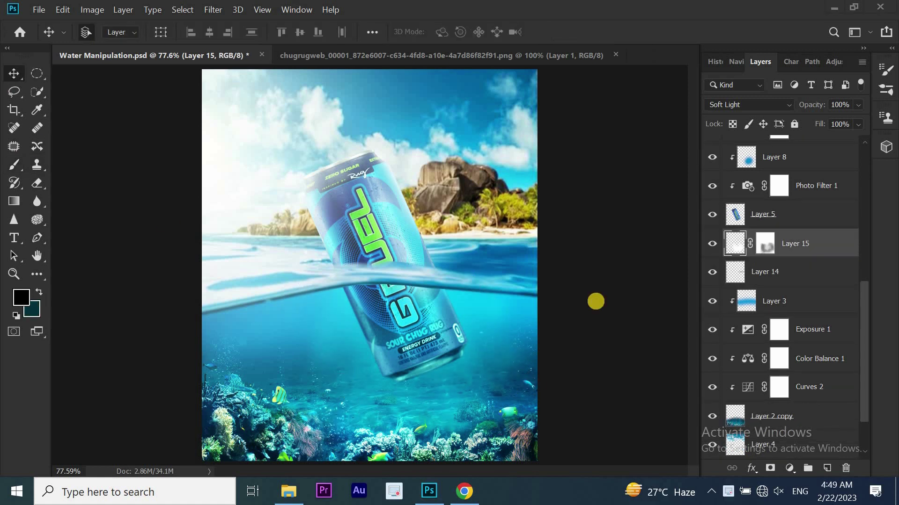
Apply Layer 15's mask permanently and move the layer below Layer 14.
{"action": "right_click", "coordinate": [755, 247]}
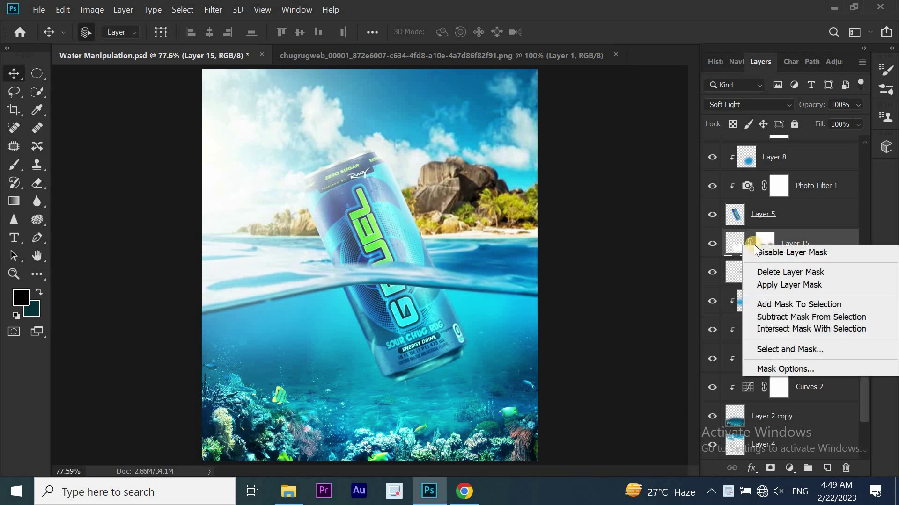
{"action": "left_click", "coordinate": [765, 285]}
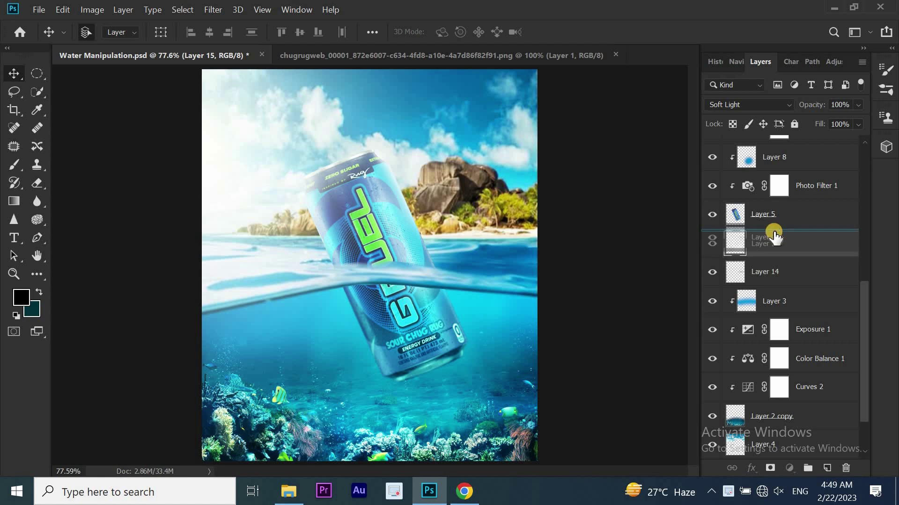
{"action": "left_click_drag", "start_coordinate": [775, 270], "coordinate": [774, 233]}
{"action": "left_click", "coordinate": [787, 269]}
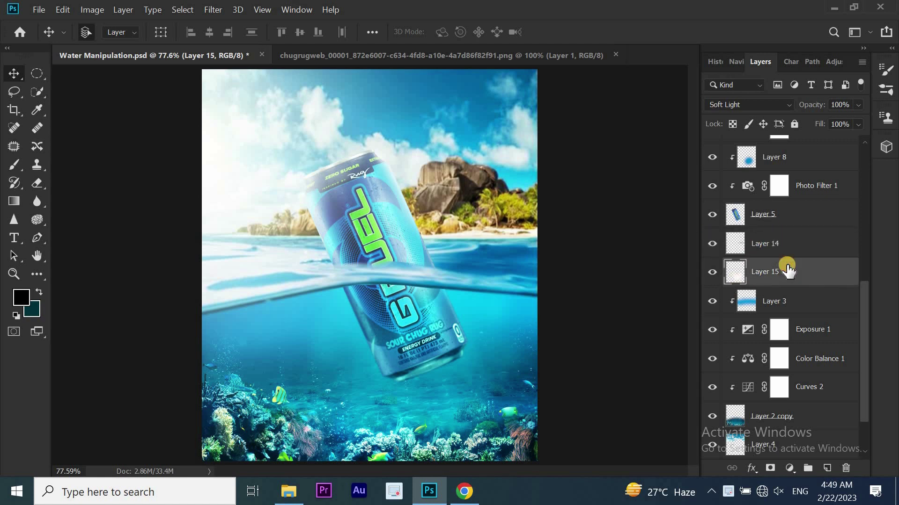
{"action": "left_click", "coordinate": [803, 288]}
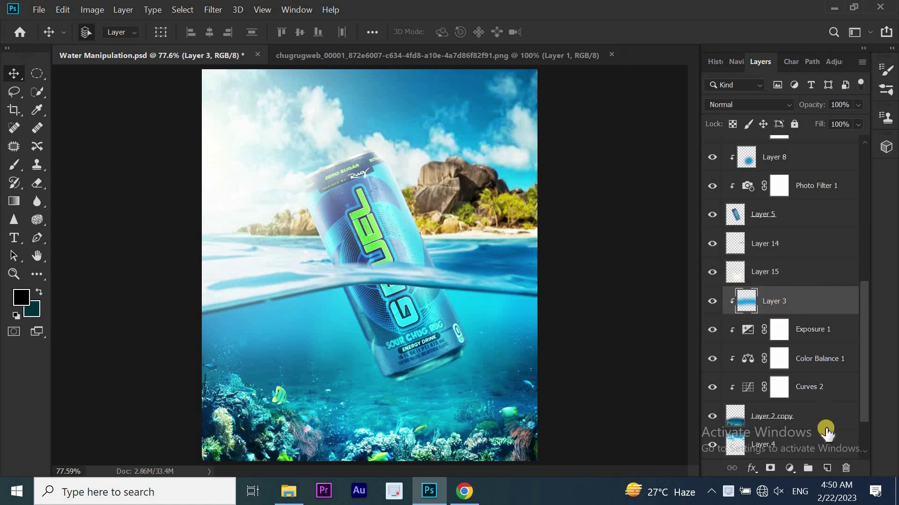
Add a new layer above Layer 3 with a slightly rotated black ellipse beneath the can.
{"action": "left_click", "coordinate": [827, 468]}
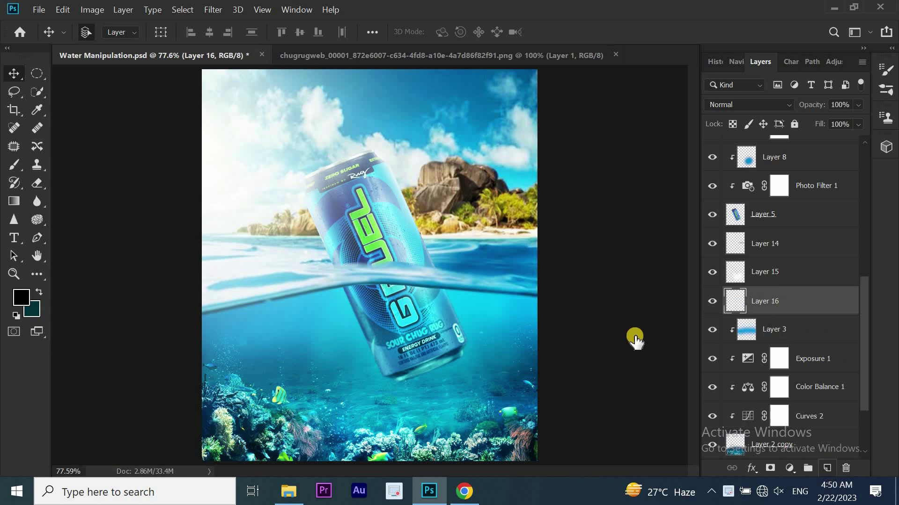
{"action": "left_click", "coordinate": [30, 69]}
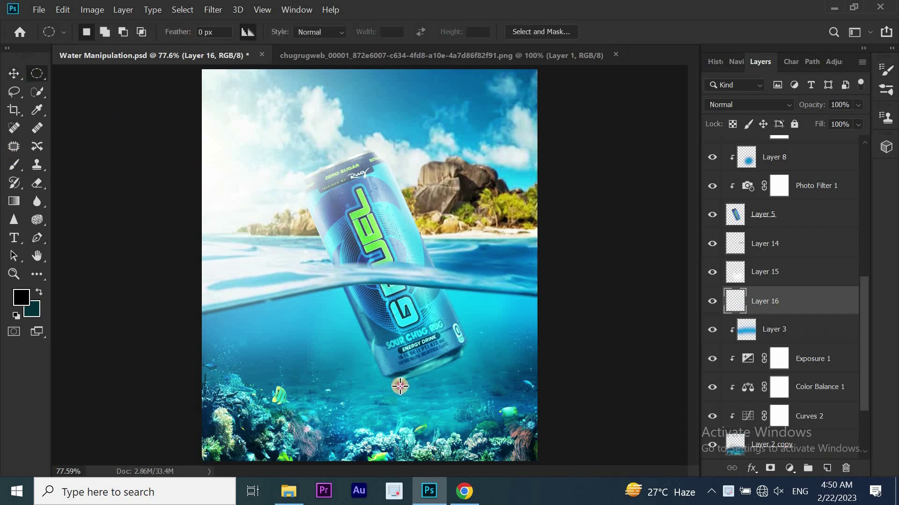
{"action": "left_click_drag", "start_coordinate": [400, 387], "coordinate": [490, 373]}
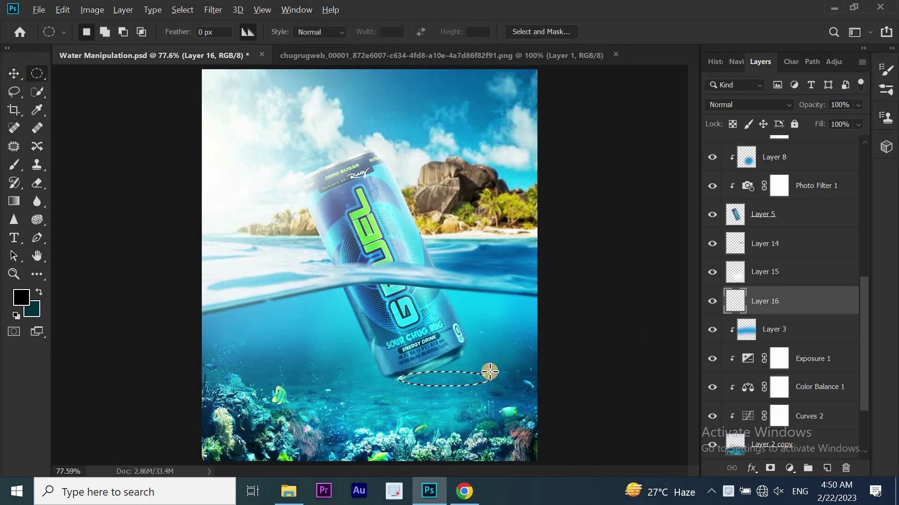
{"action": "key", "text": "alt+BackSpace"}
{"action": "left_click", "coordinate": [14, 74]}
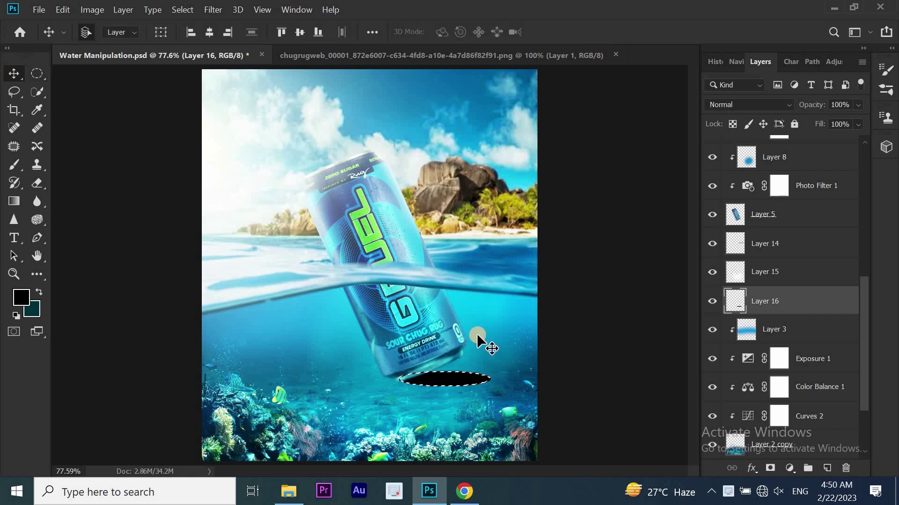
{"action": "key", "text": "ctrl+t"}
{"action": "mouse_move", "coordinate": [508, 361]}
{"action": "left_mouse_down"}
{"action": "mouse_move", "coordinate": [491, 342]}
{"action": "mouse_move", "coordinate": [482, 365]}
{"action": "mouse_move", "coordinate": [455, 371]}
{"action": "left_mouse_up"}
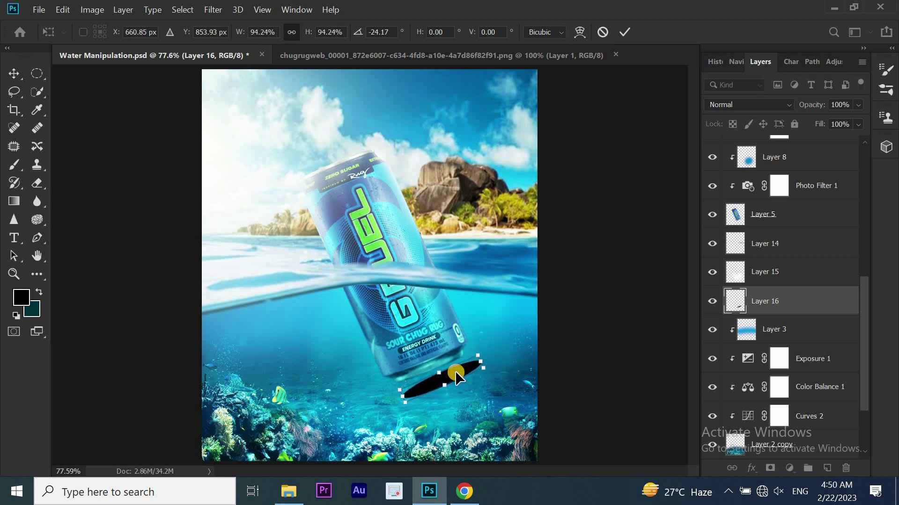
{"action": "left_click", "coordinate": [626, 30]}
Soften the black oval with a roughly 18 px Gaussian Blur and blend it in Hard Light.
{"action": "left_click", "coordinate": [213, 9]}
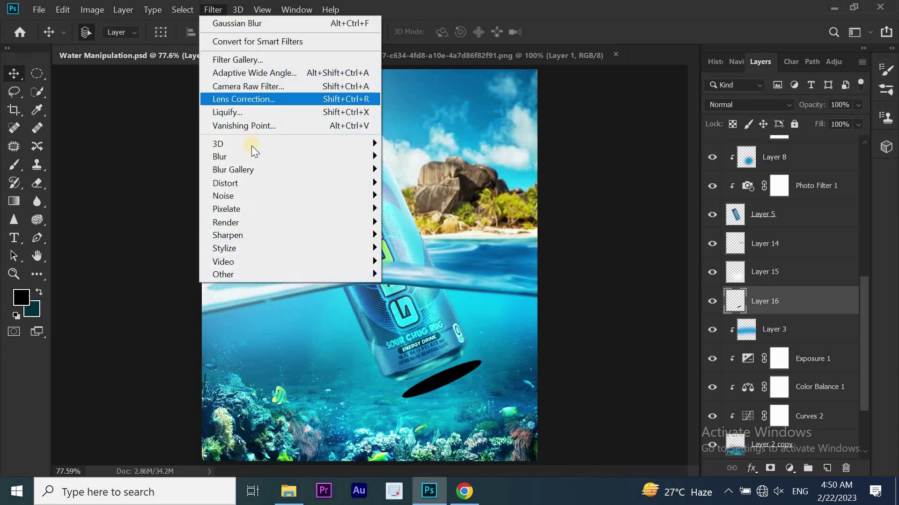
{"action": "mouse_move", "coordinate": [220, 155]}
{"action": "left_click", "coordinate": [443, 210]}
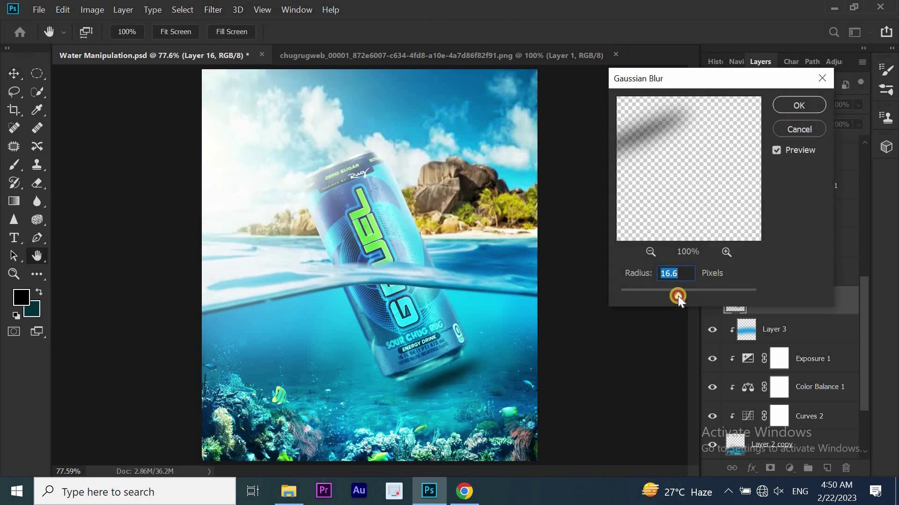
{"action": "left_click_drag", "start_coordinate": [678, 296], "coordinate": [678, 295]}
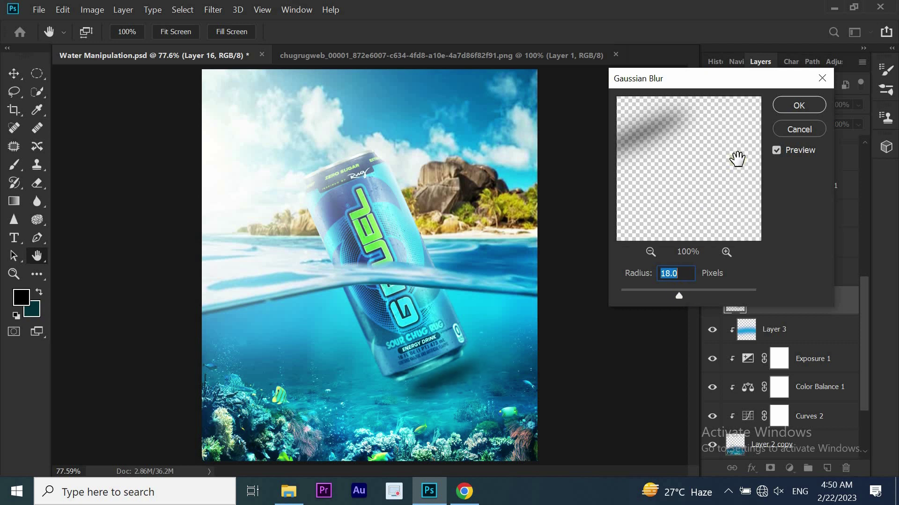
{"action": "left_click", "coordinate": [799, 106]}
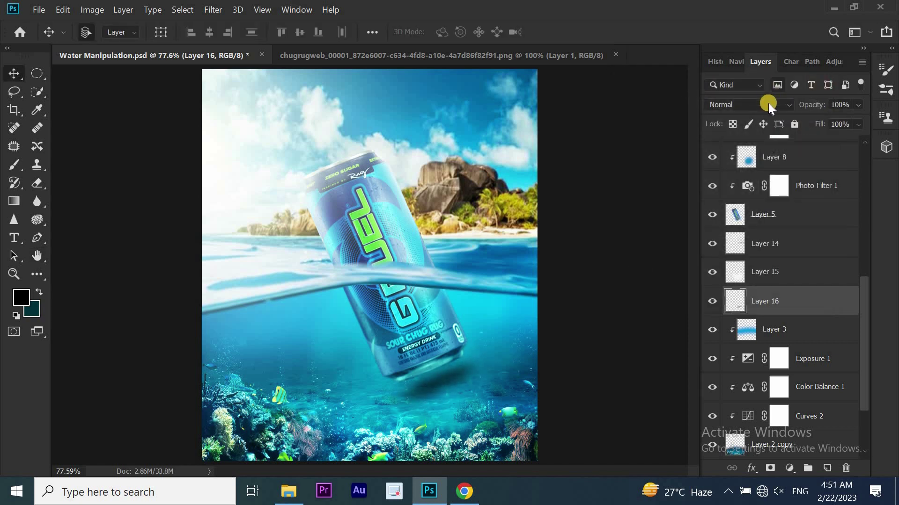
{"action": "left_click", "coordinate": [768, 104]}
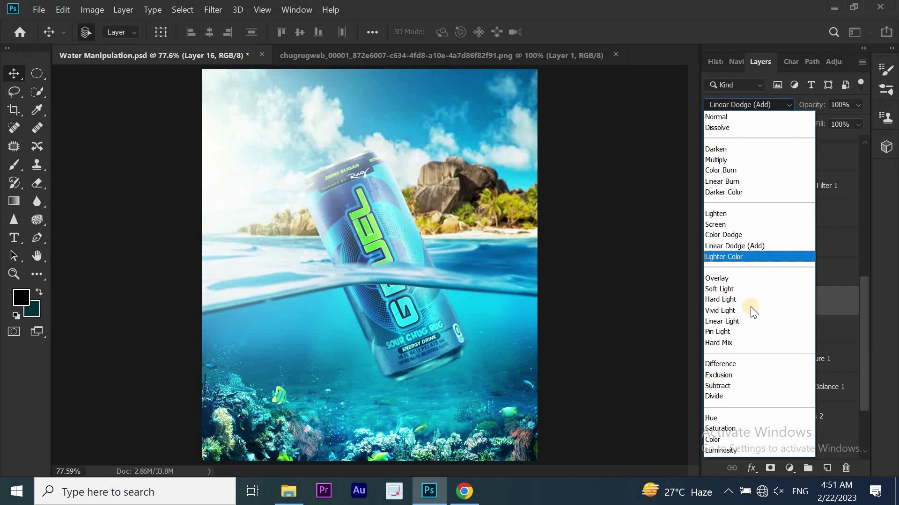
{"action": "left_click", "coordinate": [750, 299]}
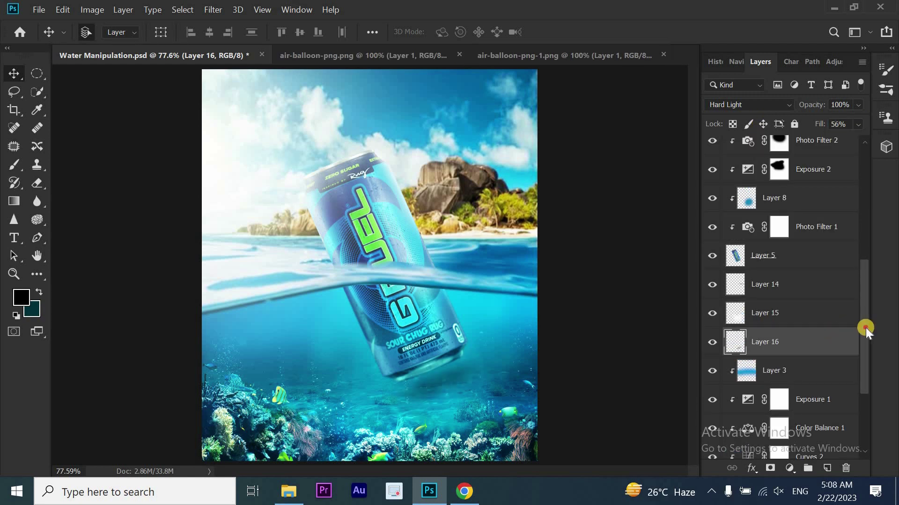
Drag the red and striped balloon images into the poster above Layer 6.
{"action": "left_click_drag", "start_coordinate": [864, 327], "coordinate": [861, 140]}
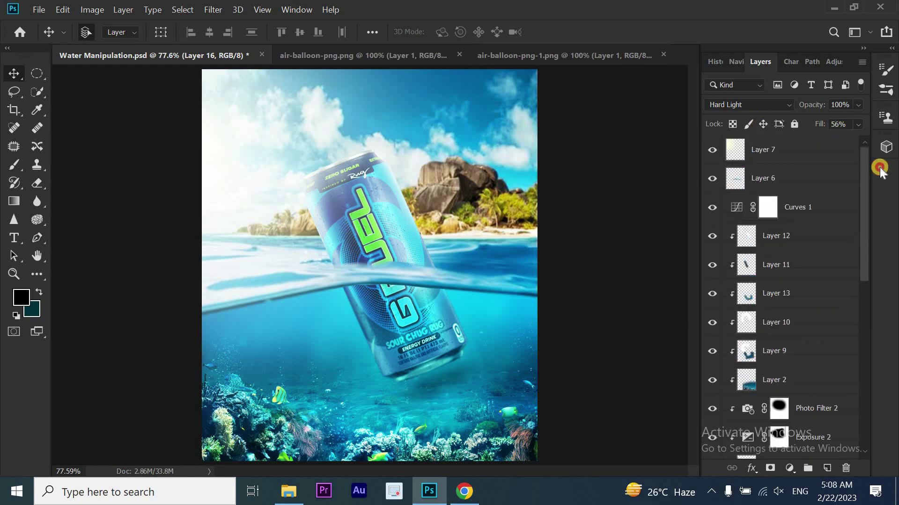
{"action": "left_click", "coordinate": [756, 182]}
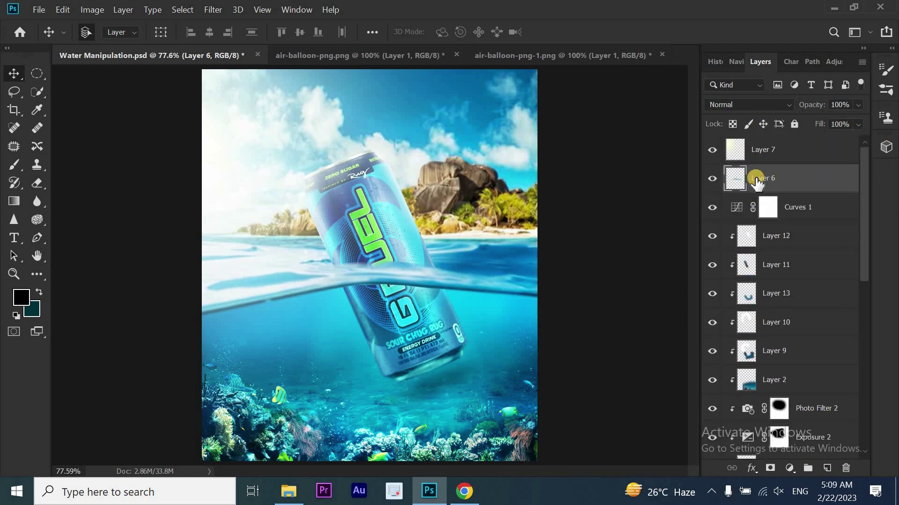
{"action": "left_click", "coordinate": [404, 57]}
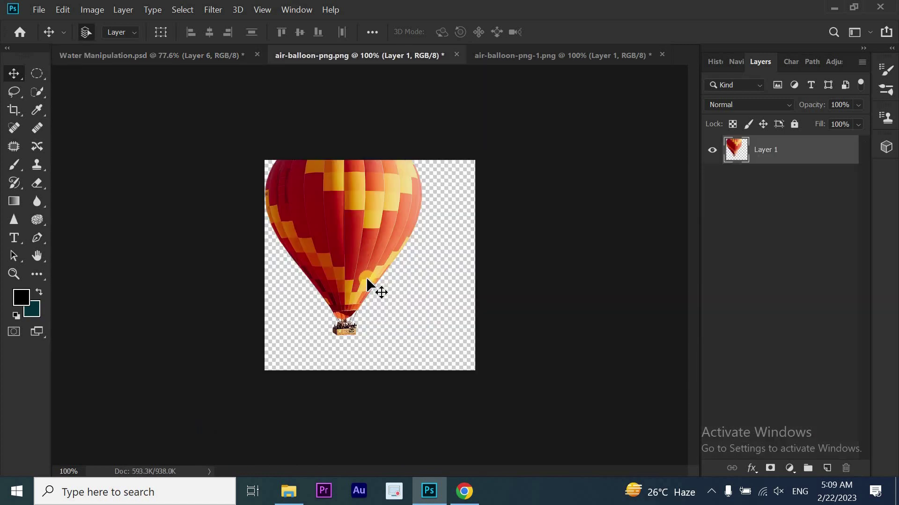
{"action": "mouse_move", "coordinate": [318, 193]}
{"action": "left_mouse_down"}
{"action": "mouse_move", "coordinate": [220, 84]}
{"action": "mouse_move", "coordinate": [264, 147]}
{"action": "left_mouse_up"}
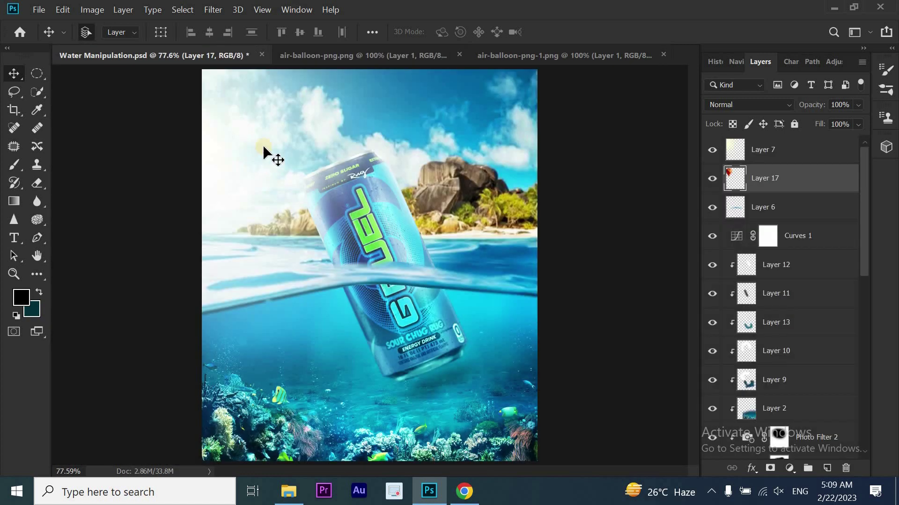
{"action": "left_click", "coordinate": [530, 52]}
{"action": "mouse_move", "coordinate": [424, 216]}
{"action": "left_mouse_down"}
{"action": "mouse_move", "coordinate": [202, 29]}
{"action": "mouse_move", "coordinate": [197, 57]}
{"action": "left_mouse_up"}
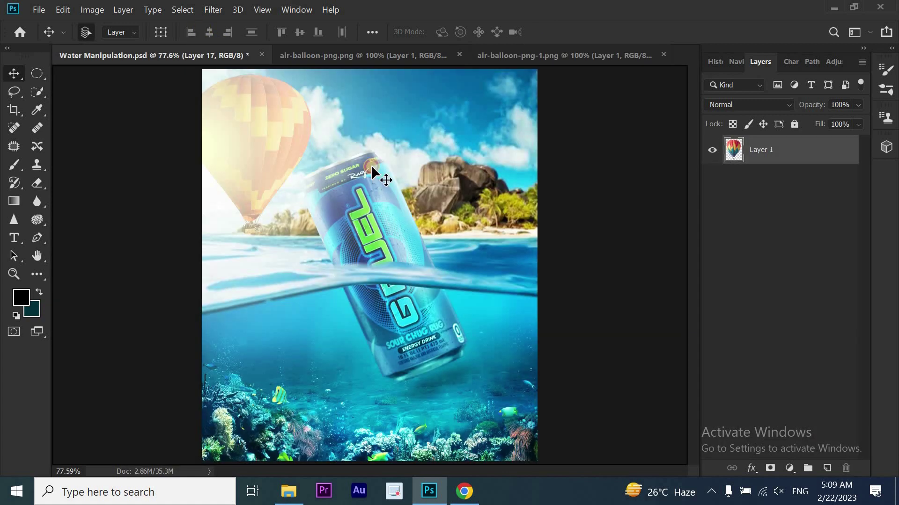
{"action": "left_click_drag", "start_coordinate": [260, 85], "coordinate": [371, 164]}
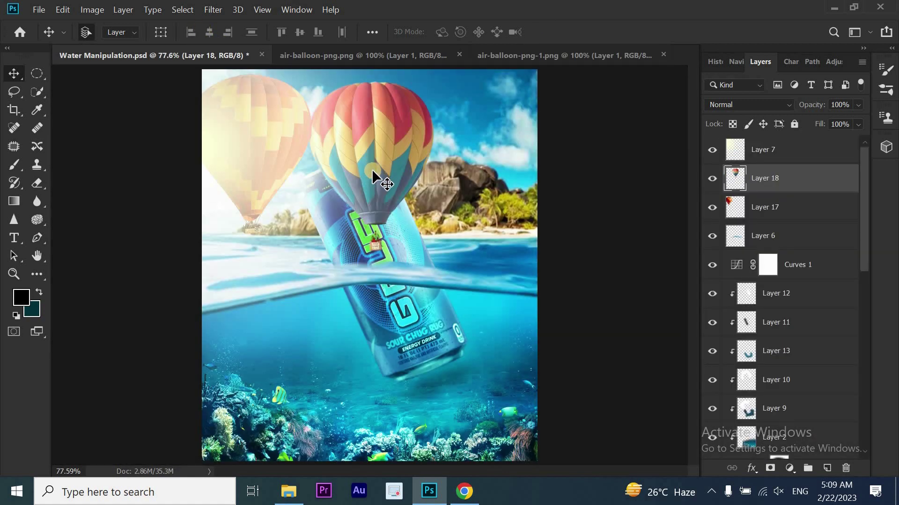
Hide the white haze Layer 7, then rotate and shrink the striped balloon.
{"action": "left_click", "coordinate": [712, 149]}
{"action": "left_click", "coordinate": [712, 149]}
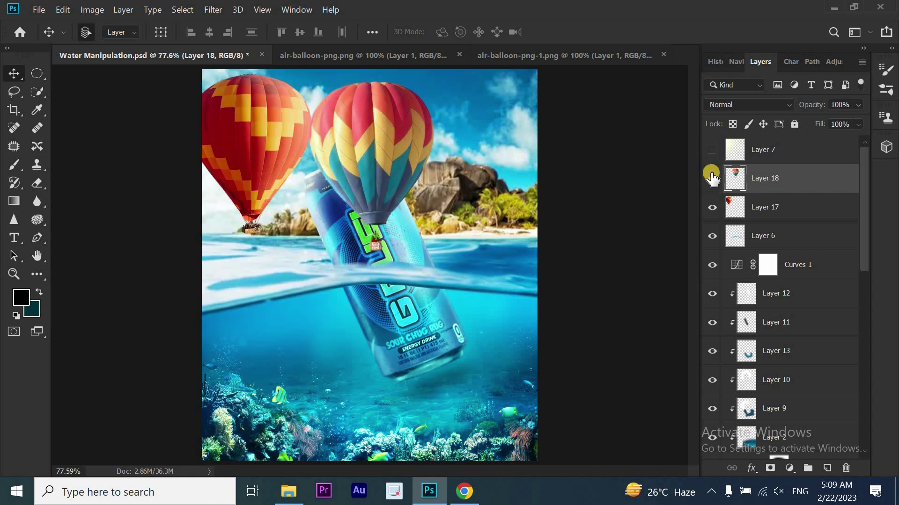
{"action": "key", "text": "ctrl+t"}
{"action": "mouse_move", "coordinate": [440, 255]}
{"action": "left_mouse_down"}
{"action": "mouse_move", "coordinate": [405, 263]}
{"action": "mouse_move", "coordinate": [368, 164]}
{"action": "left_mouse_up"}
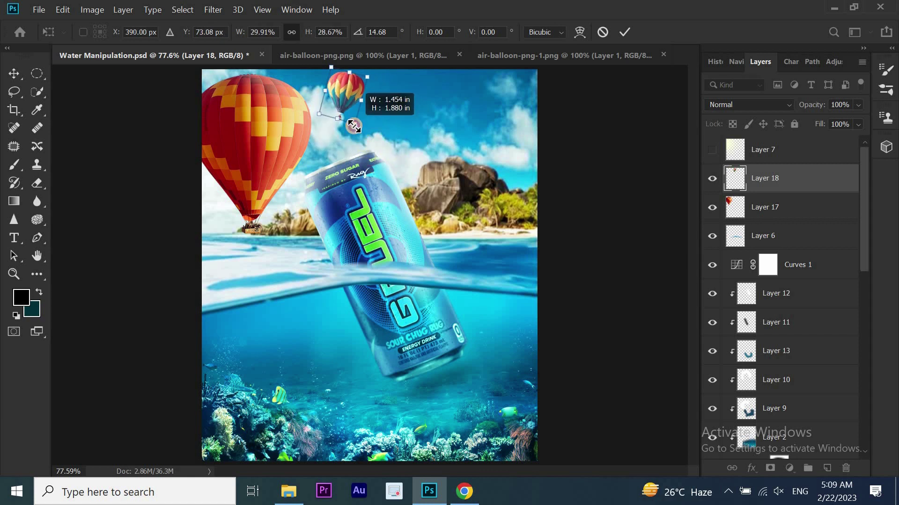
{"action": "left_click_drag", "start_coordinate": [368, 164], "coordinate": [353, 120]}
{"action": "left_click", "coordinate": [630, 34]}
Scale the red balloon into the top-left sky and fine-tune the striped balloon's size.
{"action": "left_click", "coordinate": [764, 207]}
{"action": "key", "text": "ctrl+t"}
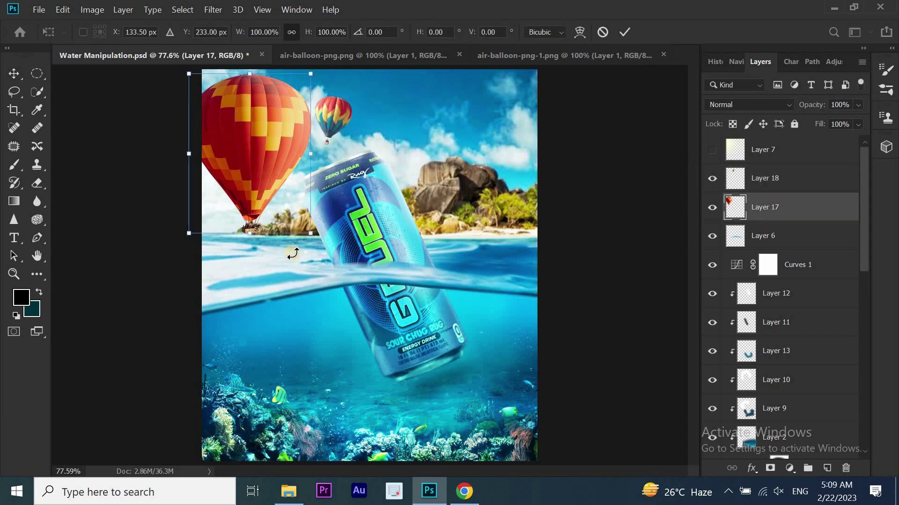
{"action": "left_click_drag", "start_coordinate": [326, 236], "coordinate": [227, 122]}
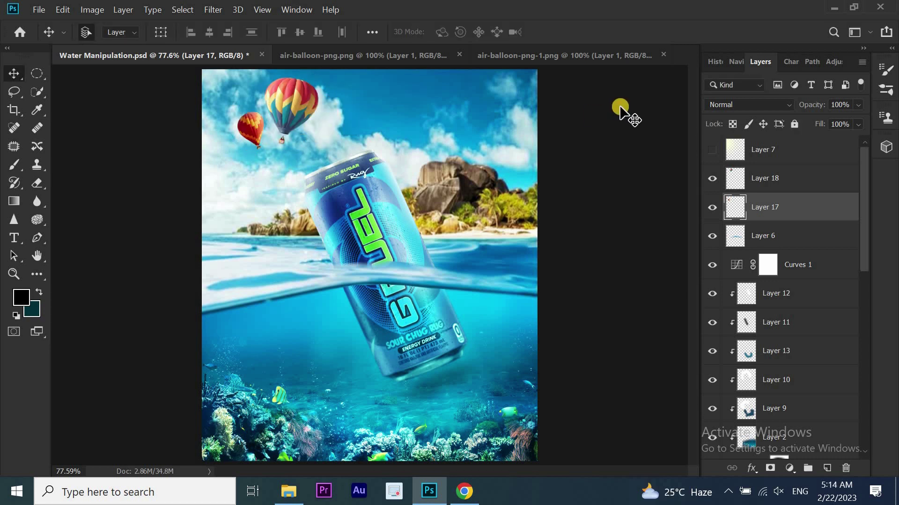
{"action": "left_click", "coordinate": [765, 178]}
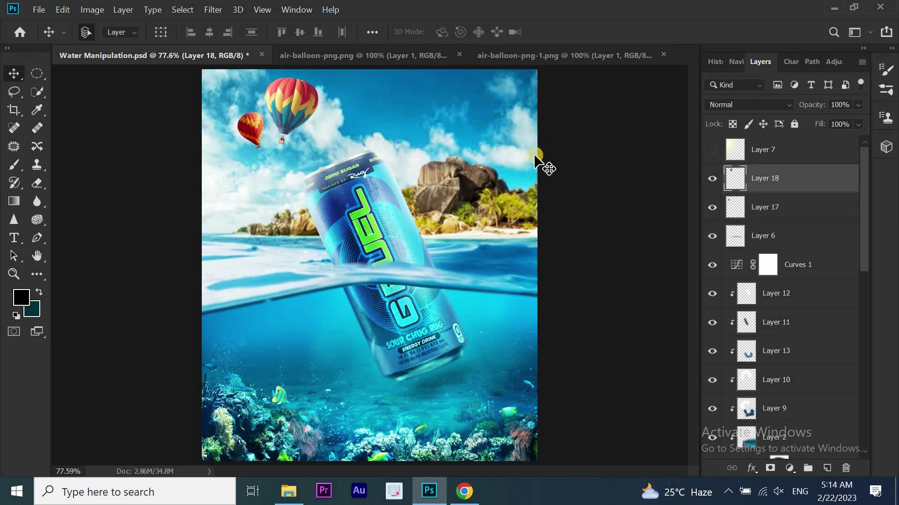
{"action": "key", "text": "ctrl+t"}
{"action": "left_click_drag", "start_coordinate": [317, 111], "coordinate": [313, 111]}
{"action": "left_click_drag", "start_coordinate": [313, 144], "coordinate": [321, 147]}
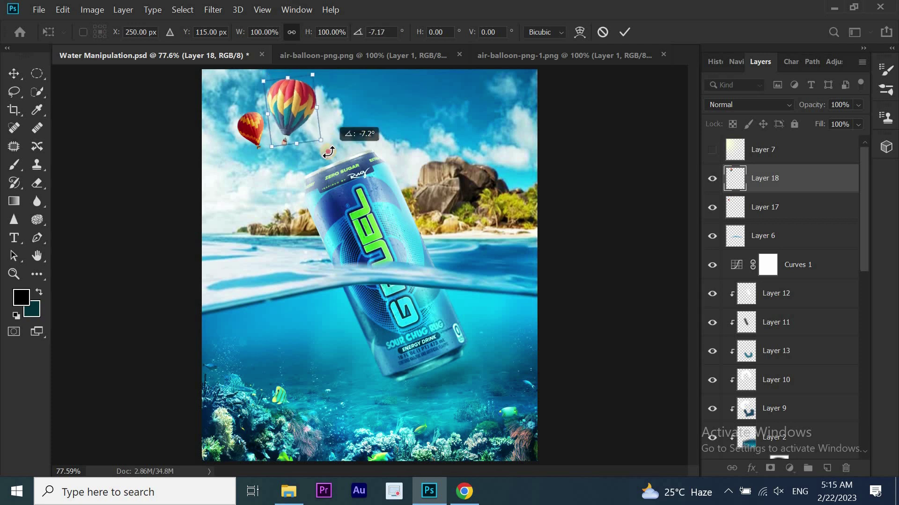
{"action": "key", "text": "Return"}
Merge balloon Layers 17 and 18 into one layer.
{"action": "left_click", "coordinate": [780, 207], "text": "shift"}
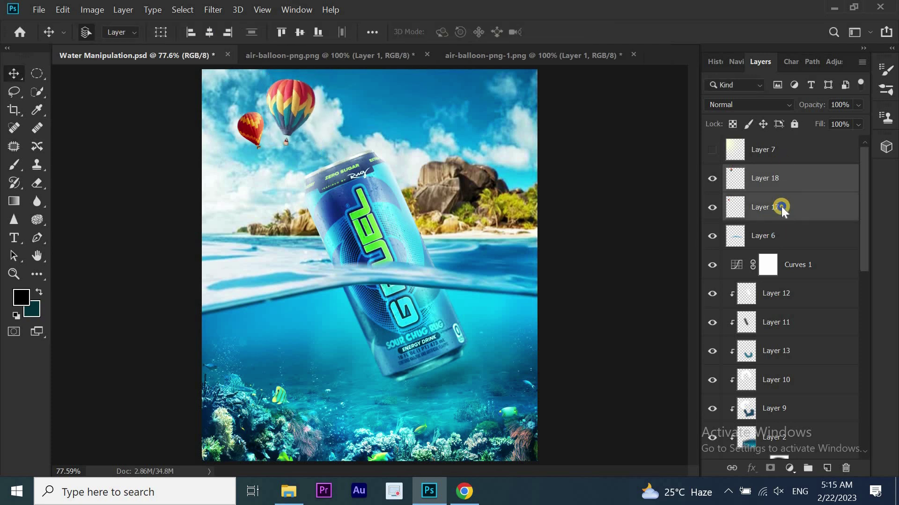
{"action": "right_click", "coordinate": [782, 206]}
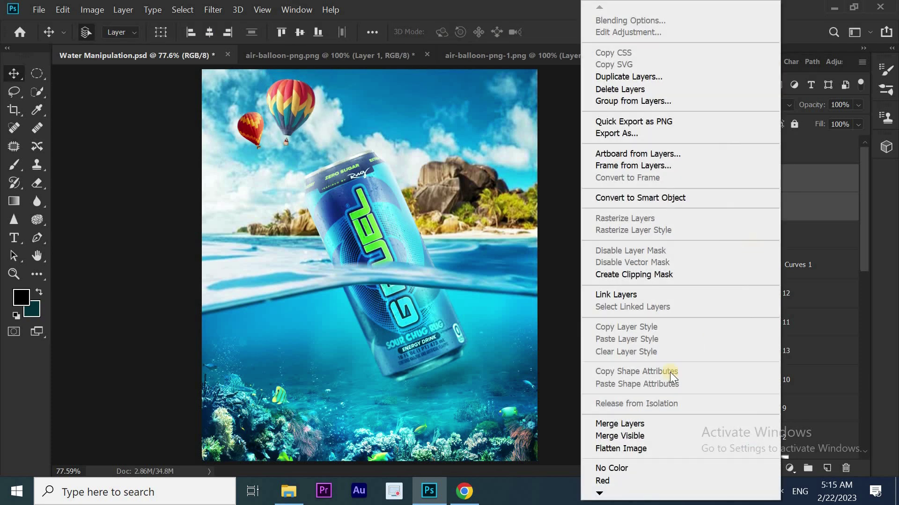
{"action": "left_click", "coordinate": [643, 425]}
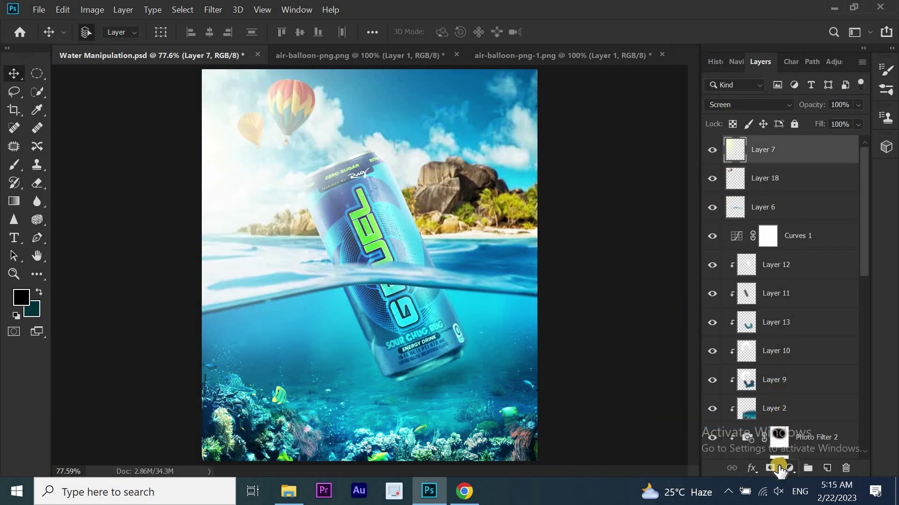
Mask the haze Layer 7 and paint it away from the balloons with black.
{"action": "left_click", "coordinate": [770, 468]}
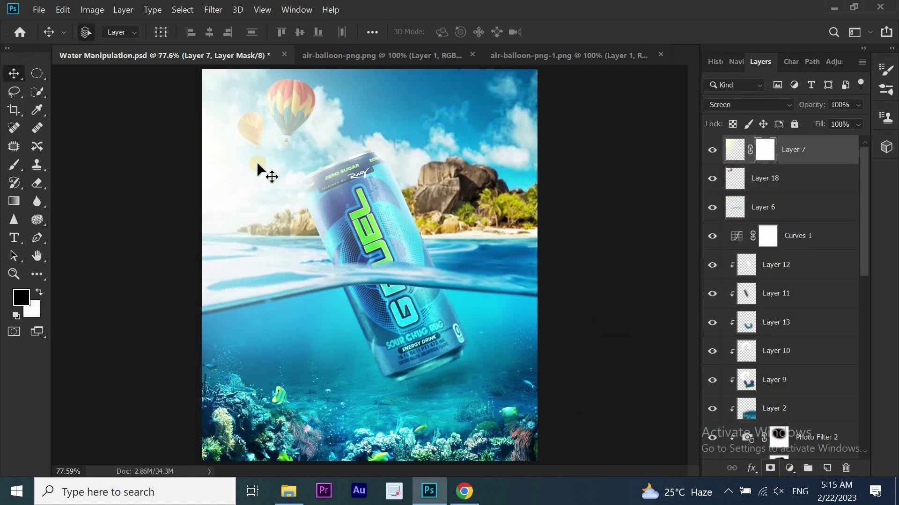
{"action": "left_click", "coordinate": [15, 166]}
{"action": "mouse_move", "coordinate": [272, 131]}
{"action": "left_mouse_down"}
{"action": "mouse_move", "coordinate": [239, 123]}
{"action": "mouse_move", "coordinate": [295, 94]}
{"action": "mouse_move", "coordinate": [283, 90]}
{"action": "left_mouse_up"}
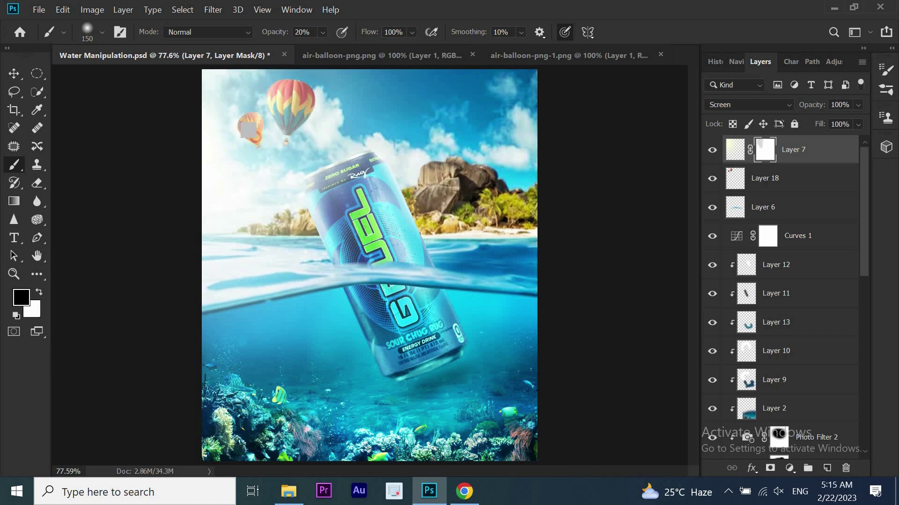
{"action": "left_click", "coordinate": [14, 73]}
{"action": "left_click", "coordinate": [804, 174]}
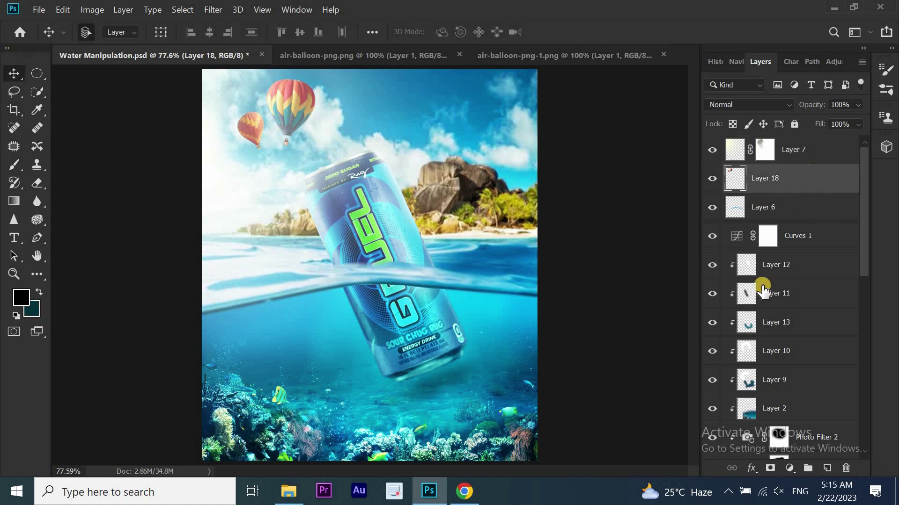
{"action": "left_click", "coordinate": [791, 468]}
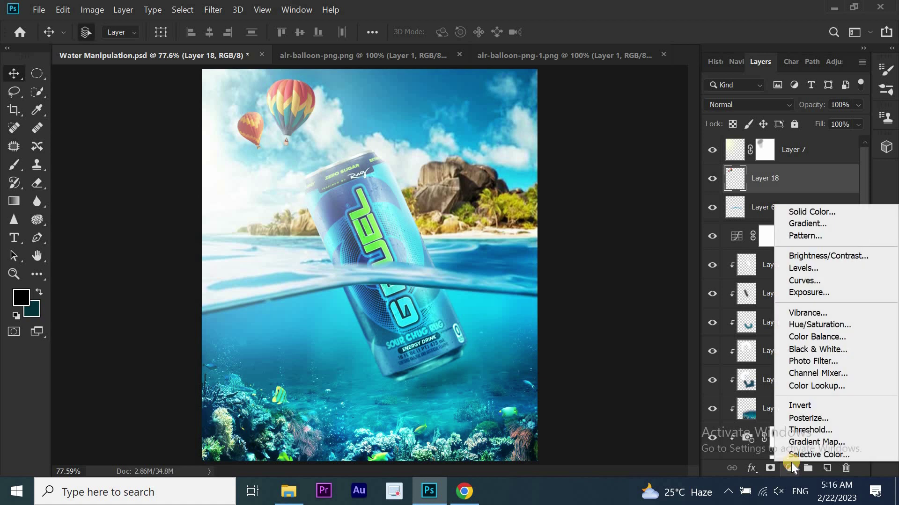
Clip a Curves 3 S-curve to the balloons, then add an empty clipped Layer 19.
{"action": "left_click", "coordinate": [807, 280]}
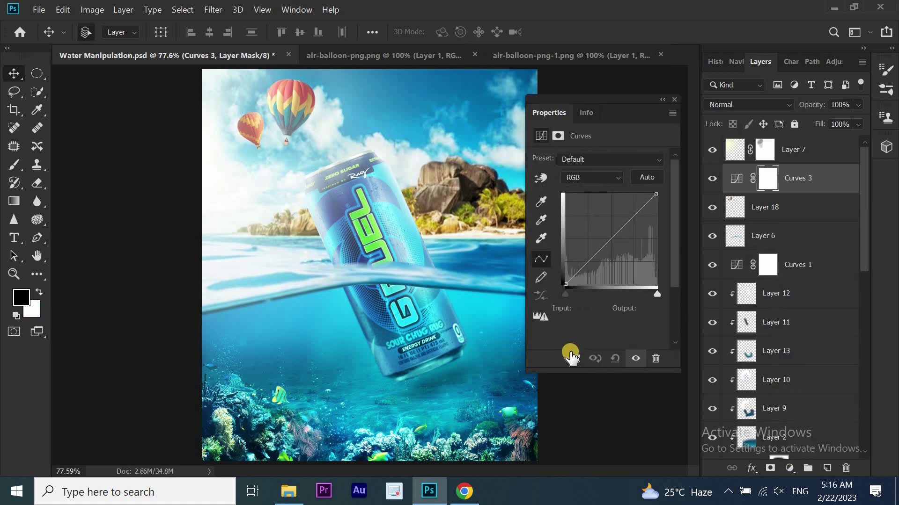
{"action": "left_click", "coordinate": [570, 355]}
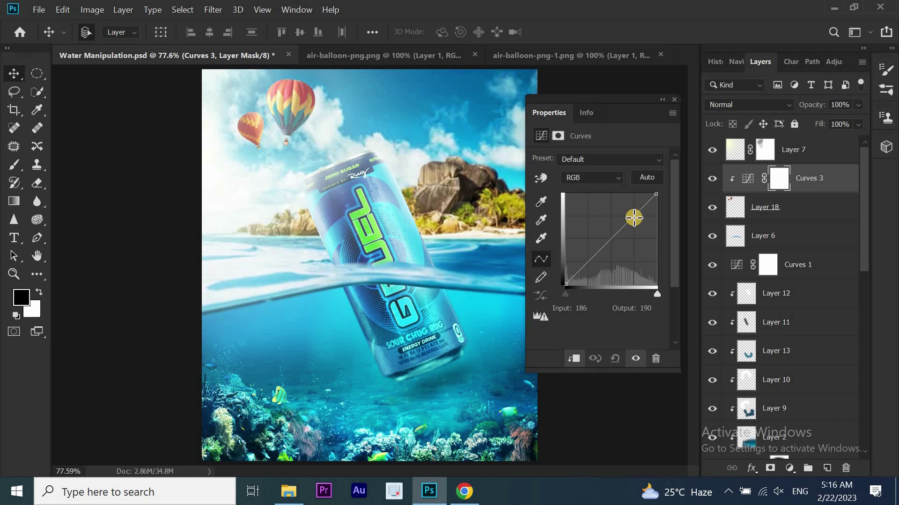
{"action": "left_click_drag", "start_coordinate": [633, 217], "coordinate": [628, 214]}
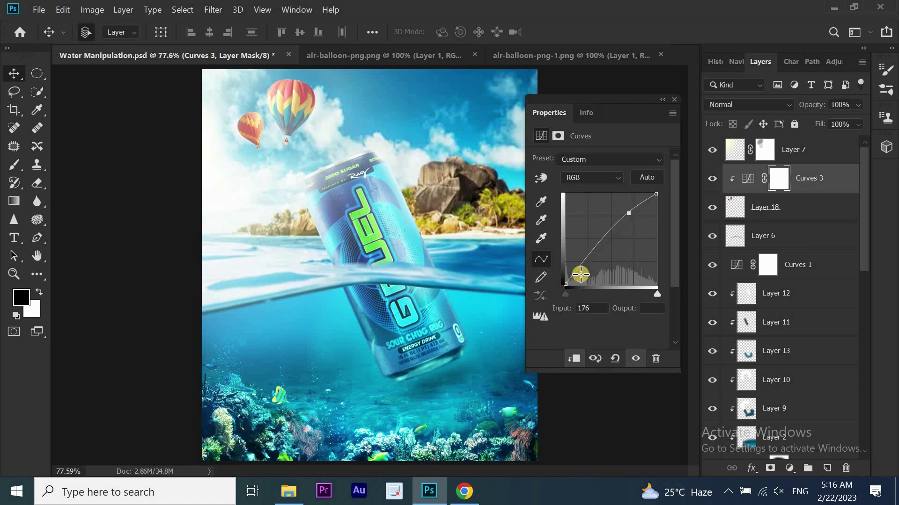
{"action": "left_click_drag", "start_coordinate": [584, 264], "coordinate": [586, 270]}
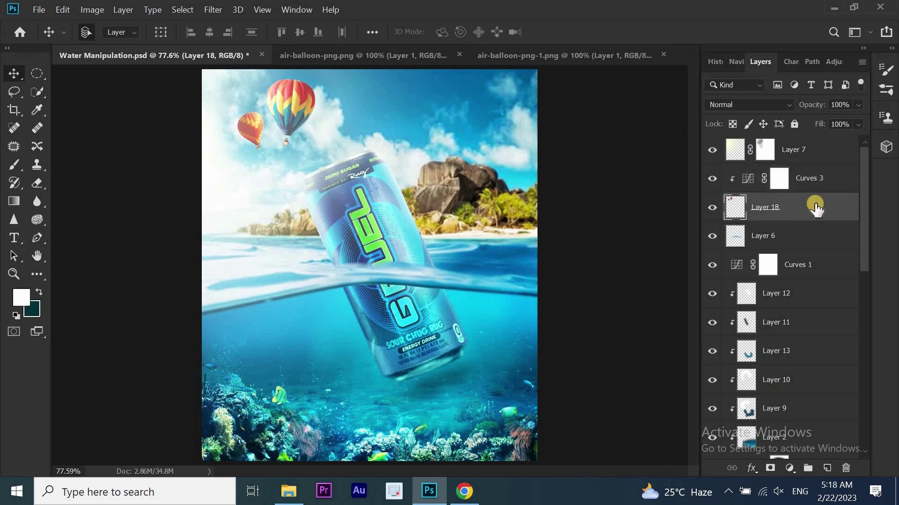
{"action": "left_click", "coordinate": [826, 468]}
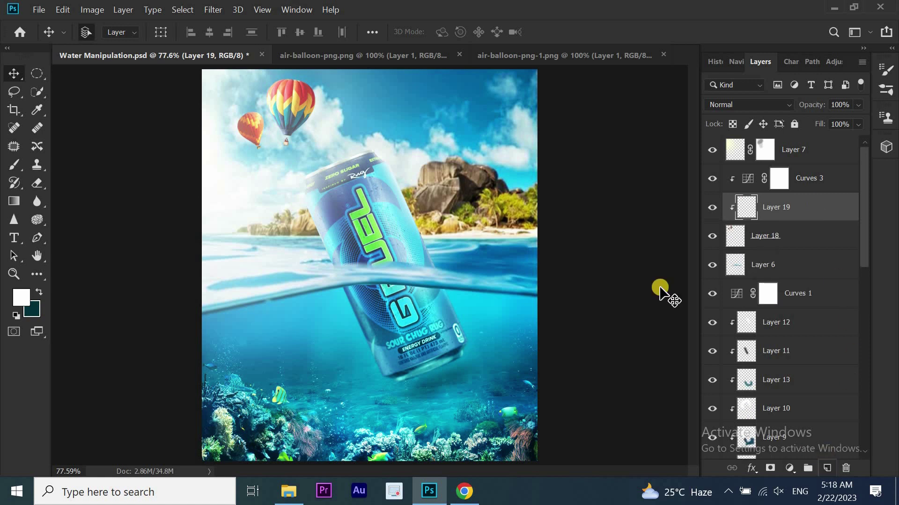
At 200% zoom, brush soft white light along the small balloon's left edge on Layer 19.
{"action": "left_click", "coordinate": [13, 164]}
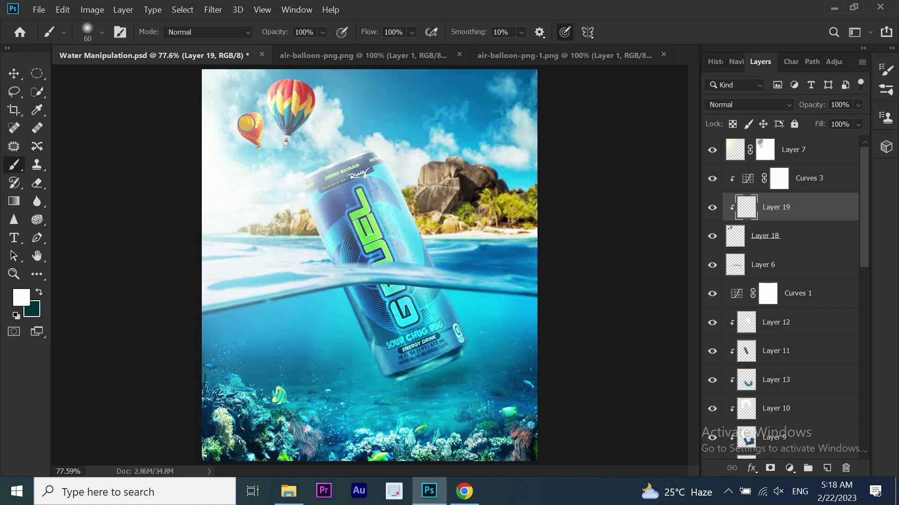
{"action": "key", "text": "ctrl+1"}
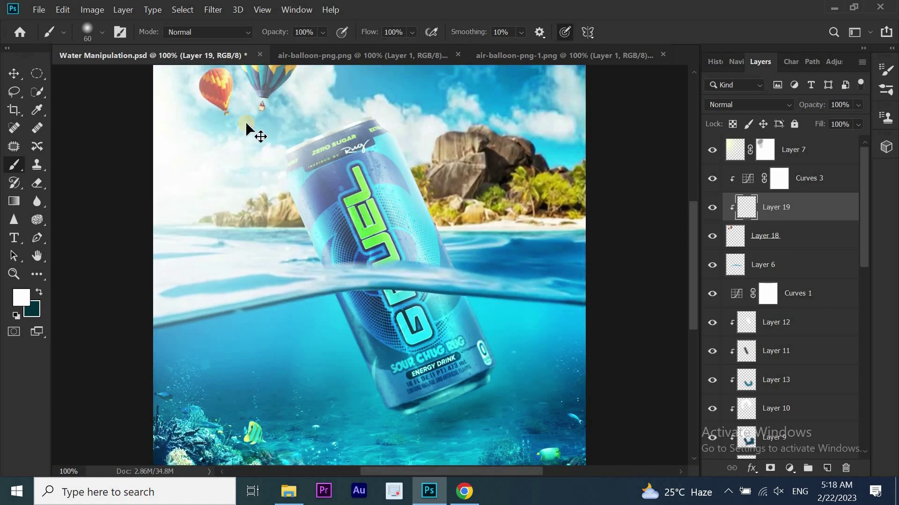
{"action": "key", "text": "ctrl+plus"}
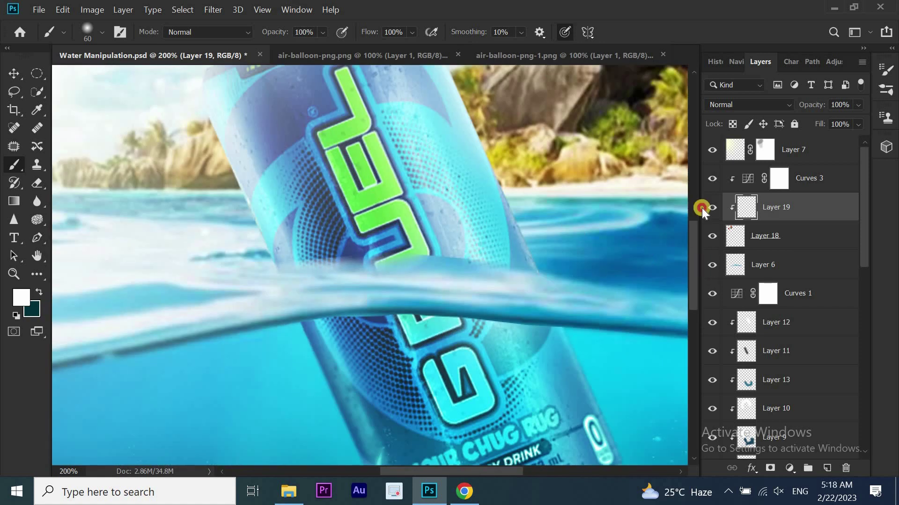
{"action": "left_click", "coordinate": [701, 207]}
{"action": "left_click_drag", "start_coordinate": [459, 471], "coordinate": [393, 465]}
{"action": "mouse_move", "coordinate": [219, 160]}
{"action": "left_mouse_down"}
{"action": "mouse_move", "coordinate": [210, 201]}
{"action": "mouse_move", "coordinate": [228, 221]}
{"action": "left_mouse_up"}
{"action": "left_click_drag", "start_coordinate": [291, 75], "coordinate": [300, 172]}
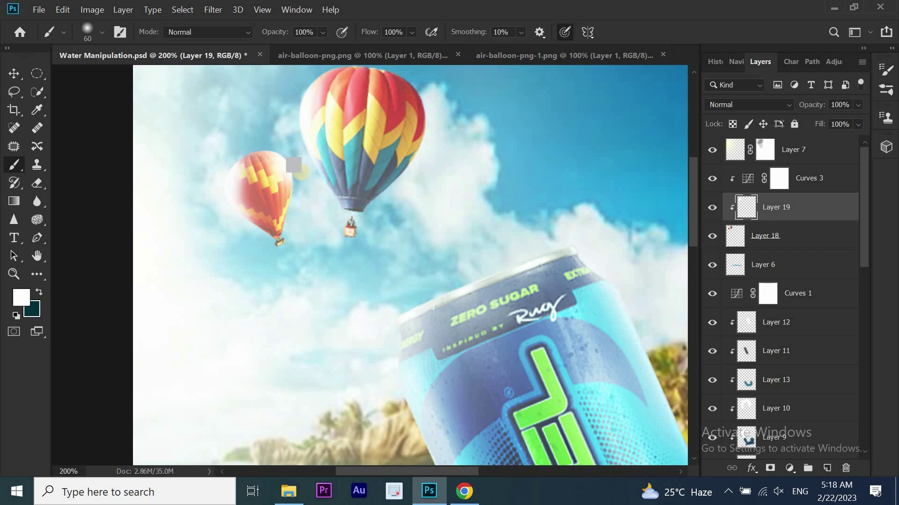
Set Layer 19 to Overlay, add a layer mask, and paint black over the larger balloon.
{"action": "left_click", "coordinate": [760, 107]}
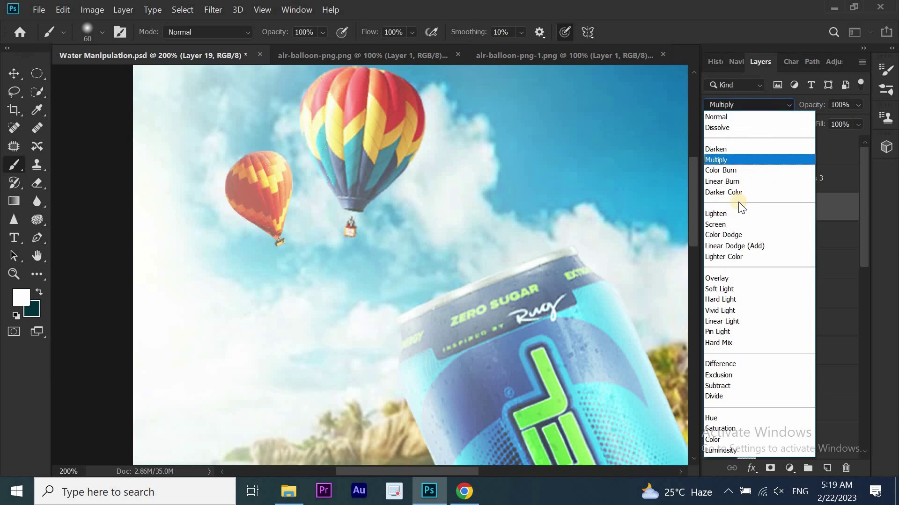
{"action": "left_click", "coordinate": [729, 279]}
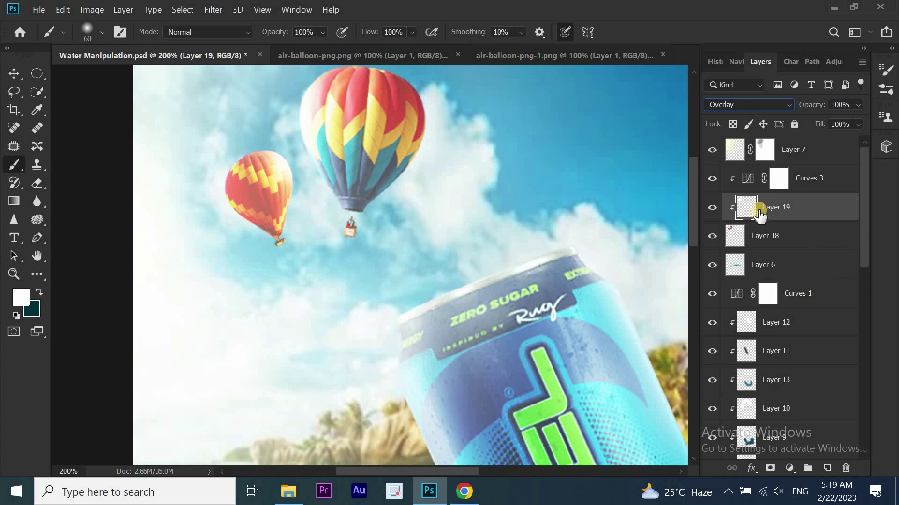
{"action": "left_click", "coordinate": [769, 466]}
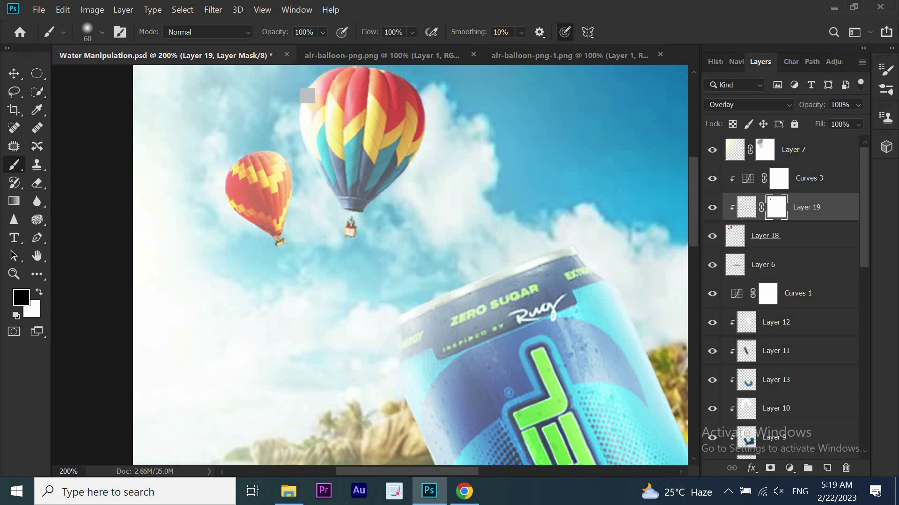
{"action": "left_click_drag", "start_coordinate": [313, 154], "coordinate": [308, 126]}
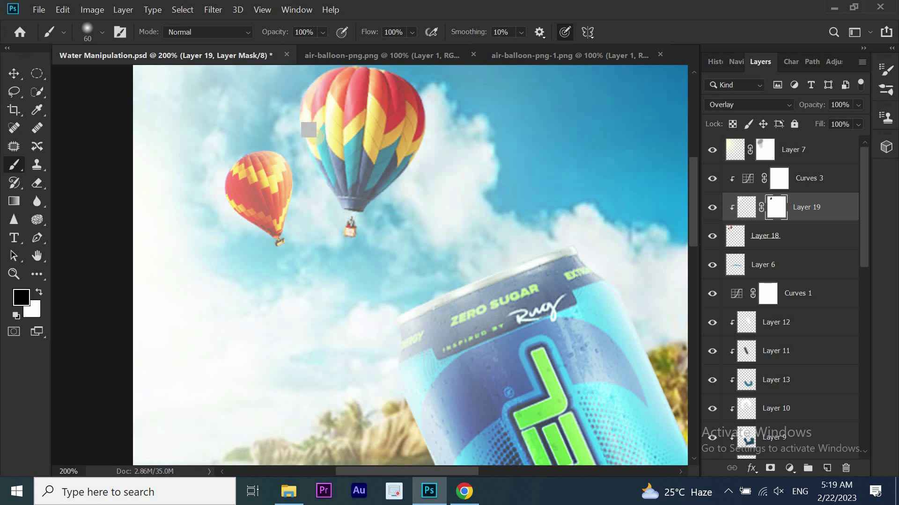
{"action": "key", "text": "x"}
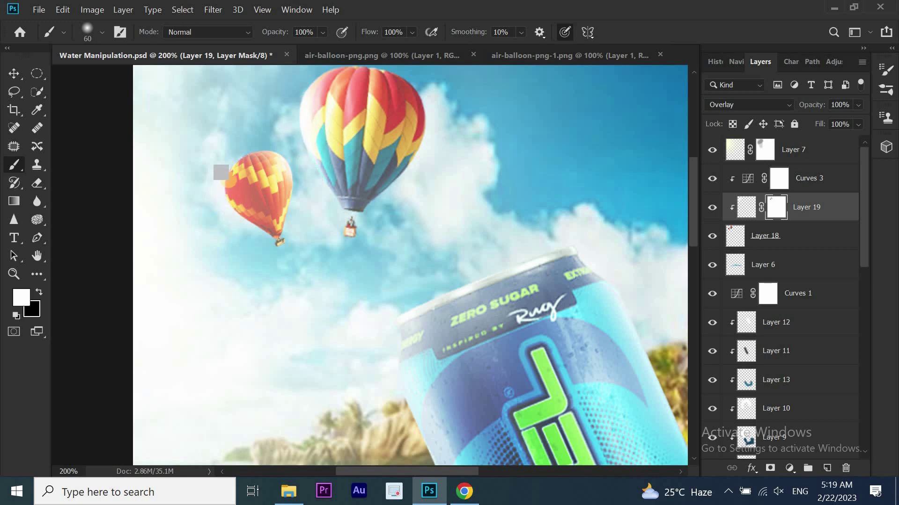
{"action": "left_click", "coordinate": [55, 75]}
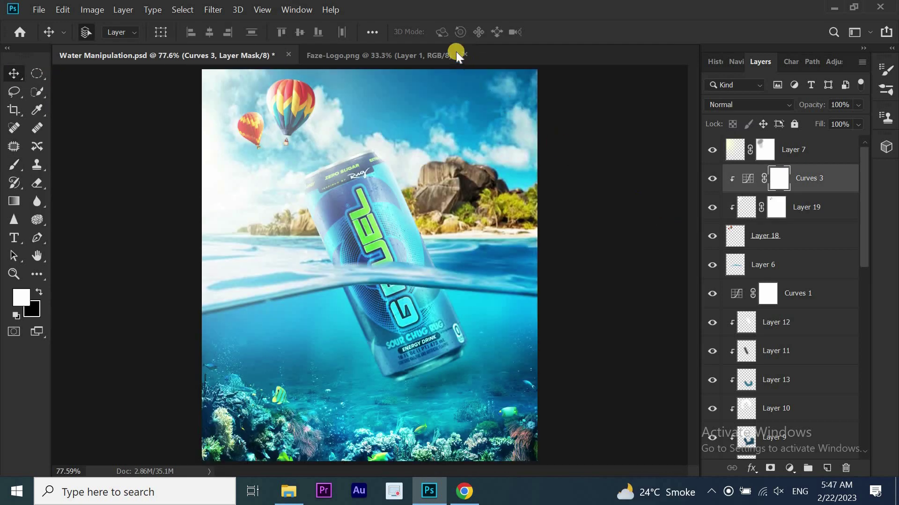
Bring the FaZe logo from Faze-Logo.png into the poster, stretch it wider, and set it lower in the sky.
{"action": "left_click", "coordinate": [437, 49]}
{"action": "mouse_move", "coordinate": [445, 78]}
{"action": "left_mouse_down"}
{"action": "mouse_move", "coordinate": [154, 38]}
{"action": "mouse_move", "coordinate": [424, 89]}
{"action": "mouse_move", "coordinate": [435, 103]}
{"action": "mouse_move", "coordinate": [415, 108]}
{"action": "left_mouse_up"}
{"action": "key", "text": "ctrl+t"}
{"action": "left_click", "coordinate": [415, 109]}
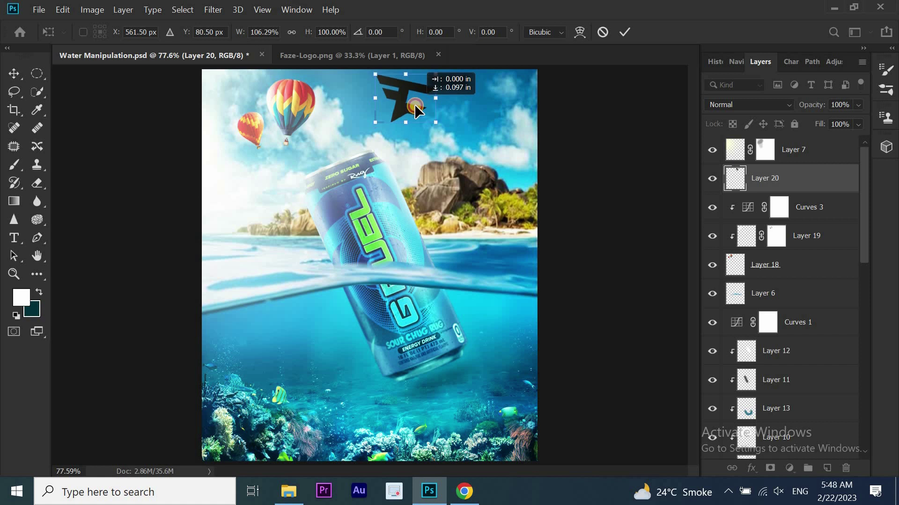
{"action": "left_click_drag", "start_coordinate": [415, 109], "coordinate": [414, 112]}
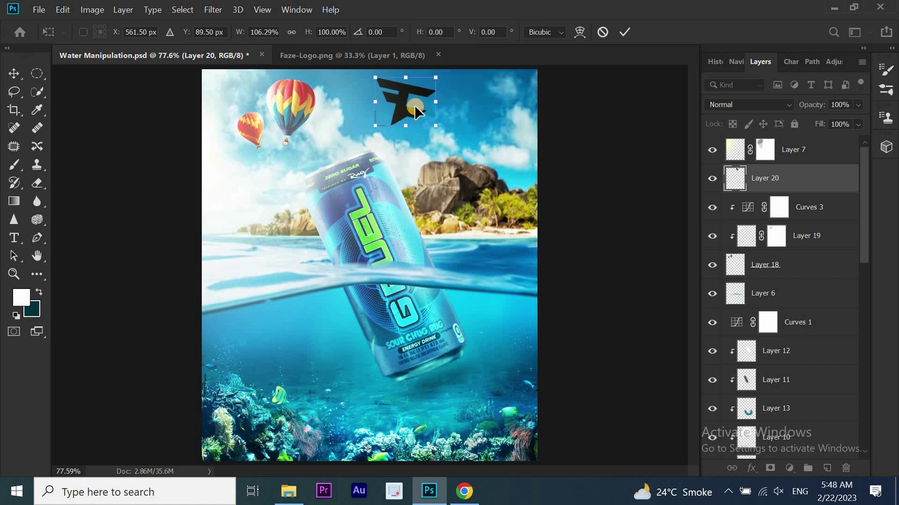
{"action": "left_click", "coordinate": [622, 34]}
{"action": "key", "text": "ctrl+1"}
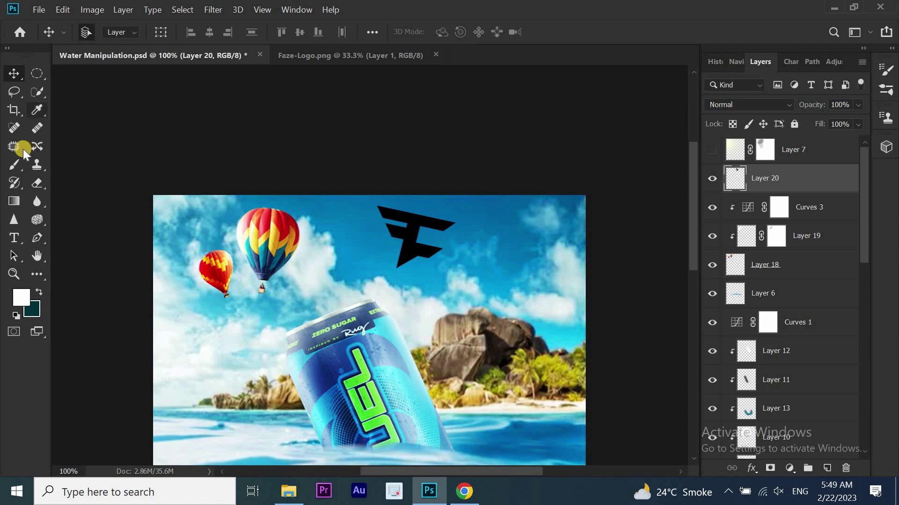
{"action": "left_click", "coordinate": [13, 164]}
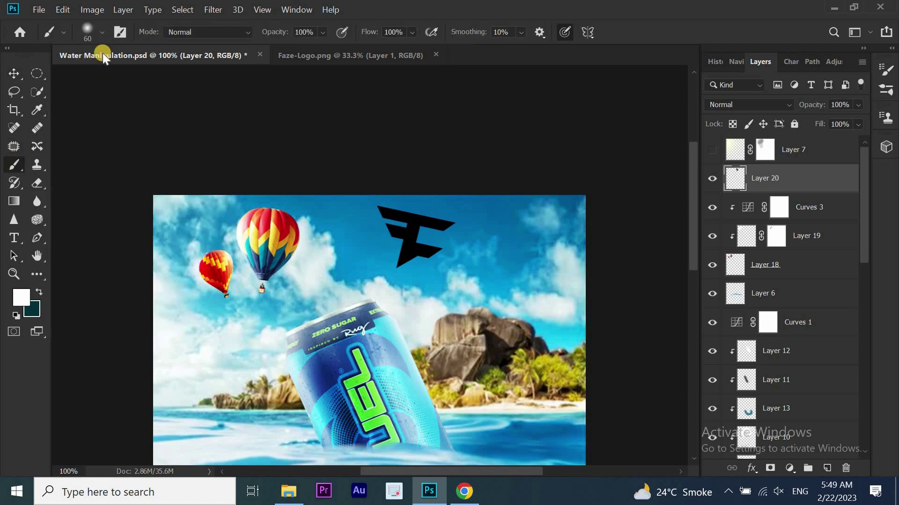
Paint a white EdwardDZN Cloud Brush outline around the FaZe logo on Layer 21, then add a mask.
{"action": "left_click", "coordinate": [102, 33]}
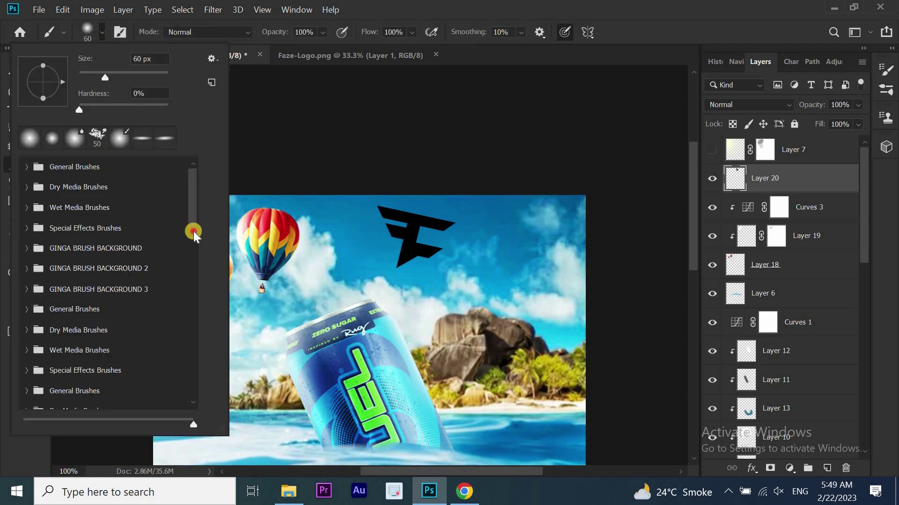
{"action": "left_click_drag", "start_coordinate": [193, 232], "coordinate": [192, 380]}
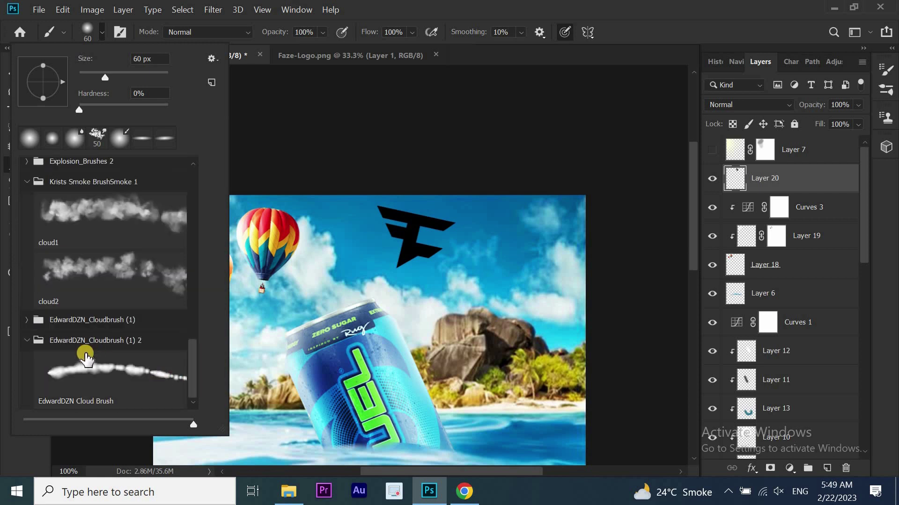
{"action": "left_click", "coordinate": [101, 372]}
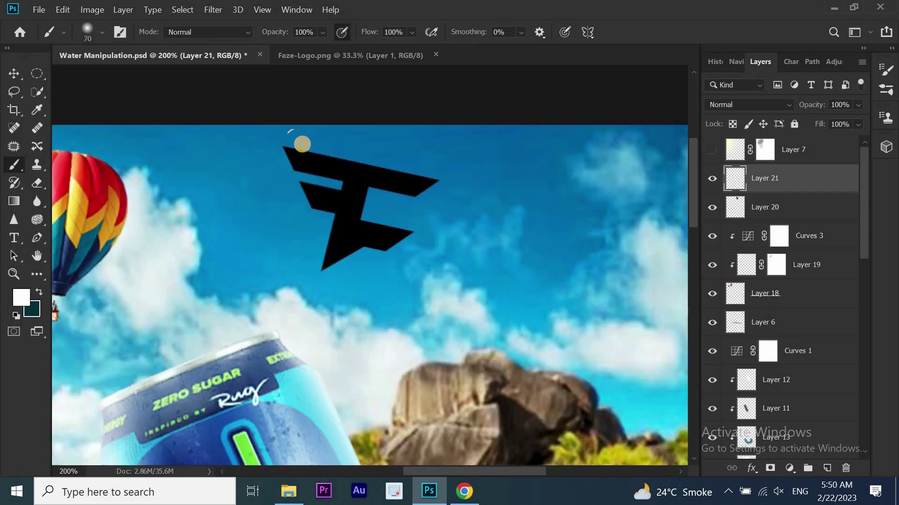
{"action": "mouse_move", "coordinate": [283, 142]}
{"action": "left_mouse_down"}
{"action": "mouse_move", "coordinate": [388, 166]}
{"action": "mouse_move", "coordinate": [363, 216]}
{"action": "mouse_move", "coordinate": [367, 250]}
{"action": "mouse_move", "coordinate": [321, 273]}
{"action": "left_mouse_up"}
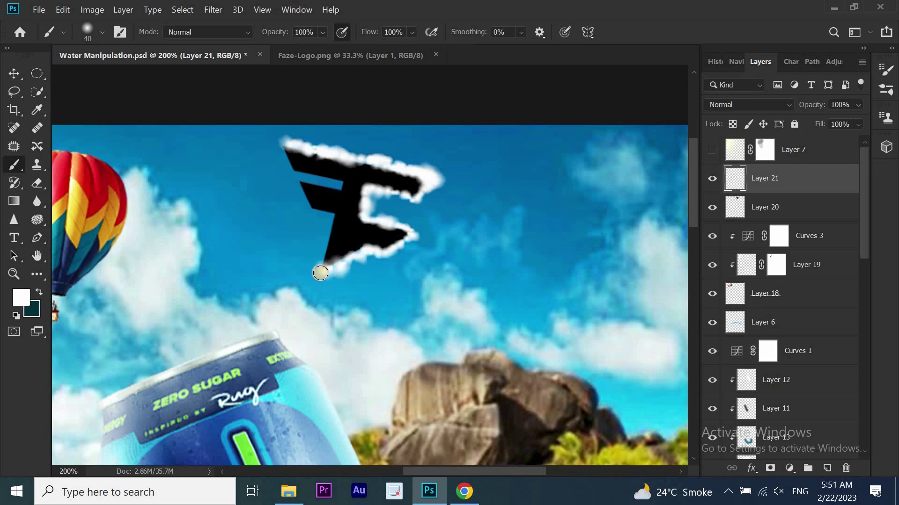
{"action": "left_click_drag", "start_coordinate": [329, 225], "coordinate": [303, 194]}
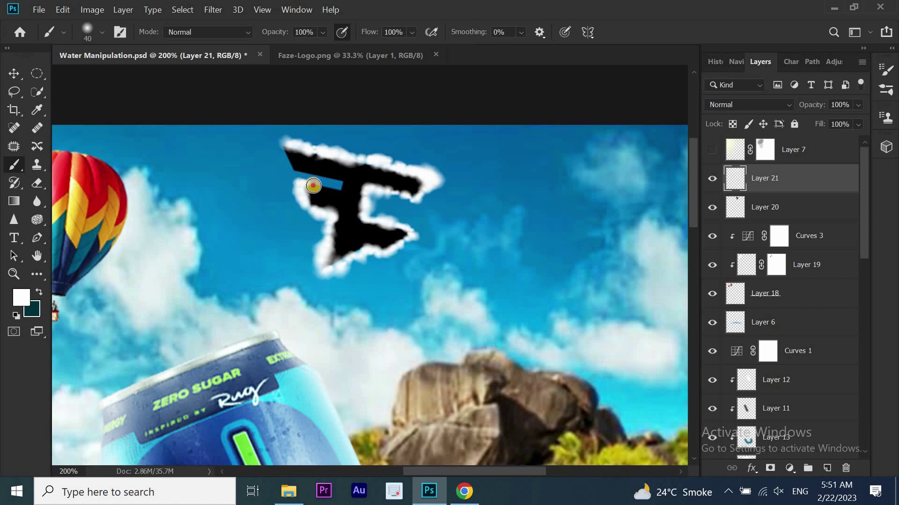
{"action": "left_click_drag", "start_coordinate": [313, 185], "coordinate": [289, 170]}
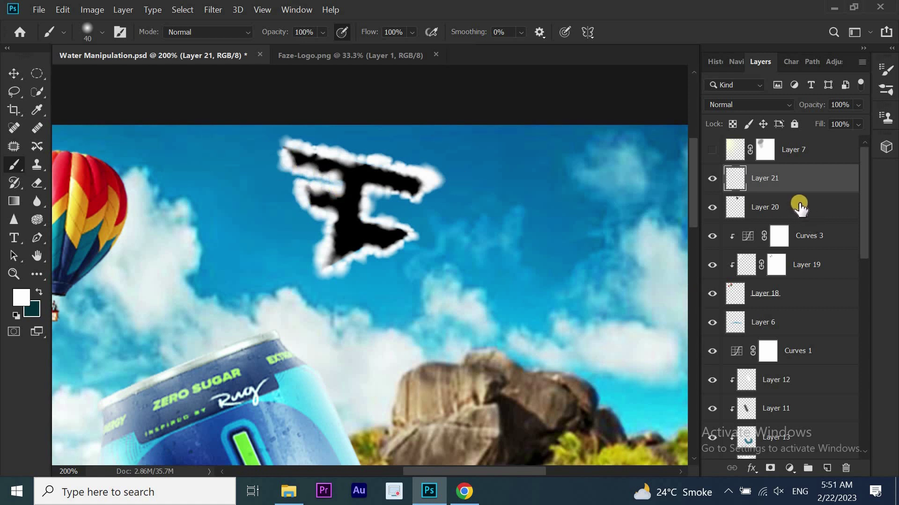
{"action": "left_click", "coordinate": [768, 469]}
Paint black with a Soft Round brush on Layer 21's mask to clear the F's notch and left edge.
{"action": "key", "text": "bracketleft"}
{"action": "key", "text": "bracketleft"}
{"action": "key", "text": "bracketleft"}
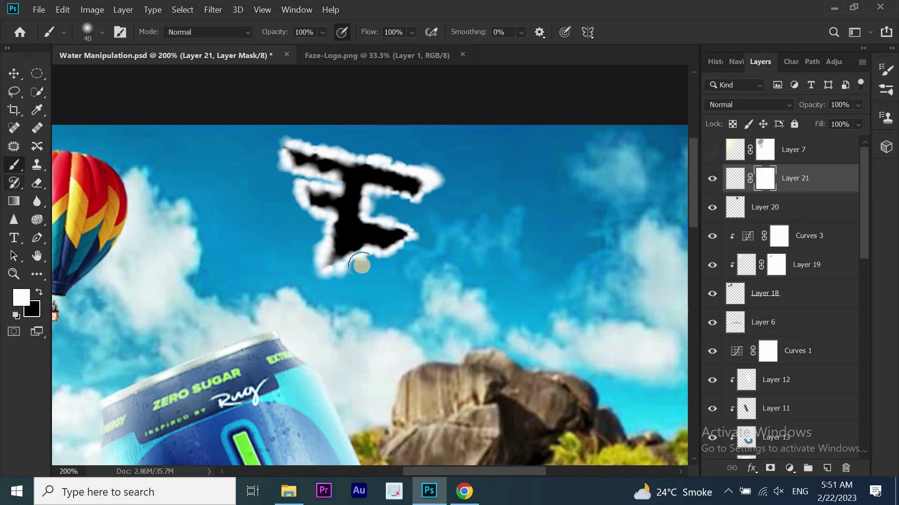
{"action": "key", "text": "x"}
{"action": "left_click", "coordinate": [103, 35]}
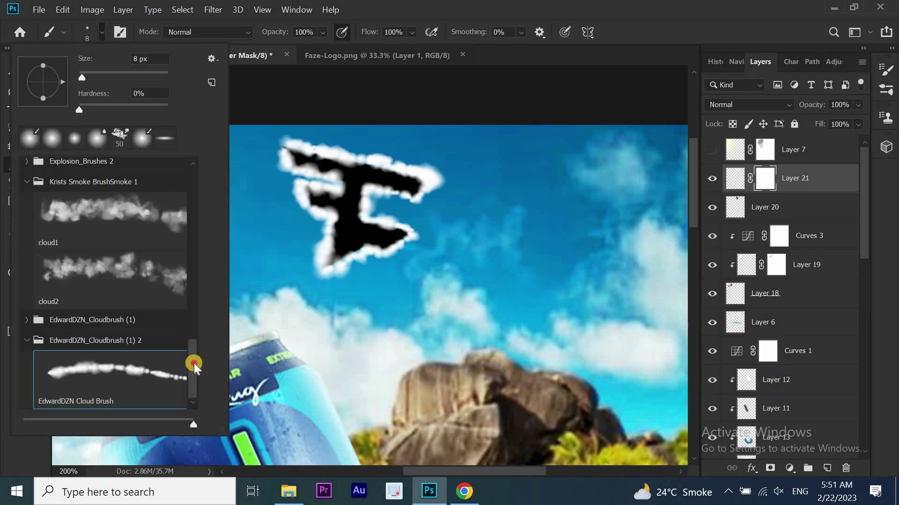
{"action": "left_click_drag", "start_coordinate": [192, 363], "coordinate": [198, 154]}
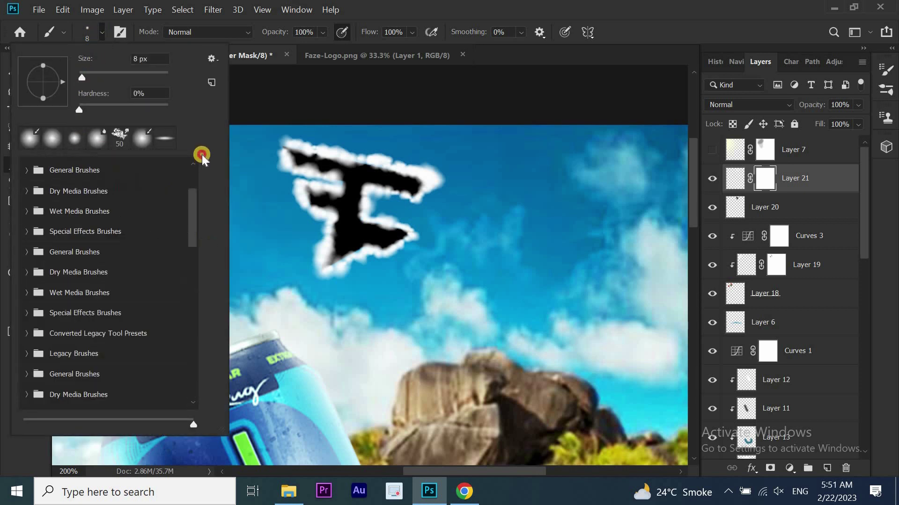
{"action": "left_click", "coordinate": [26, 166]}
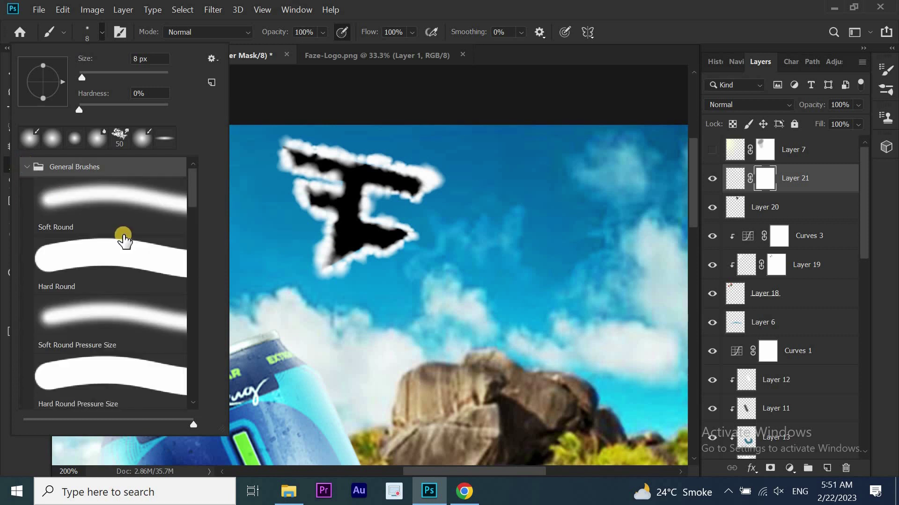
{"action": "left_click", "coordinate": [361, 93]}
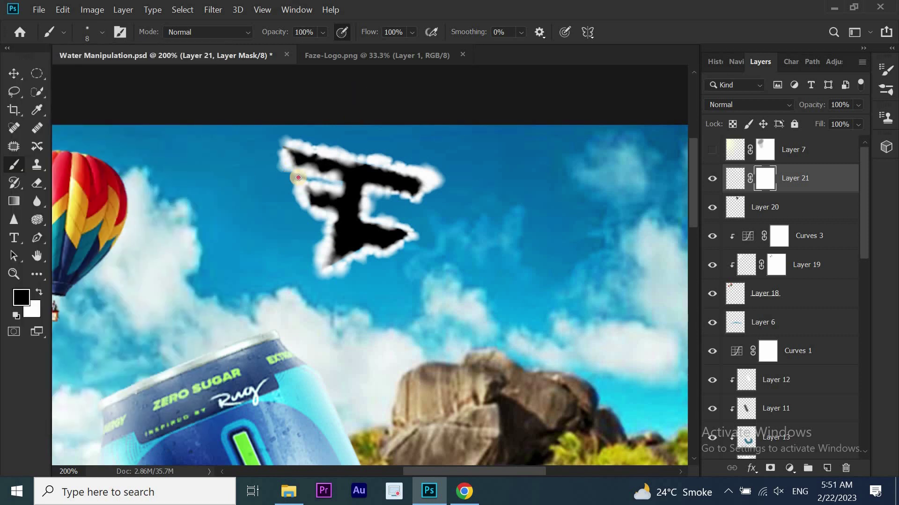
{"action": "left_click_drag", "start_coordinate": [321, 180], "coordinate": [280, 180]}
{"action": "left_click_drag", "start_coordinate": [309, 189], "coordinate": [333, 279]}
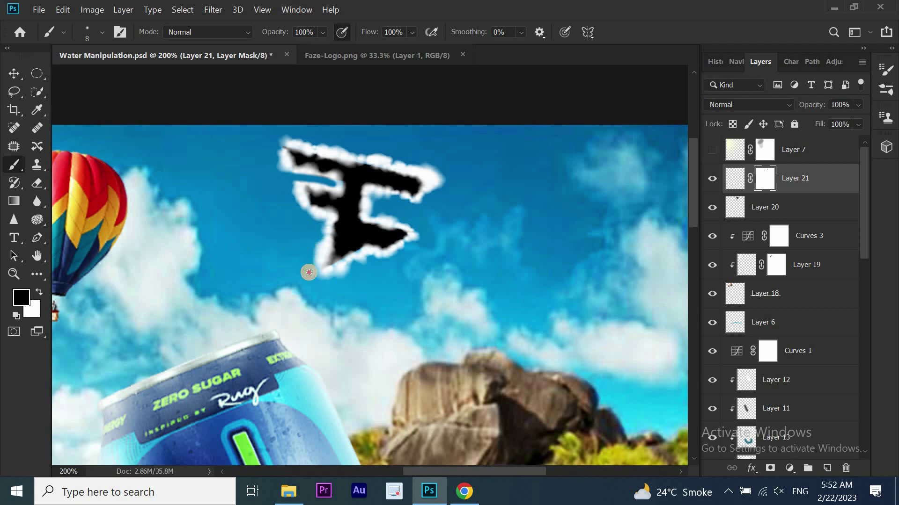
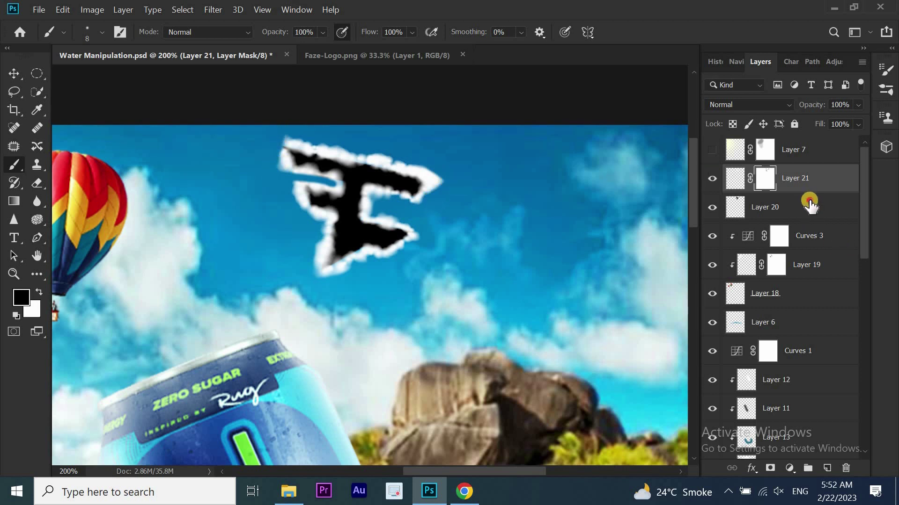
Move Layer 20 down below Layer 6 and make Layer 7 visible again.
{"action": "mouse_move", "coordinate": [809, 207]}
{"action": "left_mouse_down"}
{"action": "mouse_move", "coordinate": [855, 396]}
{"action": "mouse_move", "coordinate": [845, 469]}
{"action": "left_mouse_up"}
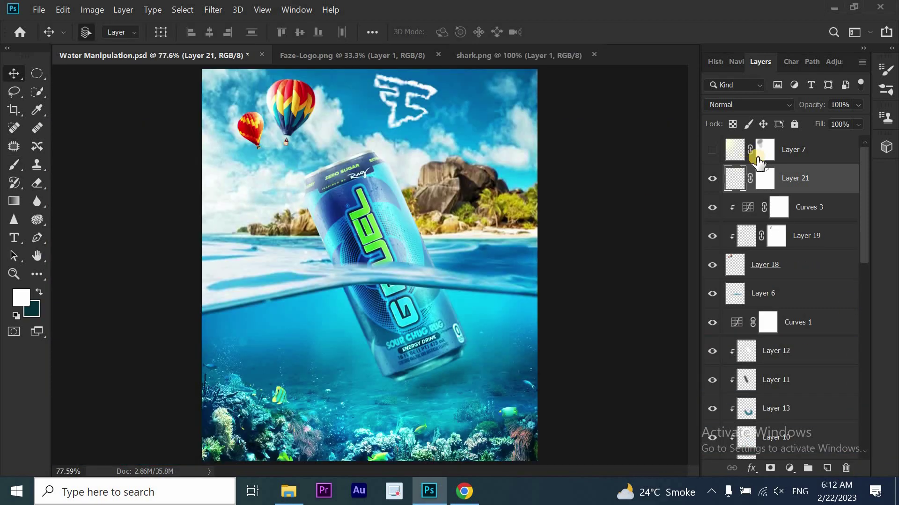
{"action": "left_click", "coordinate": [713, 151]}
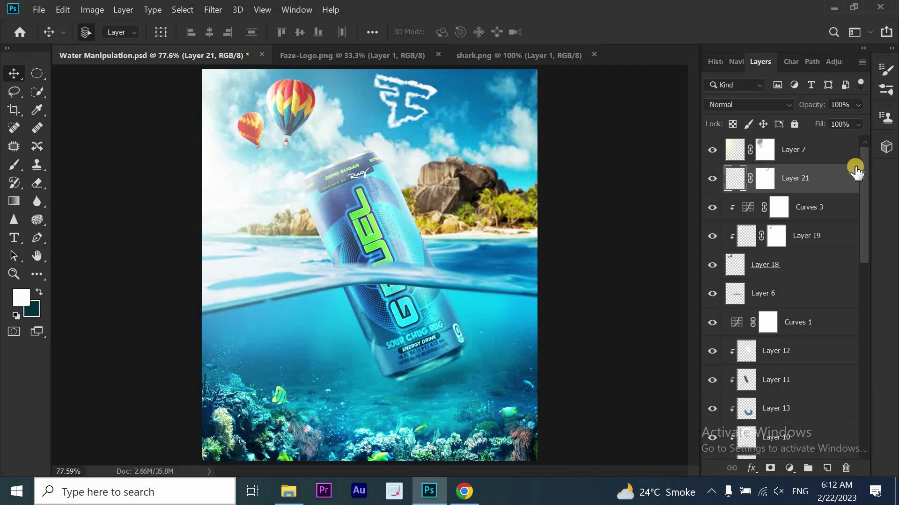
{"action": "left_click_drag", "start_coordinate": [865, 166], "coordinate": [856, 333]}
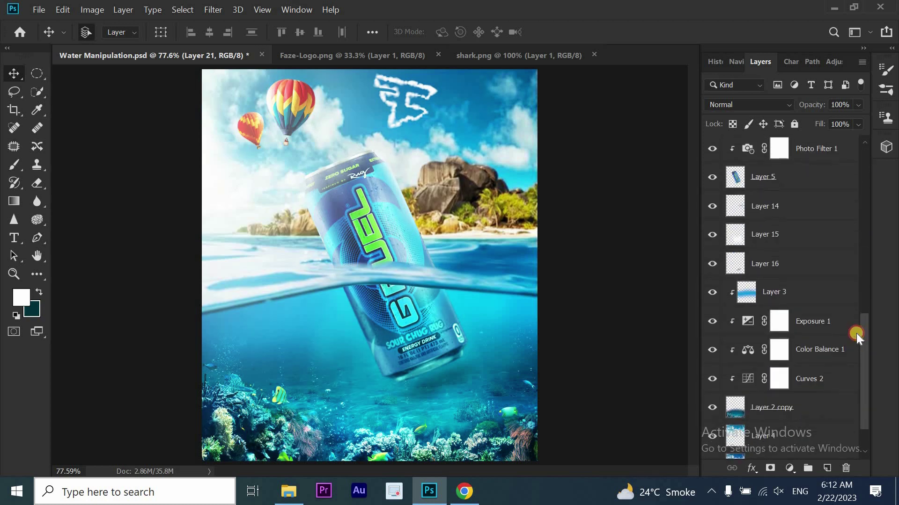
With Layer 16 selected, drag the shark from shark.png into the poster's underwater area.
{"action": "left_click", "coordinate": [799, 266]}
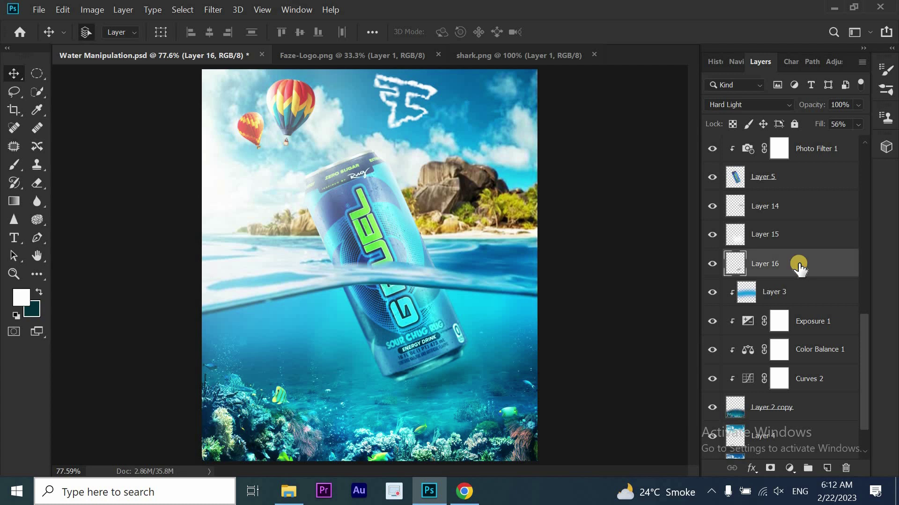
{"action": "left_click", "coordinate": [377, 53]}
{"action": "mouse_move", "coordinate": [394, 260]}
{"action": "left_mouse_down"}
{"action": "mouse_move", "coordinate": [146, 4]}
{"action": "mouse_move", "coordinate": [490, 278]}
{"action": "left_mouse_up"}
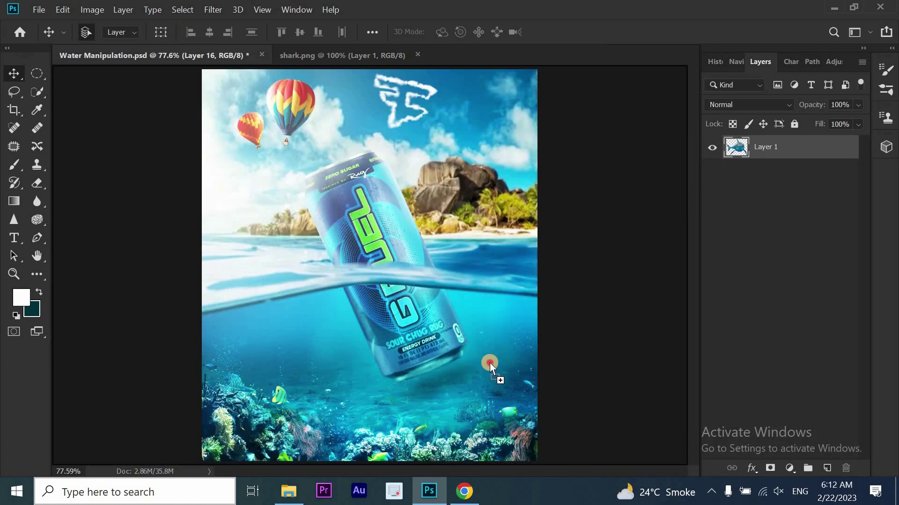
{"action": "left_click_drag", "start_coordinate": [491, 369], "coordinate": [492, 381]}
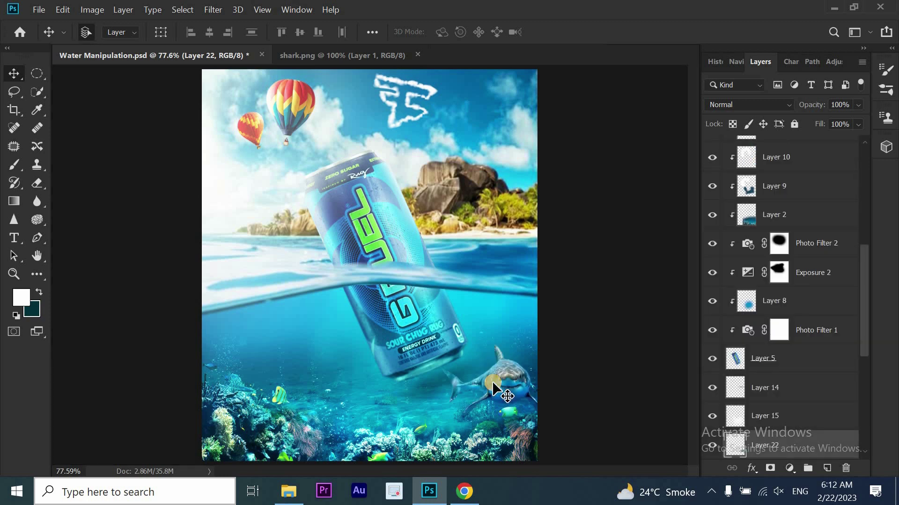
{"action": "left_click", "coordinate": [856, 247]}
{"action": "left_click_drag", "start_coordinate": [865, 251], "coordinate": [872, 316]}
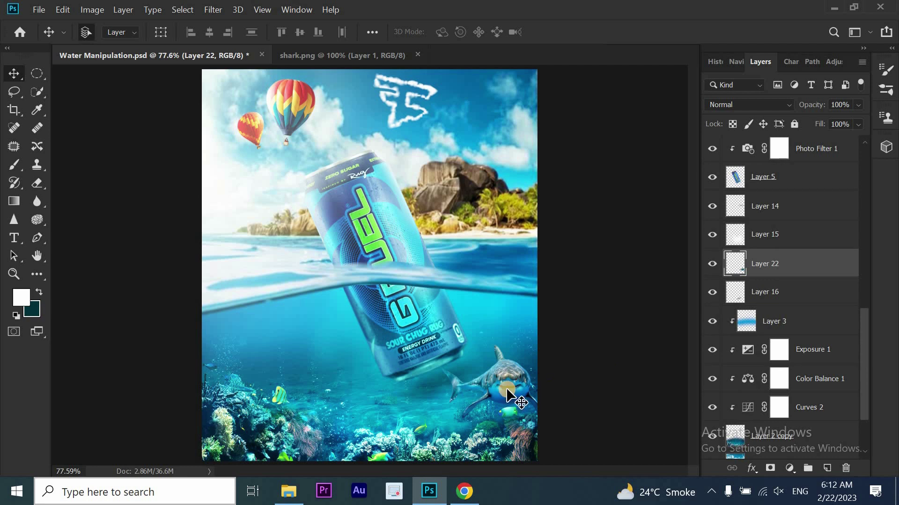
Scale the shark down and position it beside the bottom of the can.
{"action": "left_click_drag", "start_coordinate": [507, 388], "coordinate": [500, 366]}
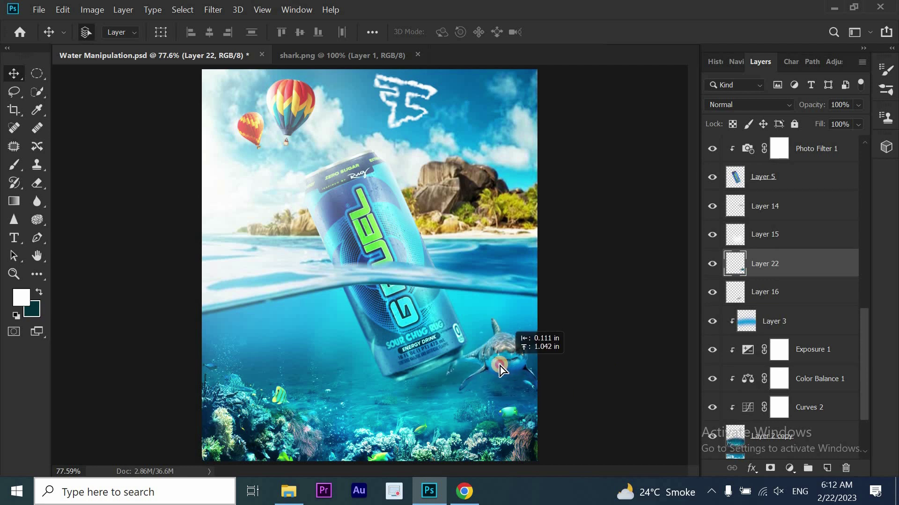
{"action": "key", "text": "ctrl+t"}
{"action": "key", "text": "ctrl+plus"}
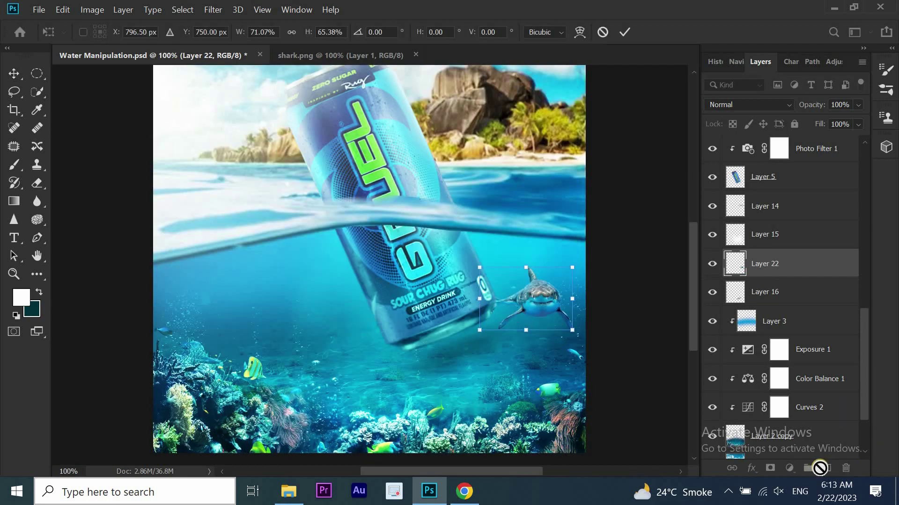
{"action": "left_click", "coordinate": [623, 33]}
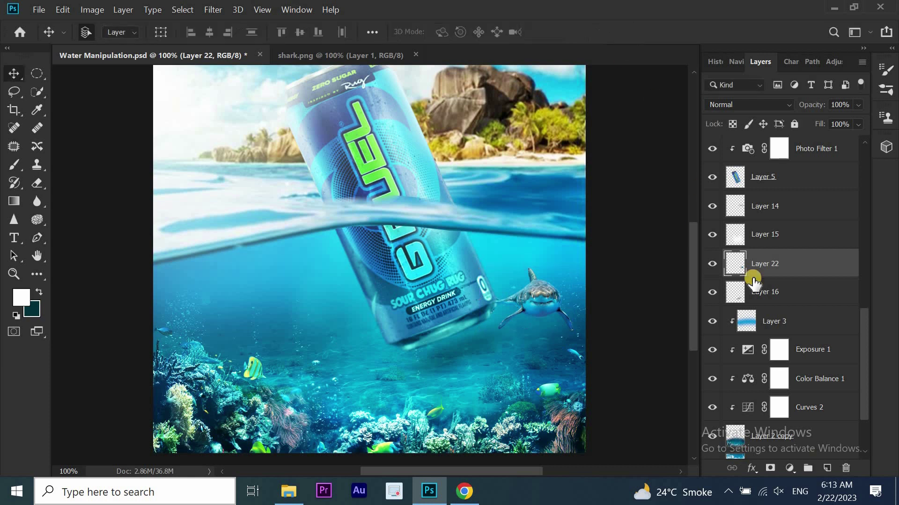
Add a new empty layer above the shark and clip it to the shark.
{"action": "left_click", "coordinate": [827, 468]}
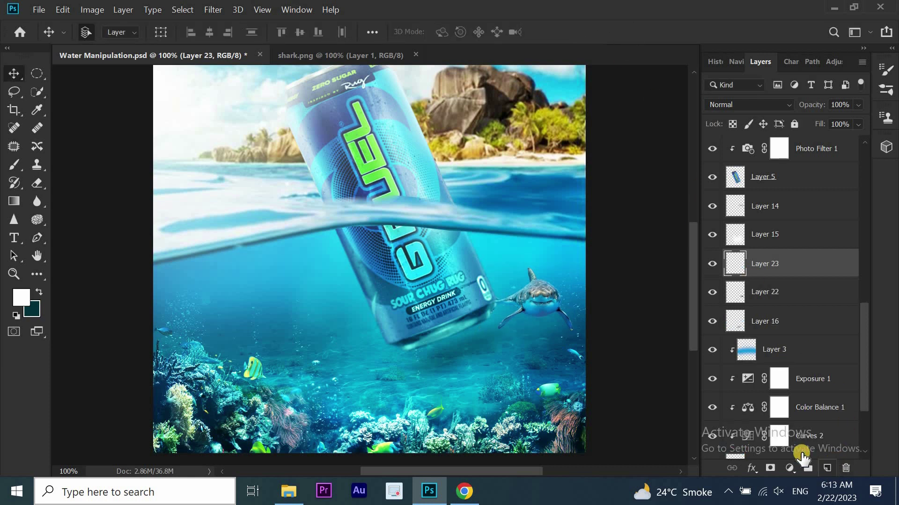
{"action": "key", "text": "b"}
{"action": "right_click", "coordinate": [771, 239]}
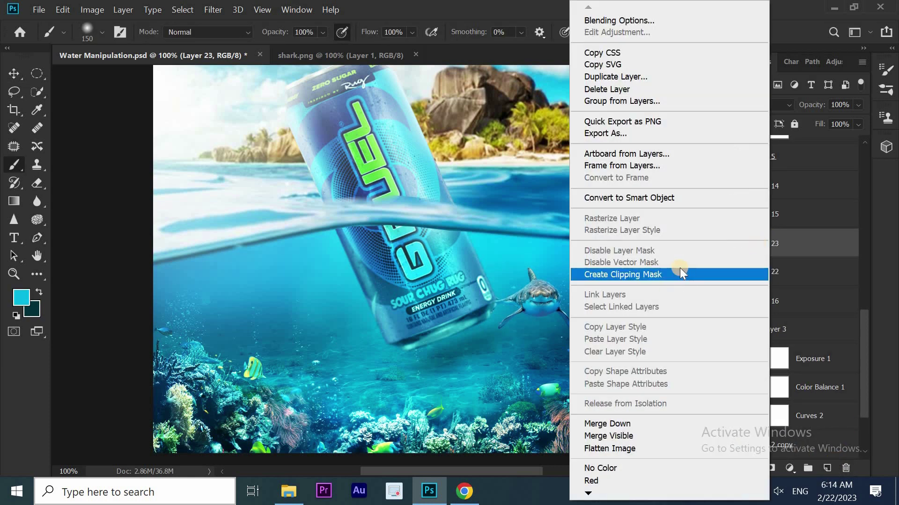
{"action": "left_click", "coordinate": [680, 274]}
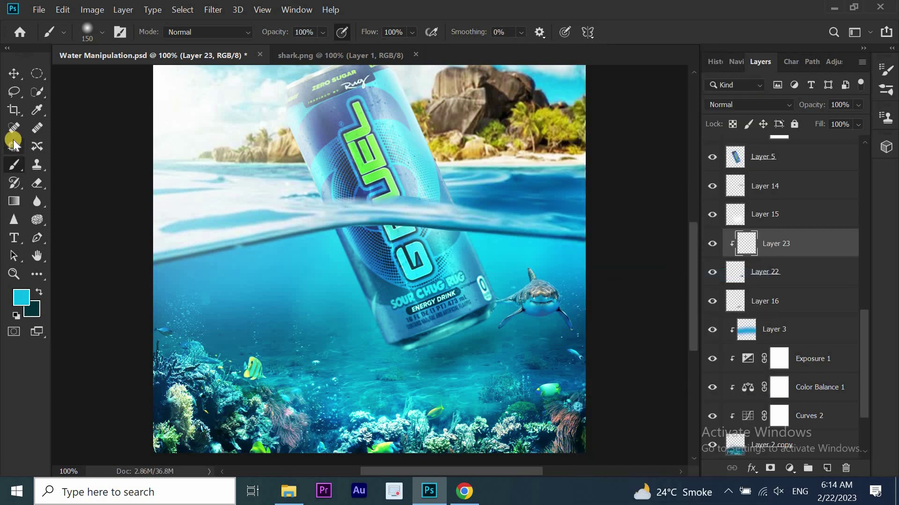
Sample the water colour near the shark and brush it over the shark.
{"action": "left_click", "coordinate": [36, 109]}
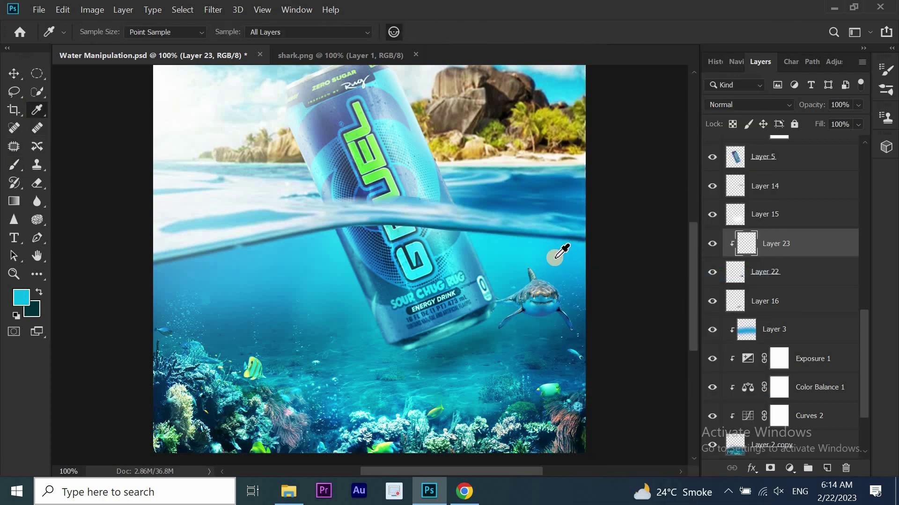
{"action": "left_click", "coordinate": [552, 275]}
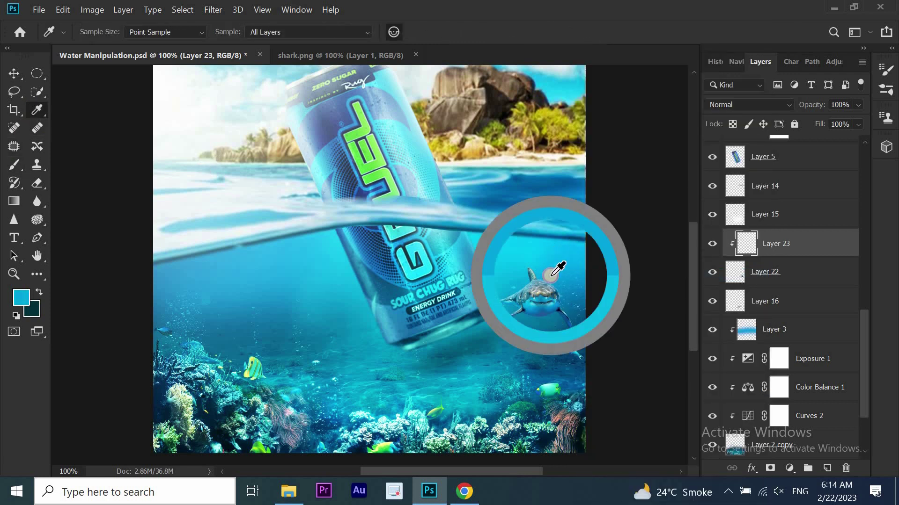
{"action": "left_click", "coordinate": [13, 165]}
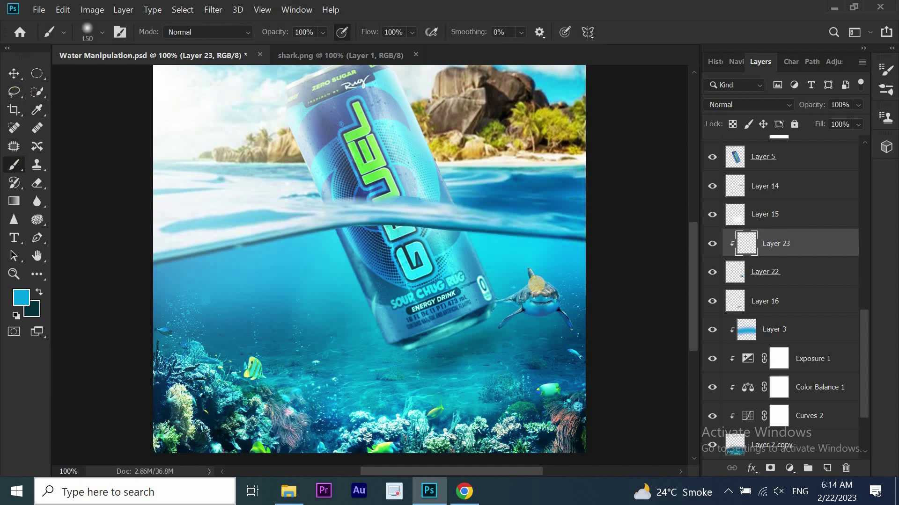
{"action": "left_click_drag", "start_coordinate": [538, 285], "coordinate": [541, 285]}
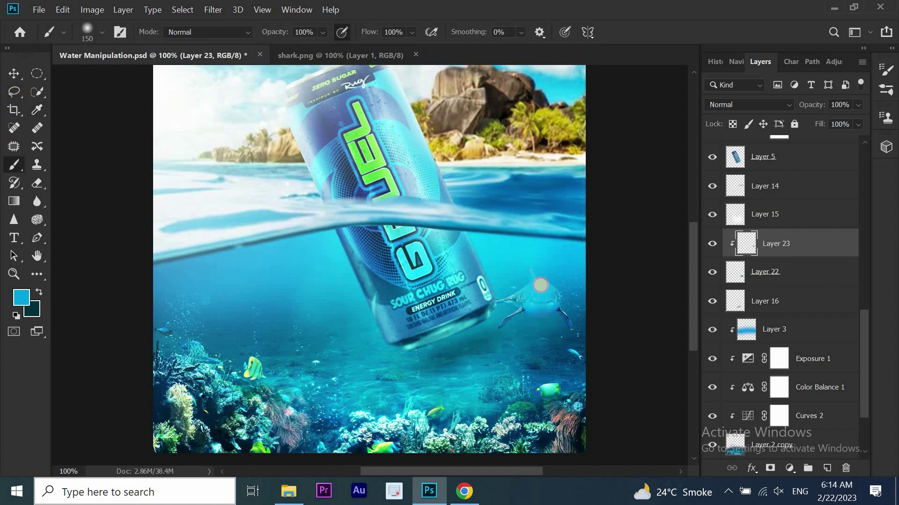
Set the paint layer's blend mode to Soft Light, then reselect the shark's Layer 22.
{"action": "left_click", "coordinate": [785, 101]}
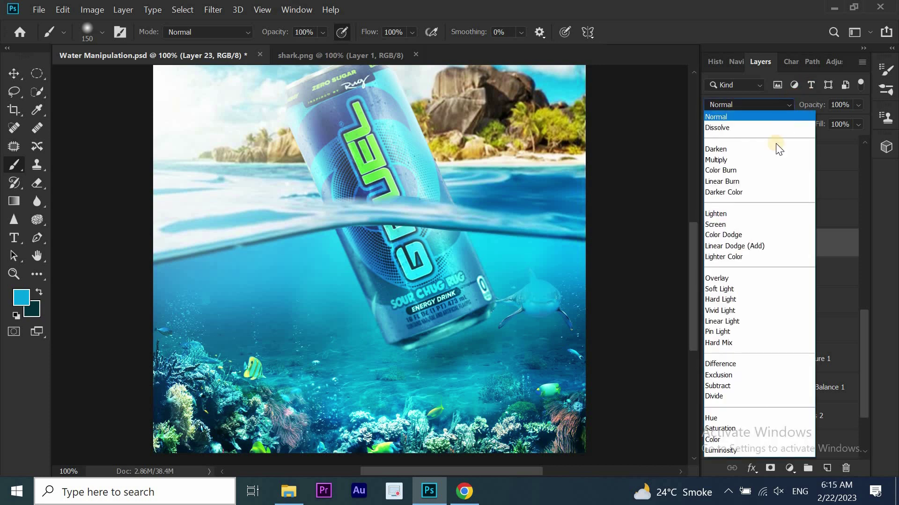
{"action": "left_click", "coordinate": [746, 287]}
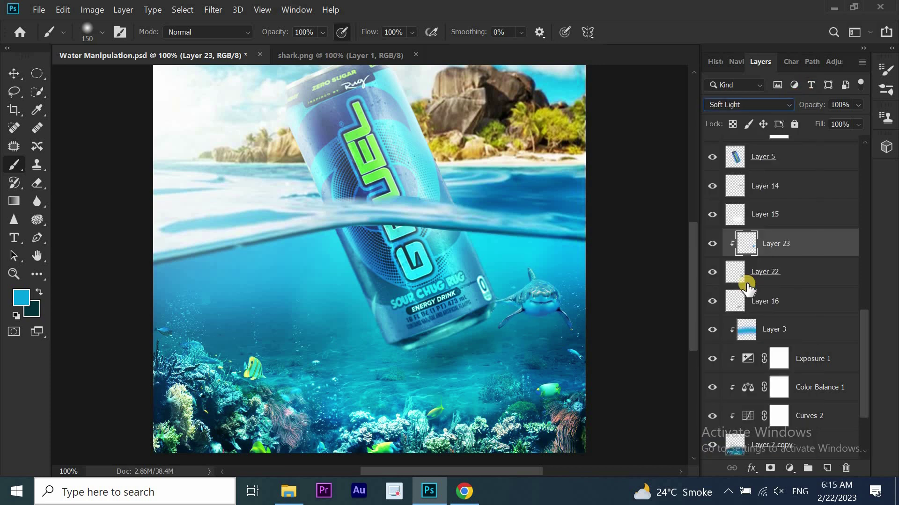
{"action": "left_click", "coordinate": [14, 74]}
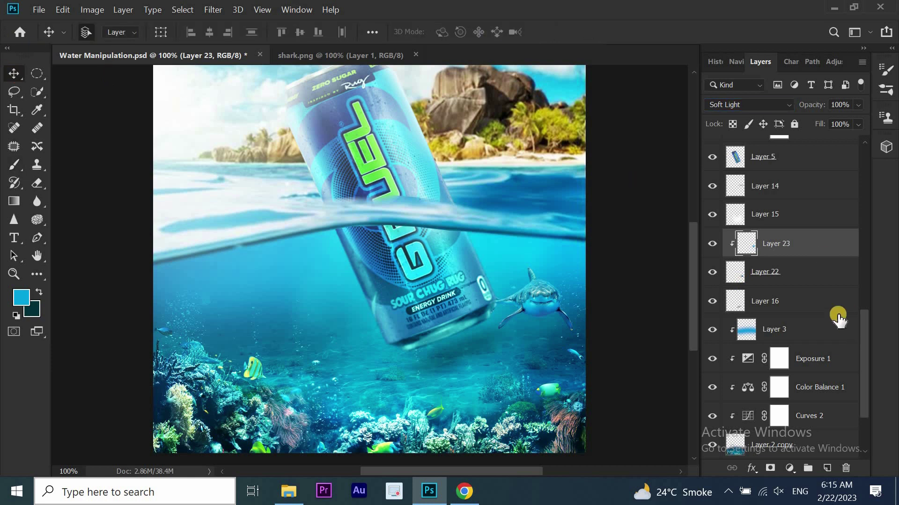
{"action": "left_click", "coordinate": [816, 282]}
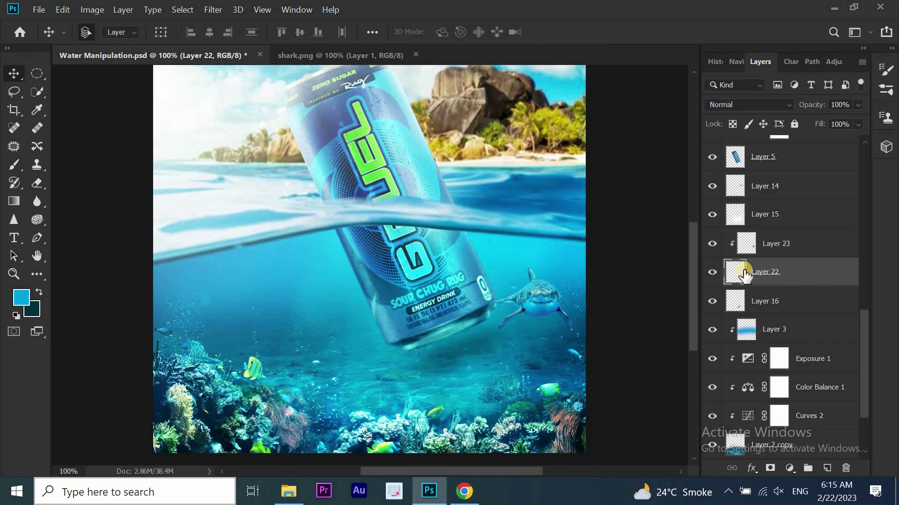
Toggle the shark's visibility to compare, then apply a 0.4-pixel Gaussian Blur.
{"action": "left_click", "coordinate": [713, 272]}
{"action": "left_click", "coordinate": [712, 272]}
{"action": "left_click", "coordinate": [213, 9]}
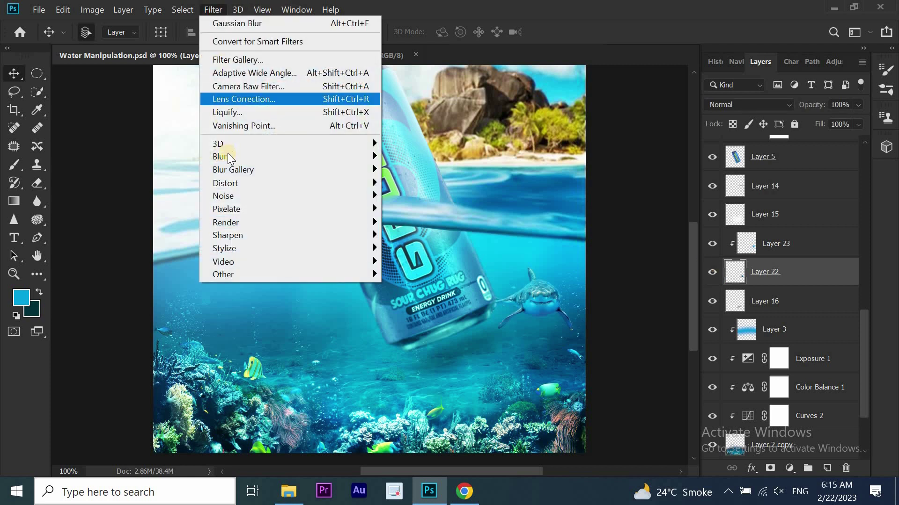
{"action": "mouse_move", "coordinate": [220, 156]}
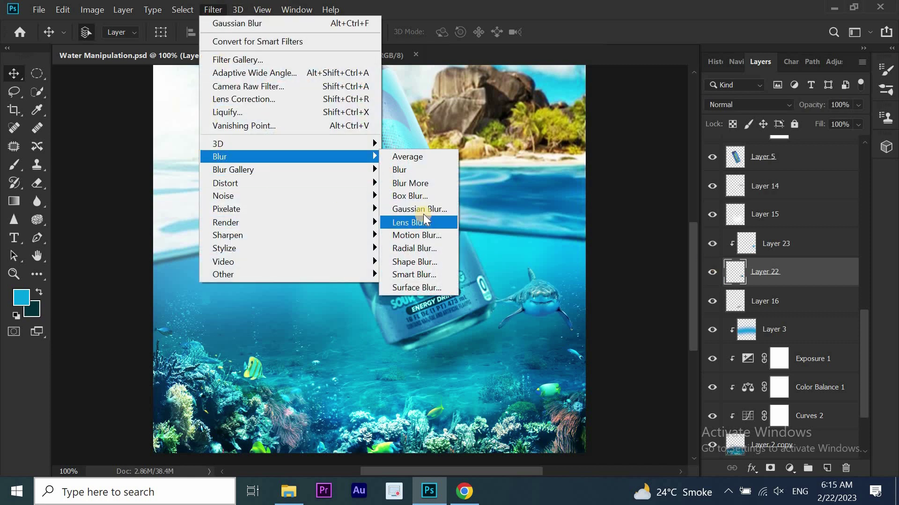
{"action": "left_click", "coordinate": [422, 210]}
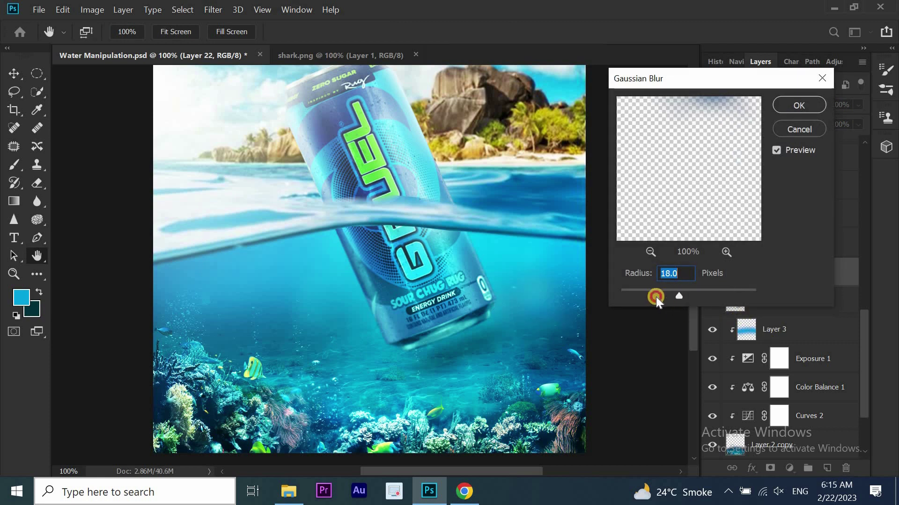
{"action": "left_click", "coordinate": [626, 300]}
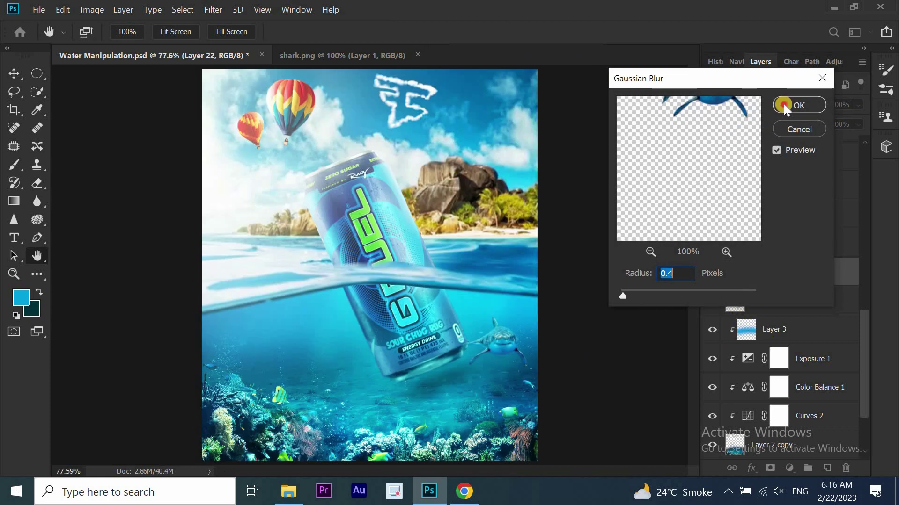
{"action": "left_click", "coordinate": [783, 105]}
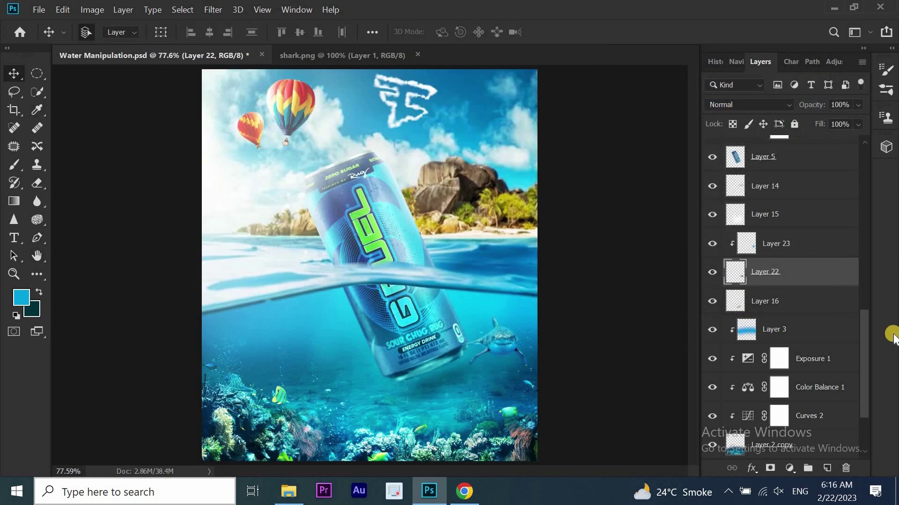
Select the top Layer 7 and stamp all visible layers into a new Layer 24.
{"action": "mouse_move", "coordinate": [865, 329]}
{"action": "left_mouse_down"}
{"action": "mouse_move", "coordinate": [861, 209]}
{"action": "mouse_move", "coordinate": [868, 151]}
{"action": "left_mouse_up"}
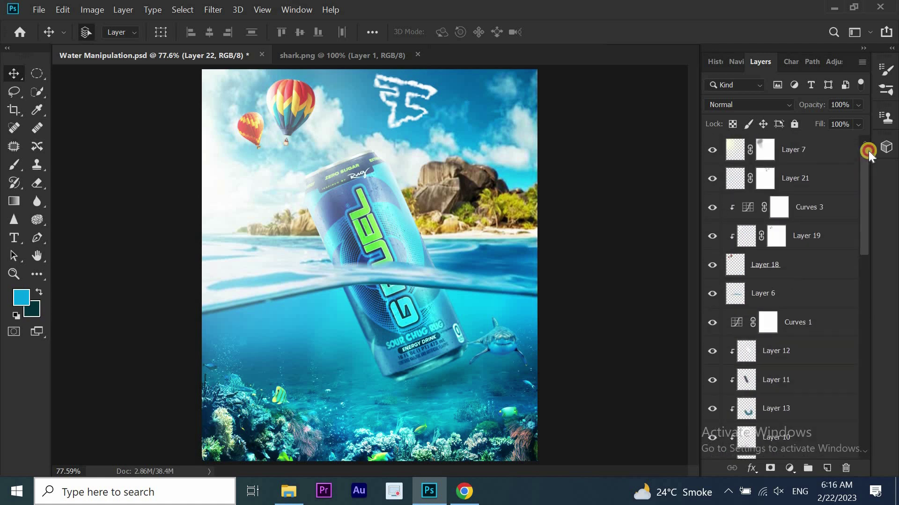
{"action": "left_click", "coordinate": [831, 151]}
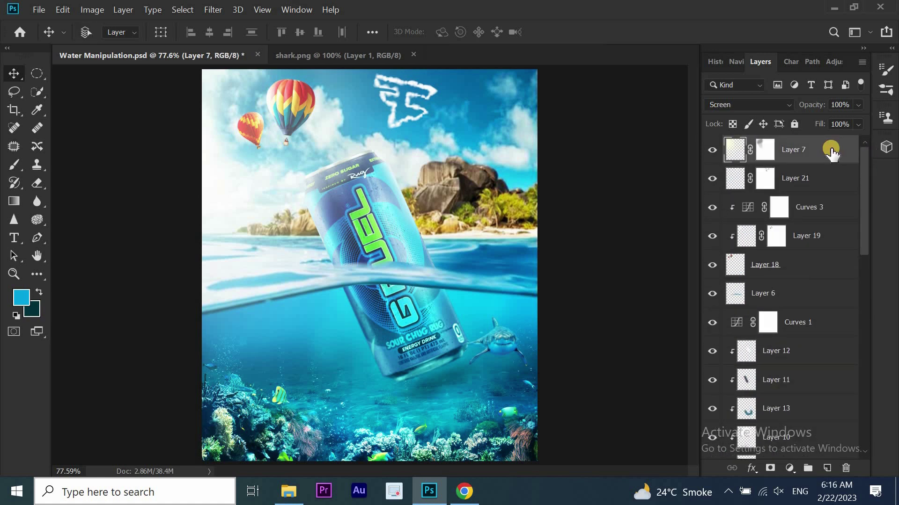
{"action": "key", "text": "ctrl+alt+shift+e"}
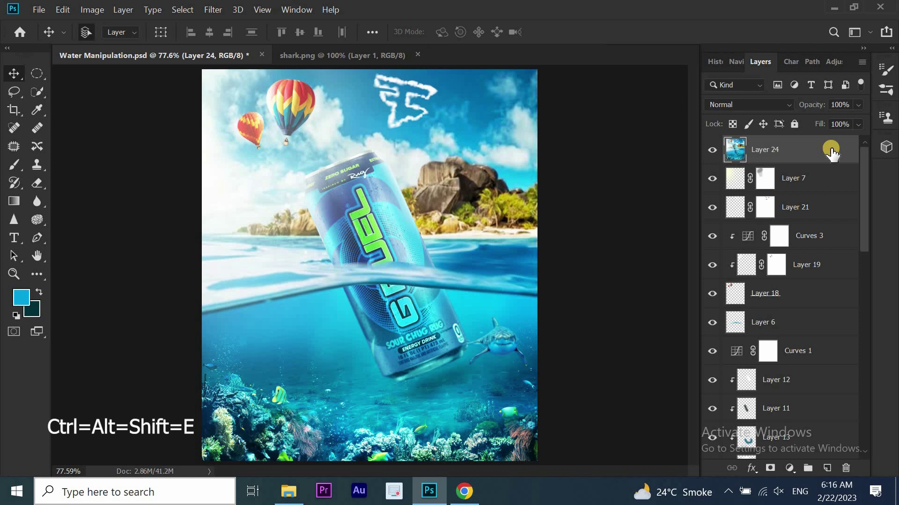